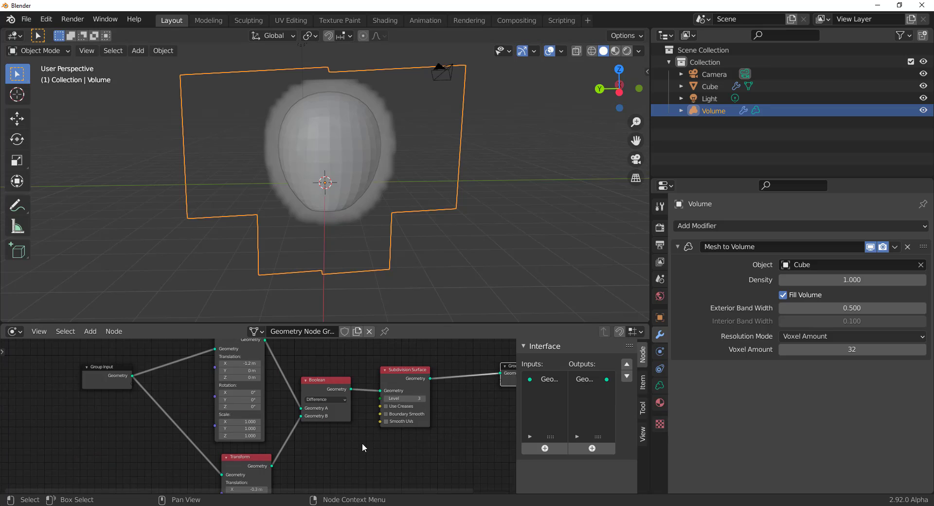
Link the Subdivision Level to the Group Input and set the Cube's modifier Level to 4.
{"action": "left_click_drag", "start_coordinate": [380, 399], "coordinate": [131, 384]}
{"action": "left_click", "coordinate": [128, 386]}
{"action": "left_click", "coordinate": [660, 317]}
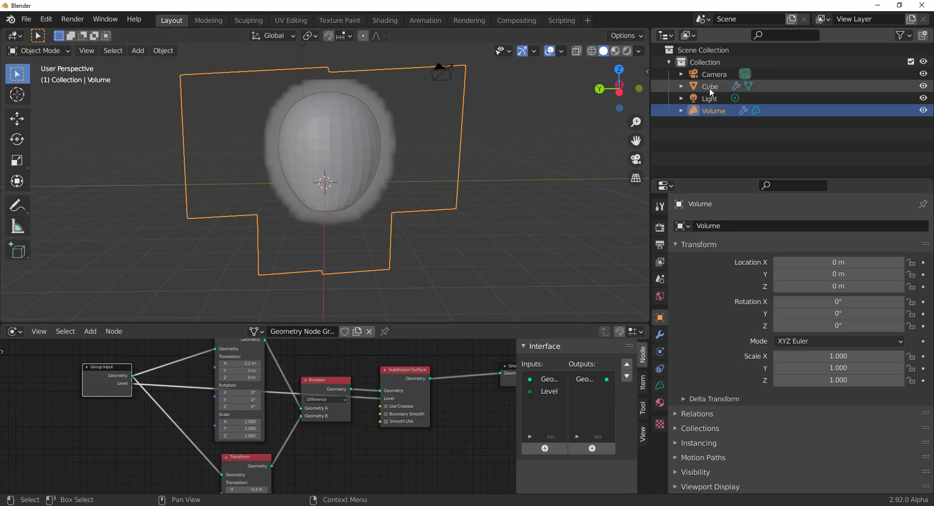
{"action": "left_click", "coordinate": [709, 87]}
{"action": "left_click", "coordinate": [660, 335]}
{"action": "left_click_drag", "start_coordinate": [850, 280], "coordinate": [860, 280]}
Hide the Cube and switch the viewport to rendered shading with the Cycles engine.
{"action": "left_click", "coordinate": [924, 86]}
{"action": "scroll", "coordinate": [408, 176], "scroll_direction": "up", "scroll_amount": 4}
{"action": "middle_click_drag", "start_coordinate": [518, 174], "coordinate": [363, 187]}
{"action": "scroll", "coordinate": [362, 187], "scroll_direction": "down", "scroll_amount": 6}
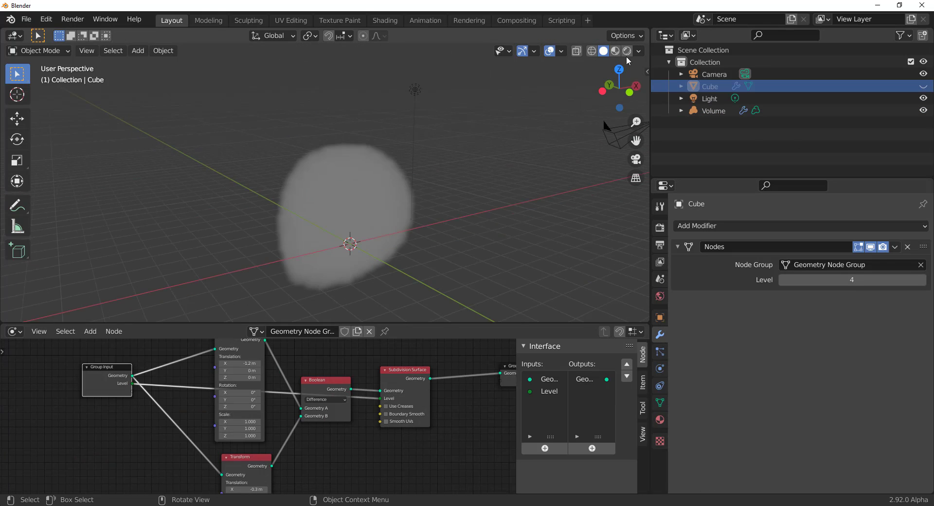
{"action": "left_click", "coordinate": [627, 51]}
{"action": "left_click", "coordinate": [659, 228]}
{"action": "left_click", "coordinate": [827, 226]}
{"action": "left_click", "coordinate": [808, 281]}
{"action": "mouse_move", "coordinate": [523, 243]}
{"action": "middle_mouse_down"}
{"action": "mouse_move", "coordinate": [428, 261]}
{"action": "mouse_move", "coordinate": [439, 260]}
{"action": "middle_mouse_up"}
Duplicate the light with Shift+D and place the copy near the volume.
{"action": "left_click", "coordinate": [215, 89]}
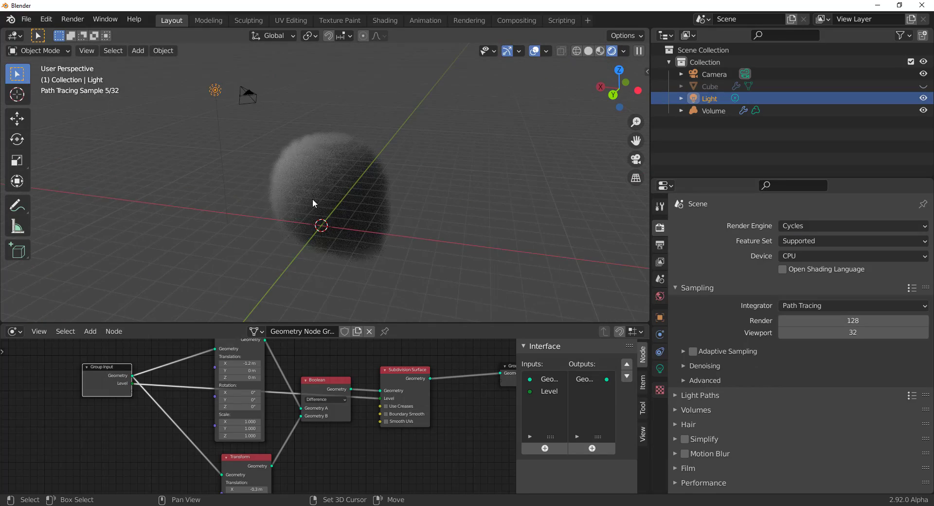
{"action": "key", "text": "shift+d"}
{"action": "left_click", "coordinate": [462, 221]}
{"action": "middle_click_drag", "start_coordinate": [462, 221], "coordinate": [391, 205]}
{"action": "scroll", "coordinate": [390, 205], "scroll_direction": "up", "scroll_amount": 4}
{"action": "scroll", "coordinate": [391, 208], "scroll_direction": "down", "scroll_amount": 3}
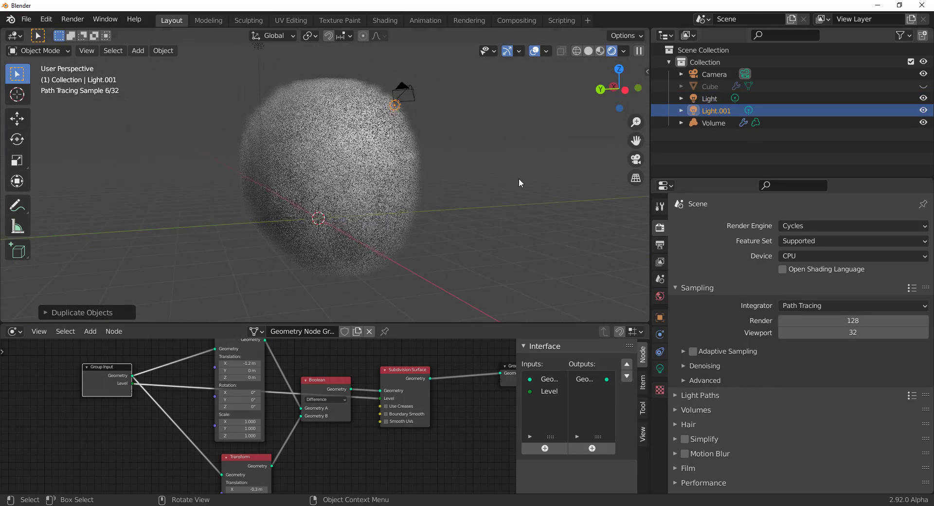
Set the Value node to -0.800 to resize the volume sphere.
{"action": "middle_click_drag", "start_coordinate": [265, 427], "coordinate": [314, 351]}
{"action": "mouse_move", "coordinate": [208, 488]}
{"action": "left_mouse_down"}
{"action": "mouse_move", "coordinate": [233, 488]}
{"action": "mouse_move", "coordinate": [194, 488]}
{"action": "left_mouse_up"}
{"action": "middle_click_drag", "start_coordinate": [259, 173], "coordinate": [341, 200]}
{"action": "scroll", "coordinate": [340, 200], "scroll_direction": "up", "scroll_amount": 4}
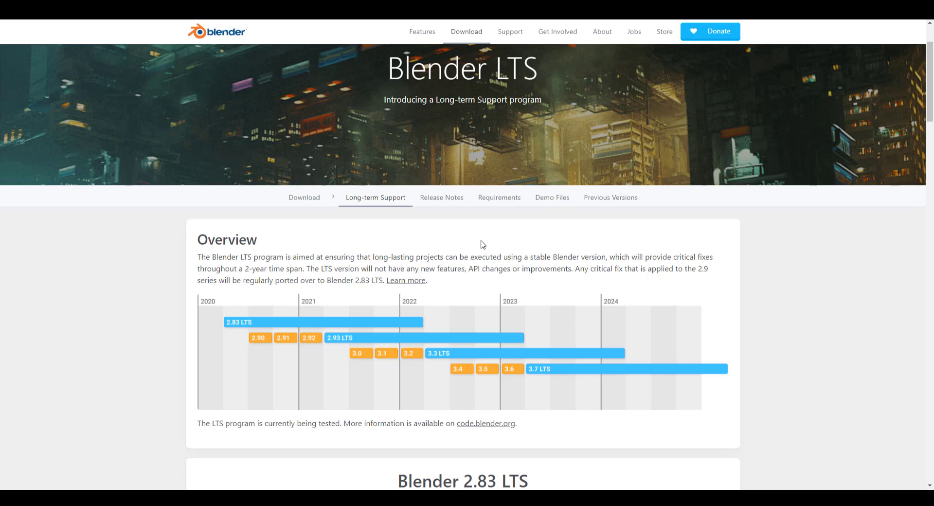
{"action": "scroll", "coordinate": [482, 244], "scroll_direction": "down", "scroll_amount": 5}
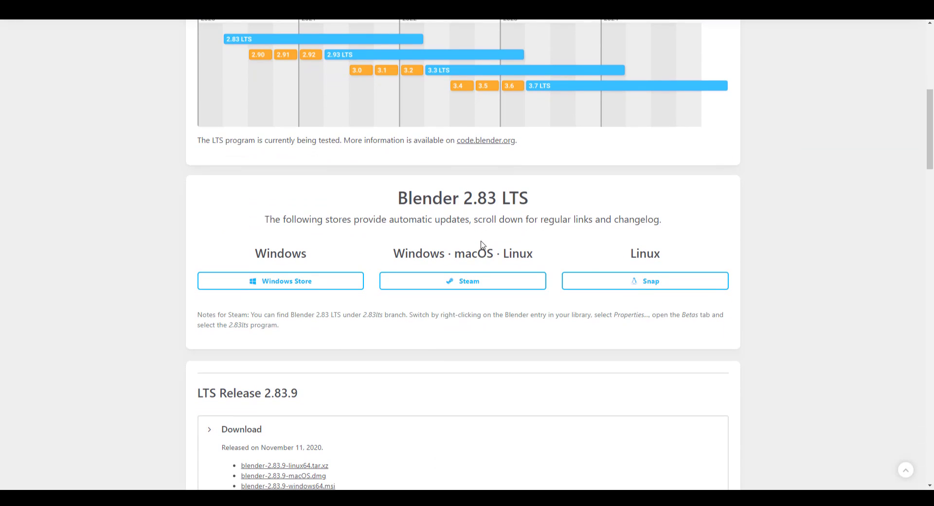
Browse Blender's Snapcraft listing and move on to Blender's Steam store page.
{"action": "scroll", "coordinate": [482, 245], "scroll_direction": "down", "scroll_amount": 4}
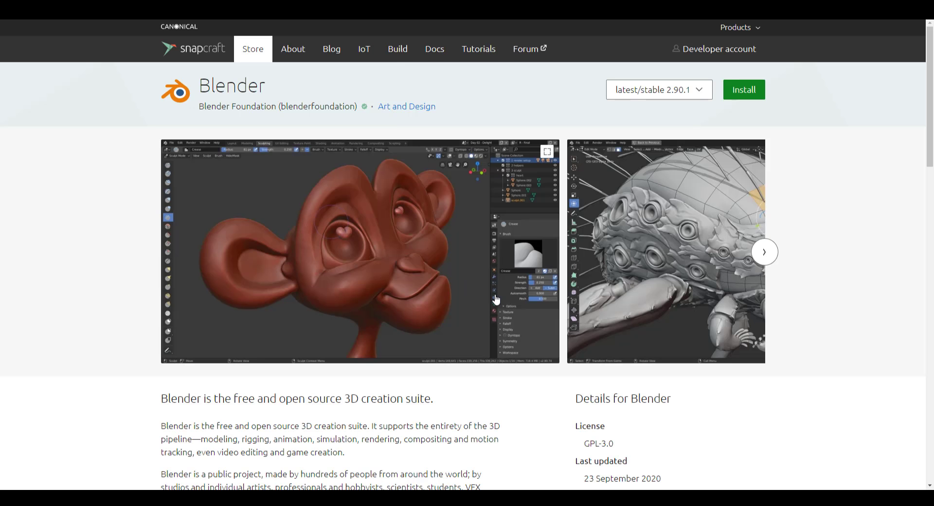
{"action": "scroll", "coordinate": [496, 300], "scroll_direction": "down", "scroll_amount": 2}
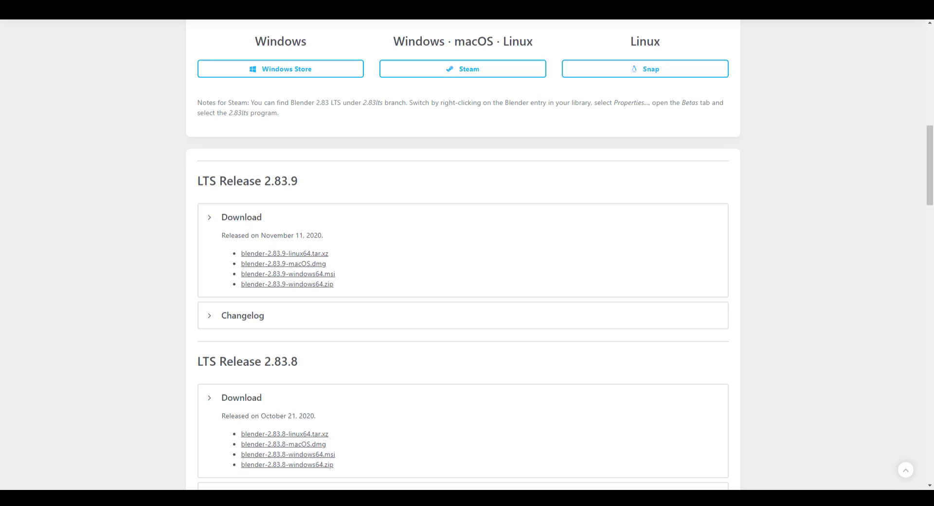
Read the 2.83.9 changelog, then open the USD importer progress post linked in the Blender Developers tweet.
{"action": "scroll", "coordinate": [479, 257], "scroll_direction": "up", "scroll_amount": 3}
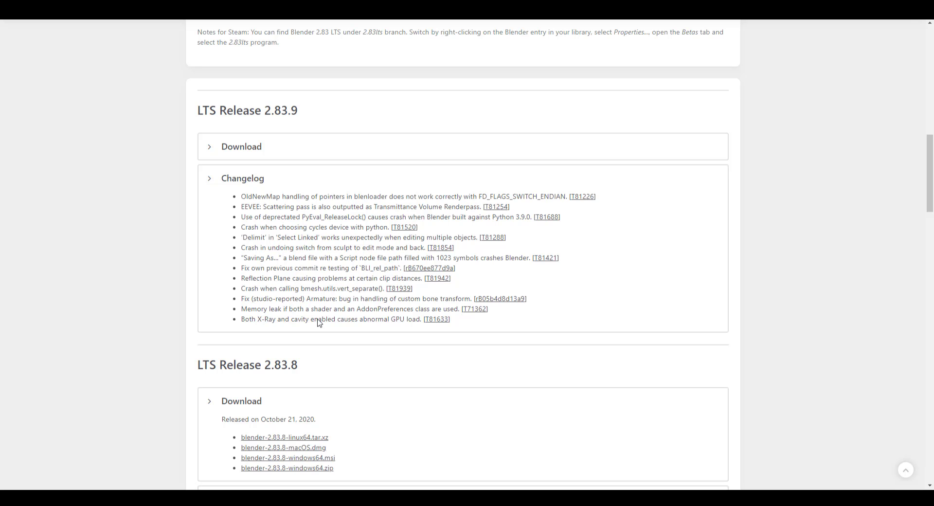
{"action": "scroll", "coordinate": [335, 322], "scroll_direction": "up", "scroll_amount": 9}
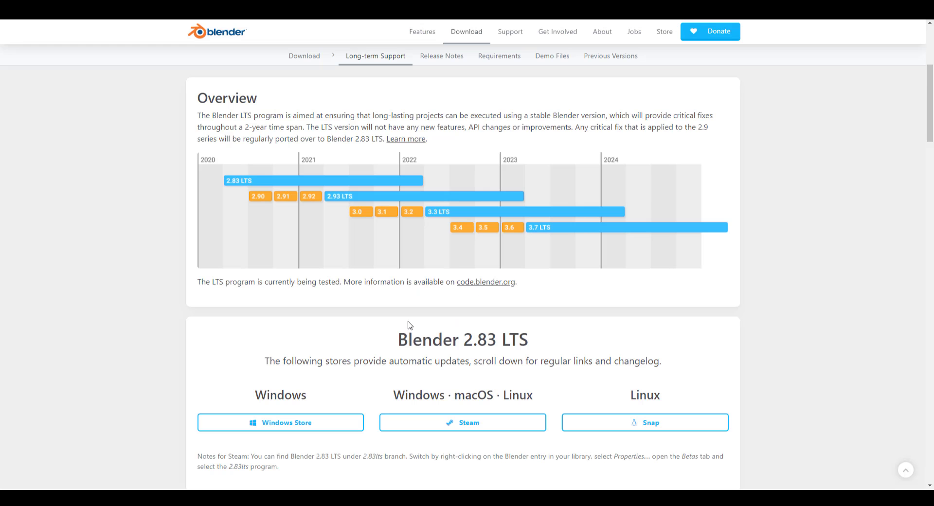
{"action": "scroll", "coordinate": [487, 364], "scroll_direction": "down", "scroll_amount": 3}
{"action": "scroll", "coordinate": [500, 364], "scroll_direction": "down", "scroll_amount": 3}
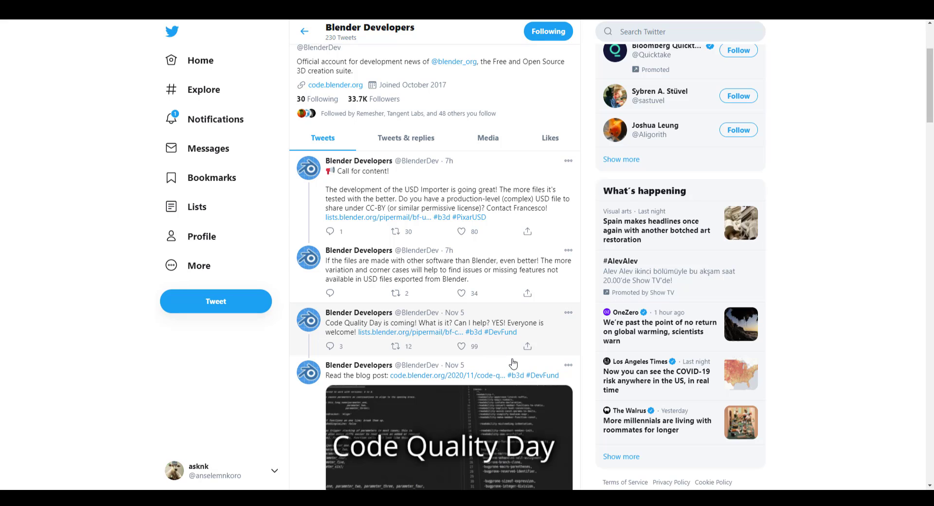
{"action": "left_click", "coordinate": [479, 7]}
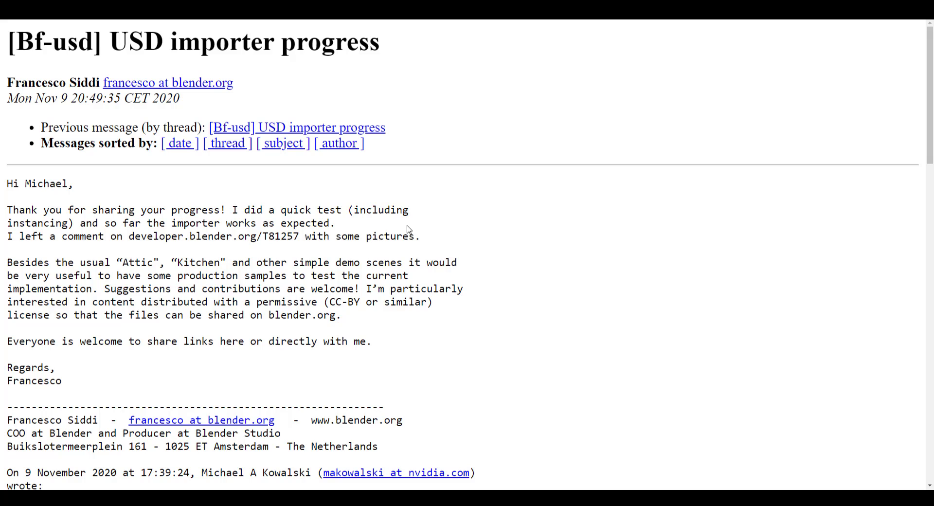
Scroll through the [Bf-usd] USD importer progress email from top to bottom and back.
{"action": "scroll", "coordinate": [407, 229], "scroll_direction": "down", "scroll_amount": 3}
{"action": "scroll", "coordinate": [409, 229], "scroll_direction": "up", "scroll_amount": 3}
{"action": "scroll", "coordinate": [451, 244], "scroll_direction": "down", "scroll_amount": 4}
{"action": "scroll", "coordinate": [487, 257], "scroll_direction": "down", "scroll_amount": 3}
{"action": "scroll", "coordinate": [488, 259], "scroll_direction": "down", "scroll_amount": 10}
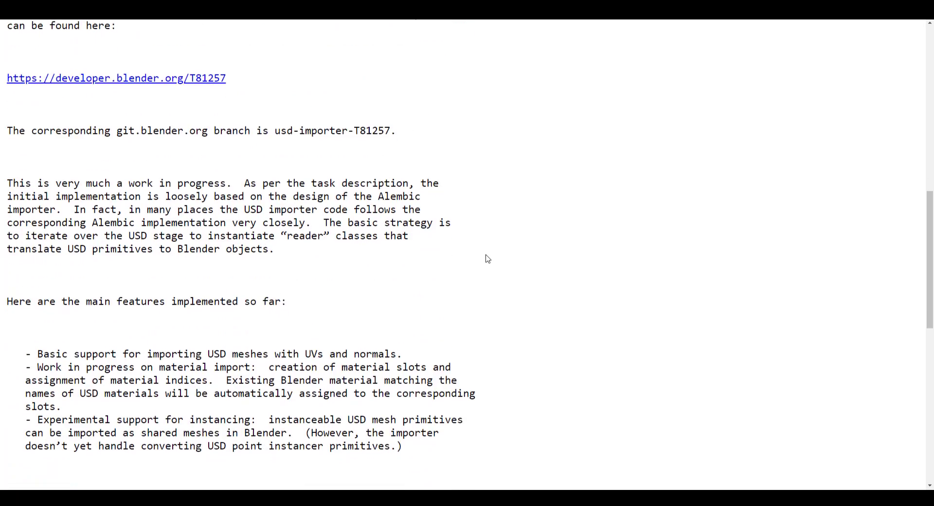
{"action": "scroll", "coordinate": [487, 258], "scroll_direction": "down", "scroll_amount": 5}
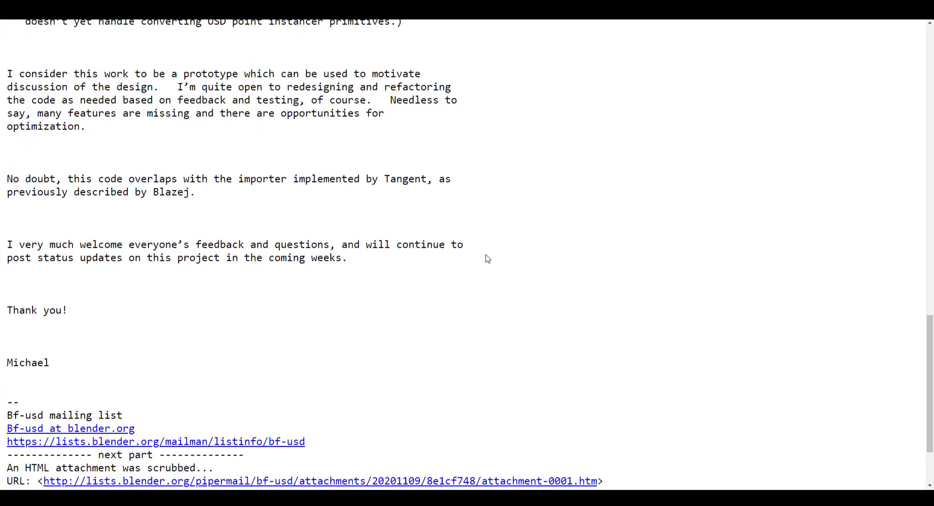
{"action": "scroll", "coordinate": [488, 259], "scroll_direction": "up", "scroll_amount": 7}
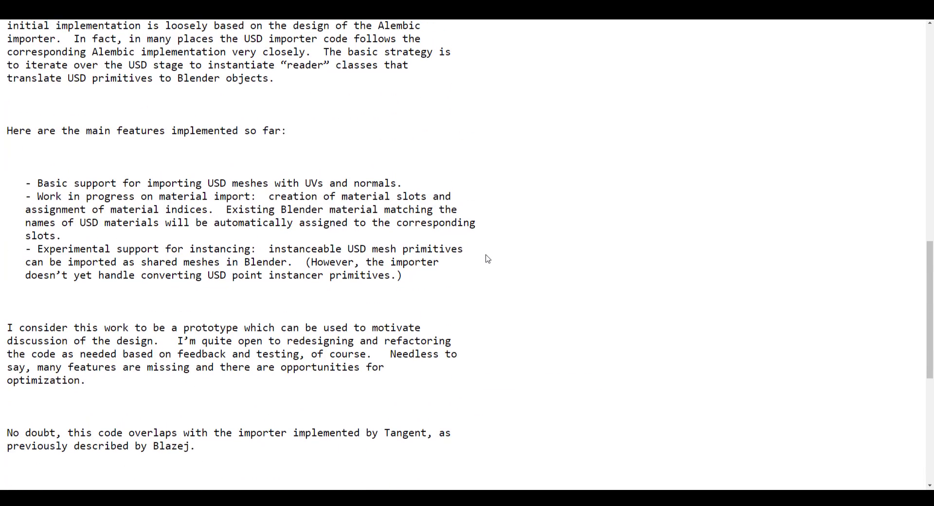
{"action": "scroll", "coordinate": [488, 258], "scroll_direction": "up", "scroll_amount": 7}
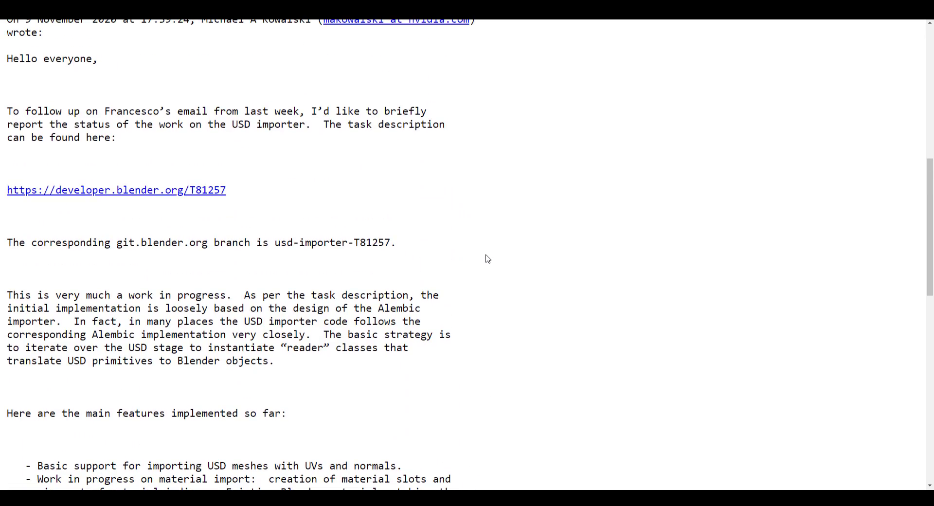
{"action": "scroll", "coordinate": [488, 259], "scroll_direction": "up", "scroll_amount": 1}
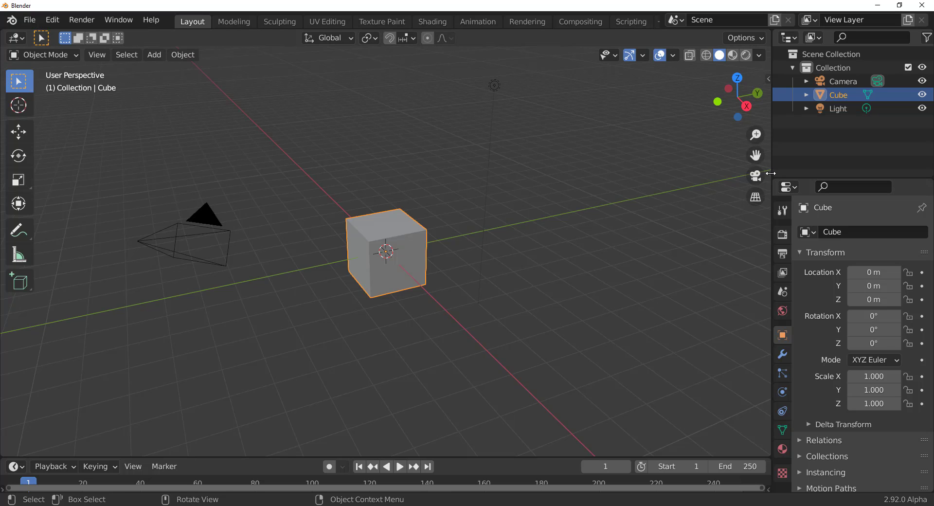
Widen the outliner area and add an armature at the origin.
{"action": "left_click_drag", "start_coordinate": [771, 174], "coordinate": [686, 176]}
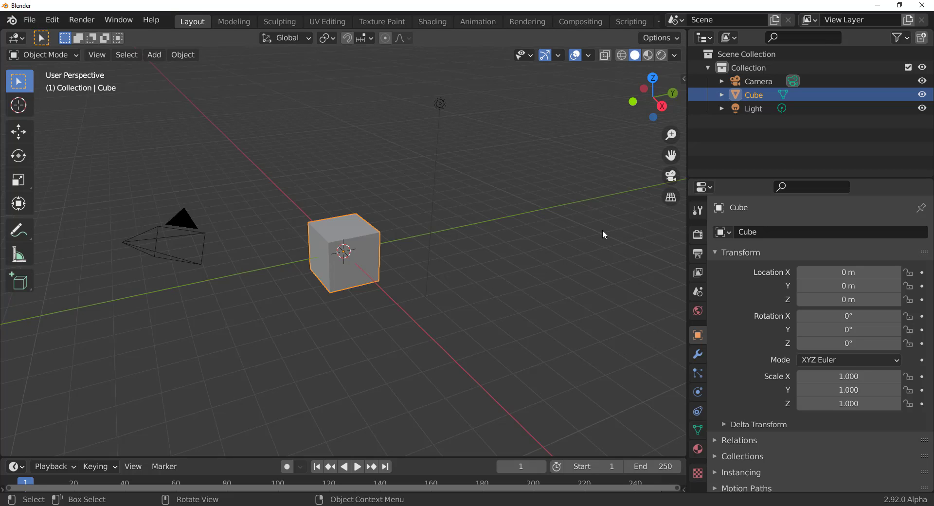
{"action": "left_click", "coordinate": [455, 287]}
{"action": "key", "text": "shift+a"}
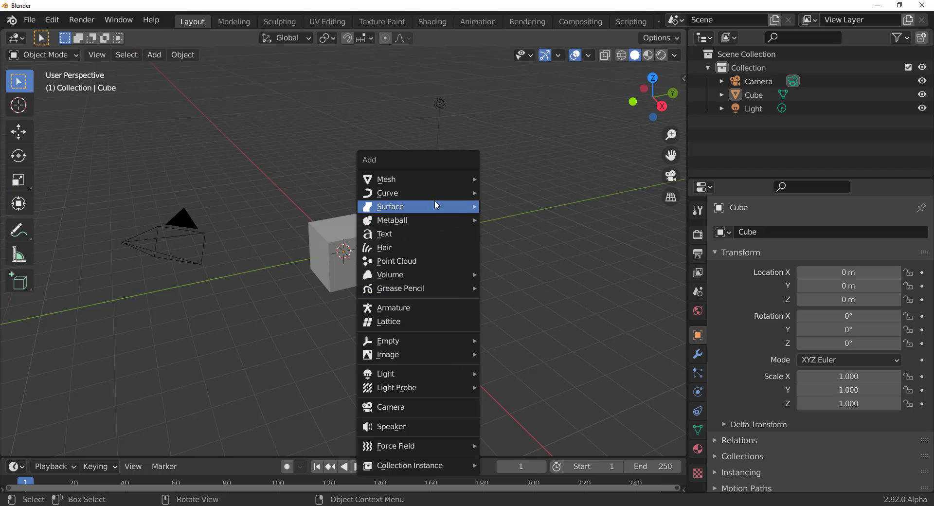
{"action": "left_click", "coordinate": [429, 308]}
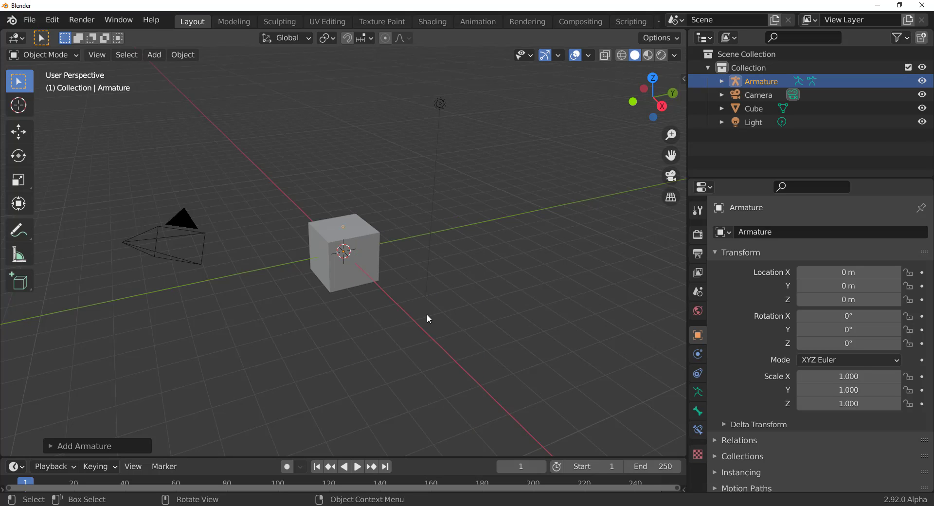
{"action": "middle_click_drag", "start_coordinate": [427, 313], "coordinate": [357, 271]}
Move the cube to -2.7692, -3.7821, -0.61973 m.
{"action": "left_click", "coordinate": [357, 270]}
{"action": "key", "text": "g"}
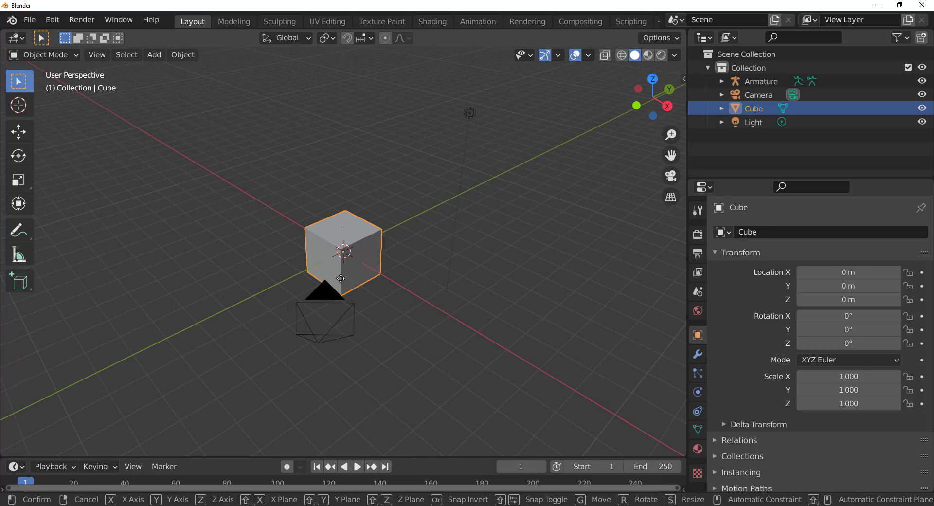
{"action": "left_click", "coordinate": [281, 299]}
{"action": "middle_click_drag", "start_coordinate": [282, 304], "coordinate": [406, 269]}
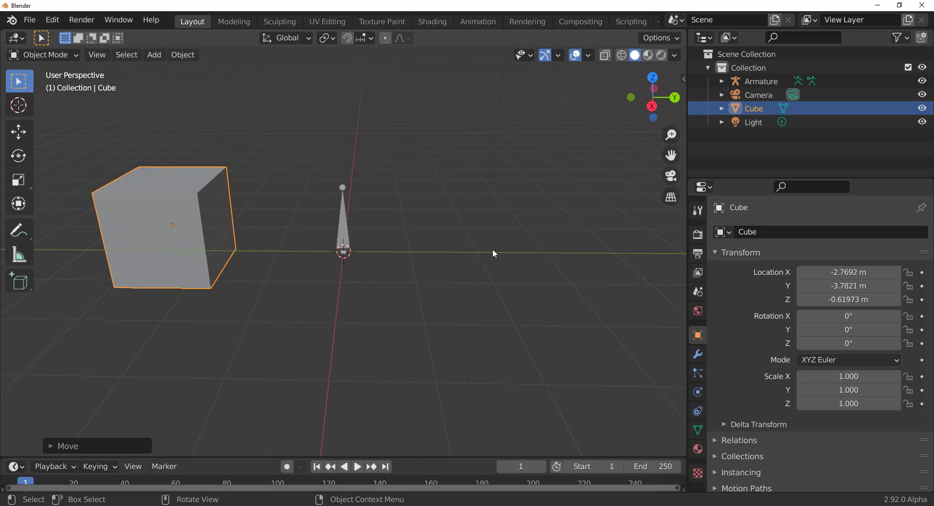
{"action": "scroll", "coordinate": [493, 253], "scroll_direction": "down", "scroll_amount": 4}
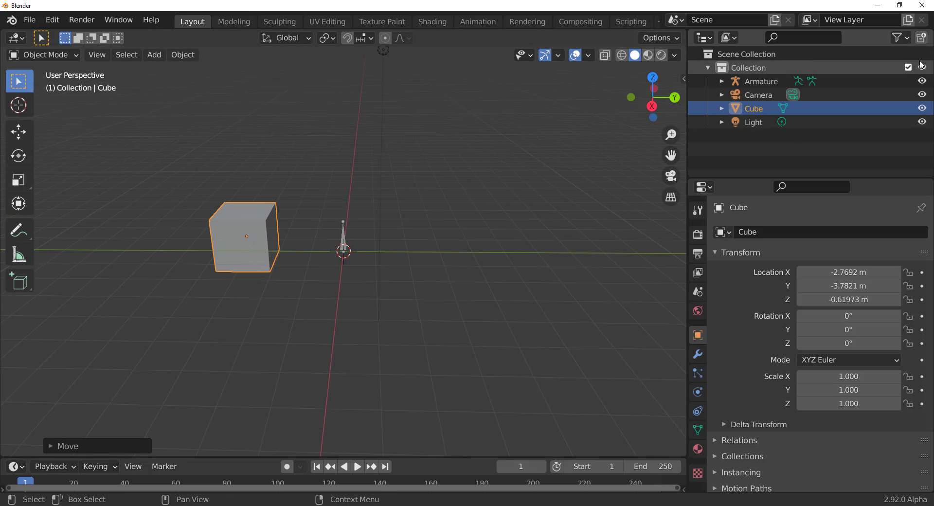
Set the outliner filter's Objects option to Selectable.
{"action": "left_click", "coordinate": [907, 39]}
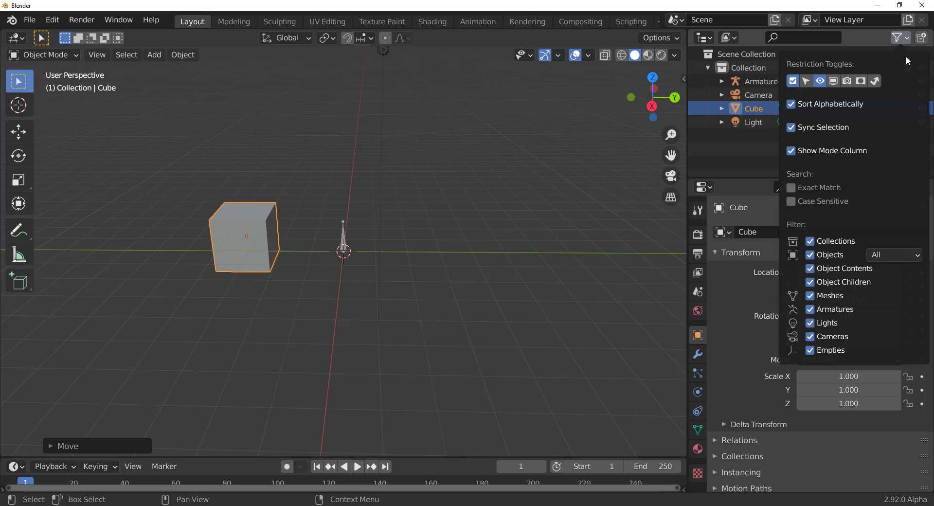
{"action": "left_click", "coordinate": [897, 254]}
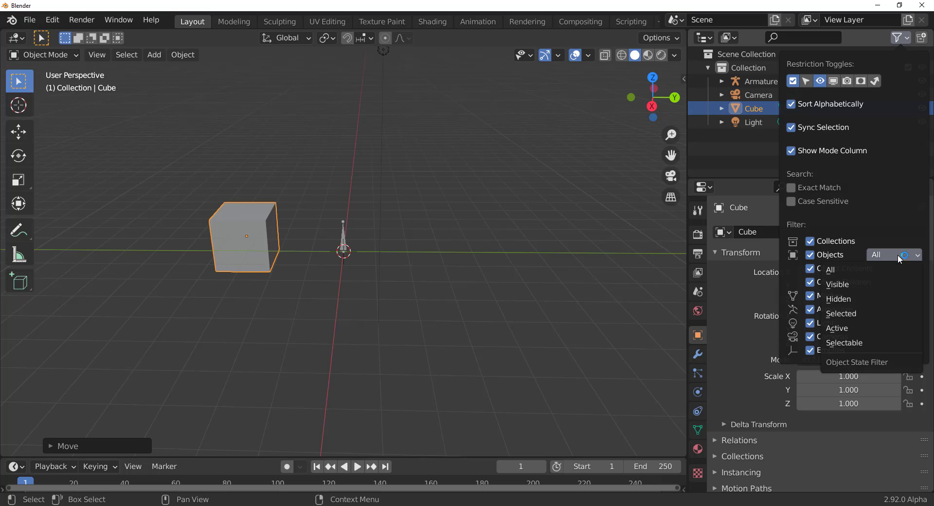
{"action": "left_click", "coordinate": [861, 343]}
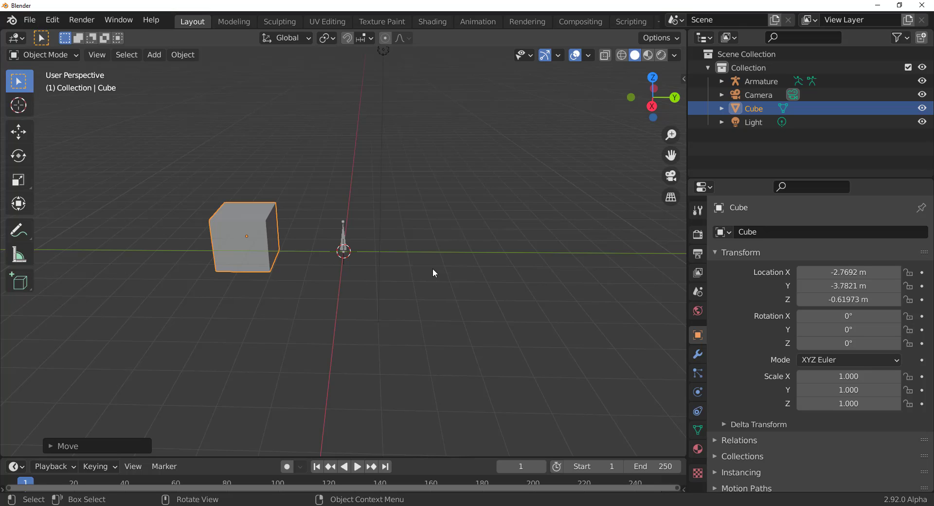
Uncheck Lights, Armatures and Cameras in the outliner filter.
{"action": "left_click", "coordinate": [900, 38]}
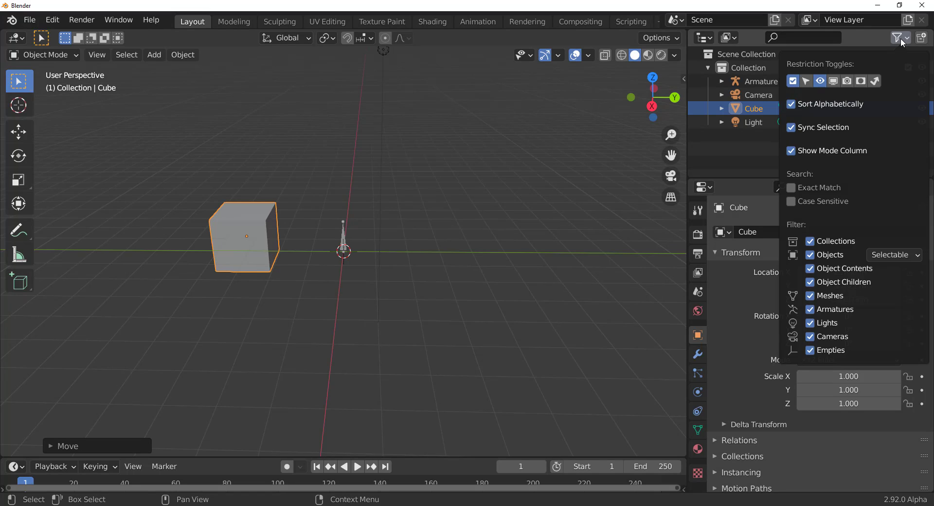
{"action": "left_click", "coordinate": [812, 325]}
{"action": "left_click", "coordinate": [810, 311]}
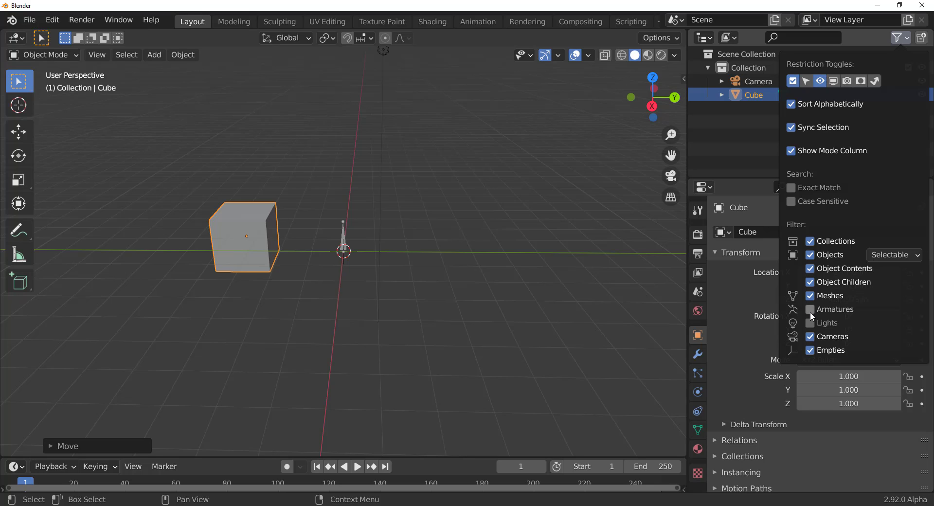
{"action": "left_click", "coordinate": [809, 336]}
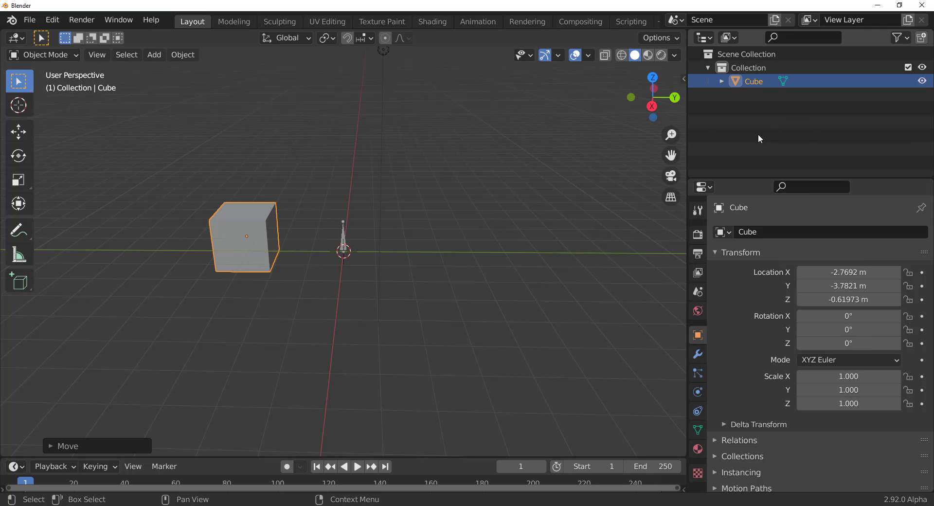
Select the light, camera and armature in the viewport to confirm they still exist.
{"action": "scroll", "coordinate": [480, 297], "scroll_direction": "down", "scroll_amount": 6}
{"action": "middle_click_drag", "start_coordinate": [470, 293], "coordinate": [550, 307]}
{"action": "scroll", "coordinate": [292, 313], "scroll_direction": "up", "scroll_amount": 5}
{"action": "middle_click_drag", "start_coordinate": [270, 316], "coordinate": [327, 281]}
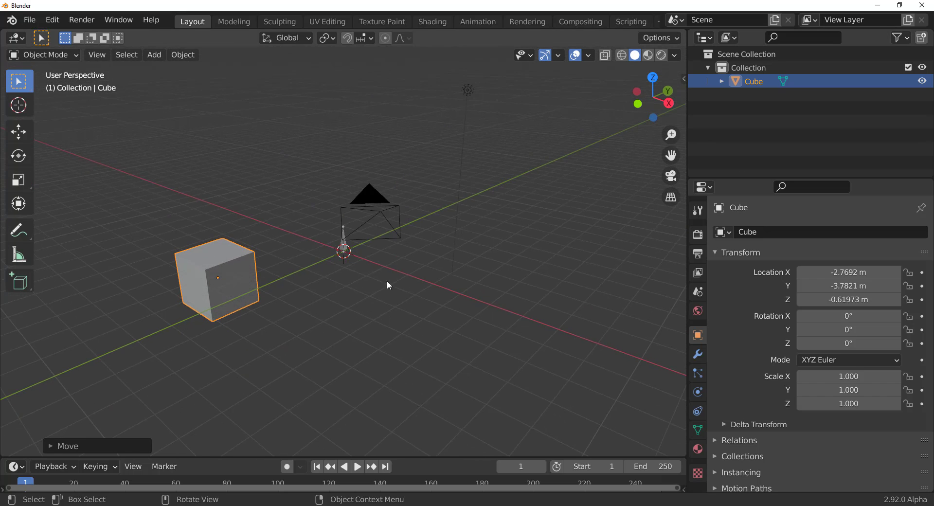
{"action": "left_click", "coordinate": [467, 91]}
{"action": "left_click_drag", "start_coordinate": [371, 173], "coordinate": [380, 191]}
{"action": "middle_click_drag", "start_coordinate": [438, 287], "coordinate": [509, 301]}
{"action": "left_click", "coordinate": [343, 230]}
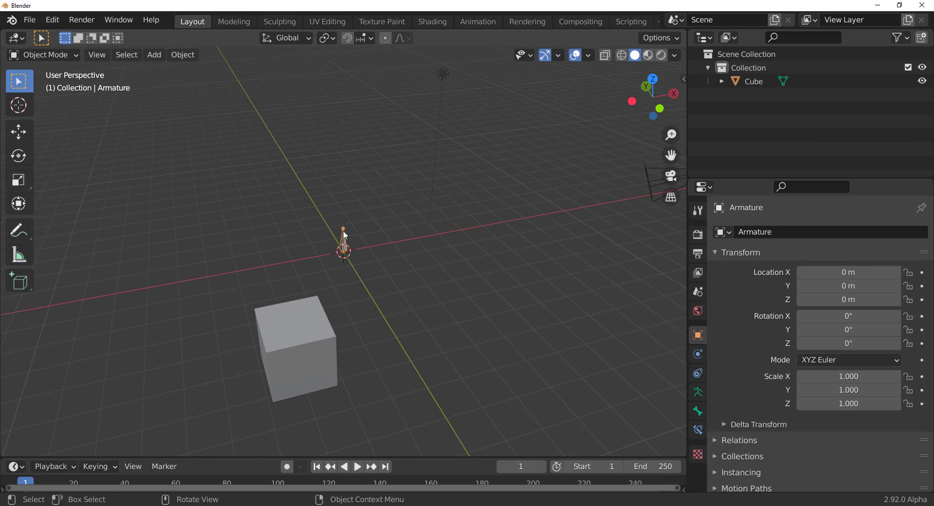
Select the cube, then bring the Maya creature rig window over Blender.
{"action": "scroll", "coordinate": [366, 238], "scroll_direction": "up", "scroll_amount": 5}
{"action": "middle_click_drag", "start_coordinate": [366, 238], "coordinate": [333, 246]}
{"action": "scroll", "coordinate": [333, 246], "scroll_direction": "down", "scroll_amount": 5}
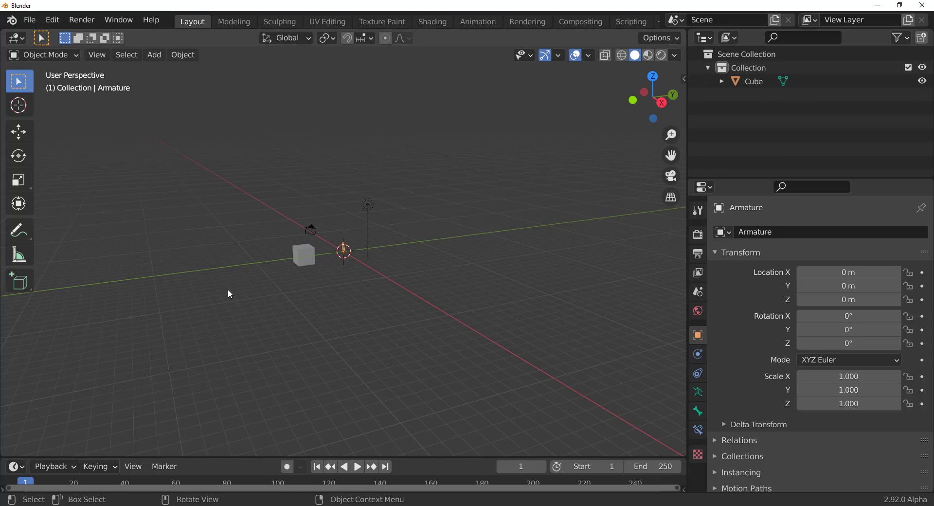
{"action": "scroll", "coordinate": [262, 249], "scroll_direction": "up", "scroll_amount": 3}
{"action": "left_click", "coordinate": [254, 260]}
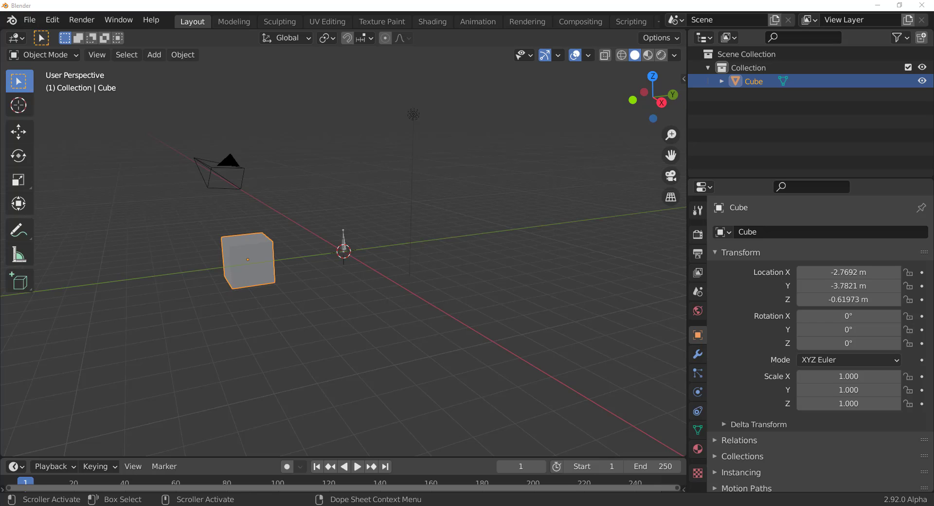
{"action": "left_click_drag", "start_coordinate": [465, 504], "coordinate": [473, 2]}
Rotate the head control nurbsCircle6 to Rotate X -3.366, tilting the creeper's head slightly.
{"action": "right_click_drag", "start_coordinate": [532, 302], "coordinate": [459, 310], "text": "alt"}
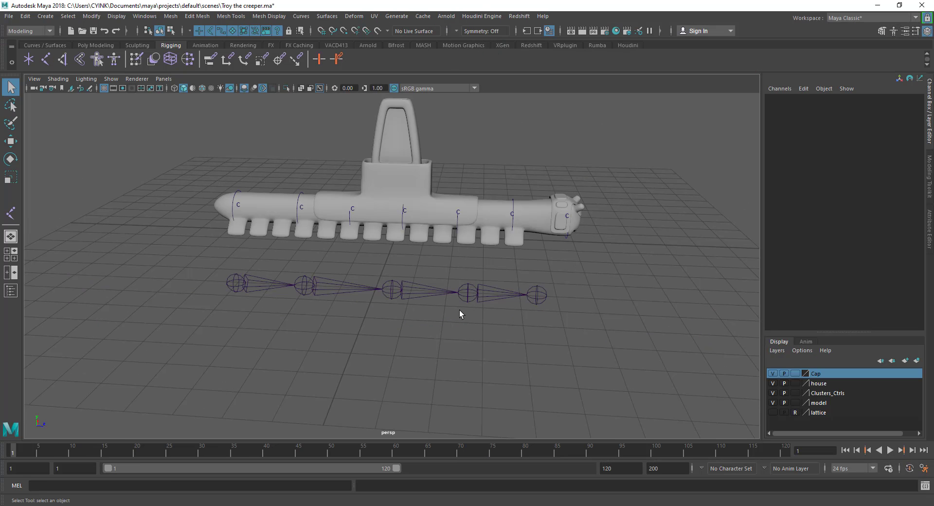
{"action": "scroll", "coordinate": [509, 277], "scroll_direction": "up", "scroll_amount": 3}
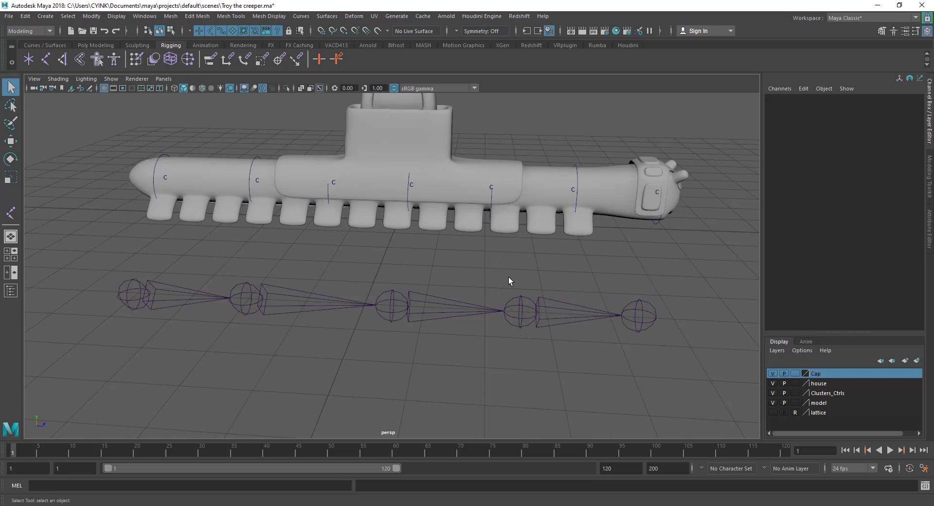
{"action": "left_click_drag", "start_coordinate": [509, 276], "coordinate": [502, 381], "text": "alt"}
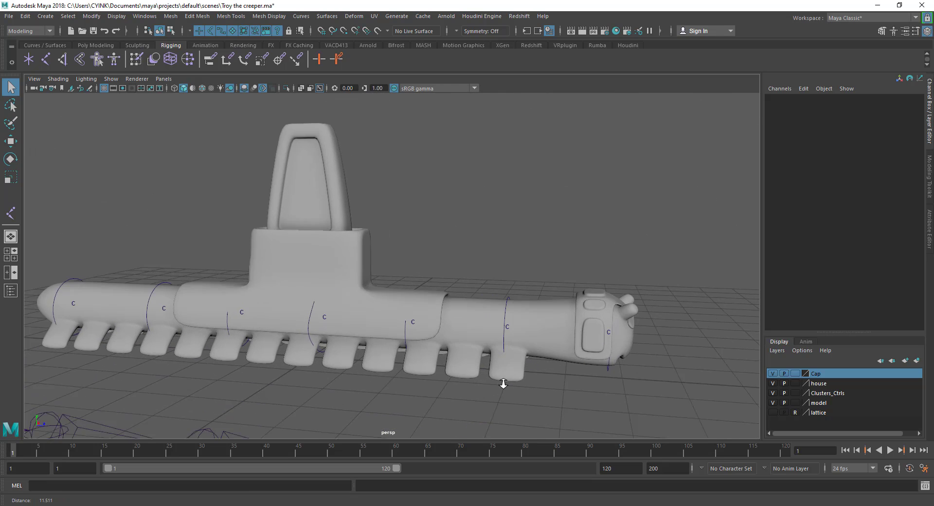
{"action": "left_click", "coordinate": [504, 318]}
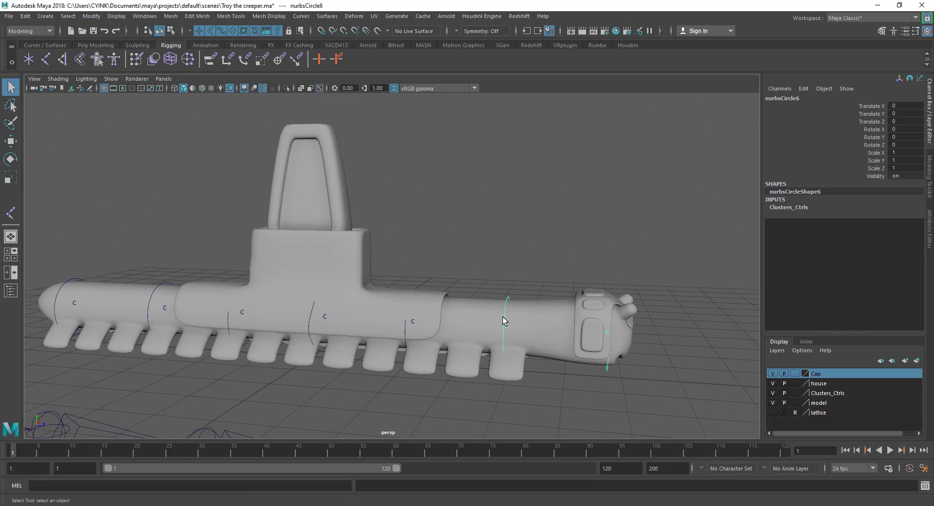
{"action": "left_click", "coordinate": [11, 159]}
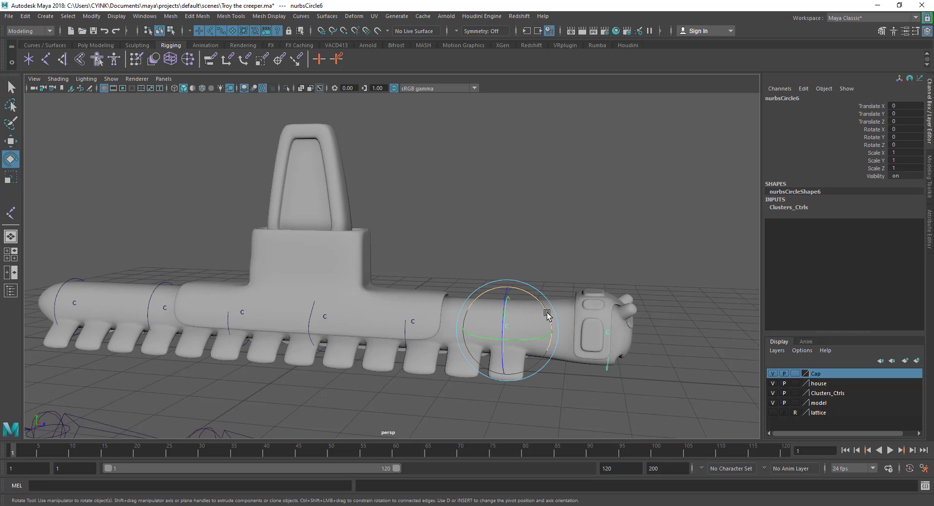
{"action": "left_click_drag", "start_coordinate": [548, 316], "coordinate": [564, 294]}
{"action": "middle_click_drag", "start_coordinate": [430, 280], "coordinate": [486, 302], "text": "alt"}
{"action": "right_click_drag", "start_coordinate": [486, 302], "coordinate": [438, 291], "text": "alt"}
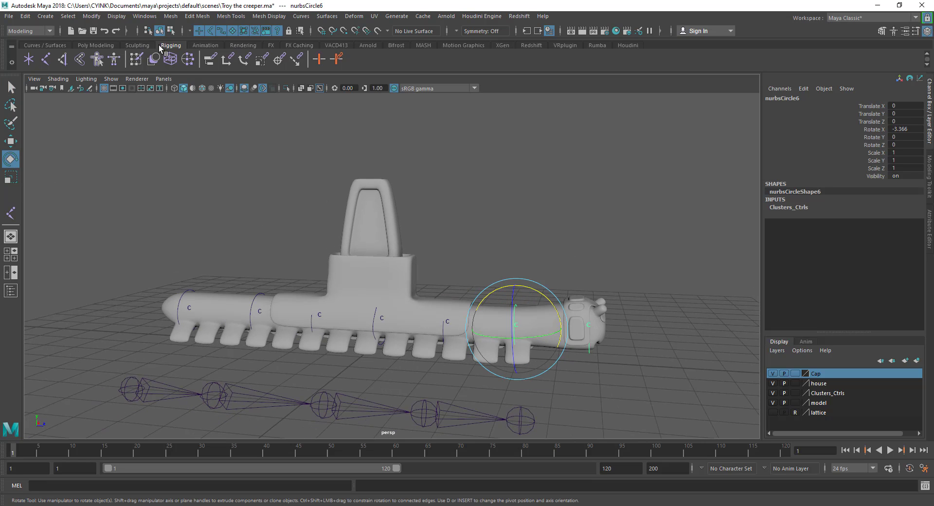
Turn off the surface selection mask and check the creeper's body can no longer be picked.
{"action": "left_click", "coordinate": [233, 31]}
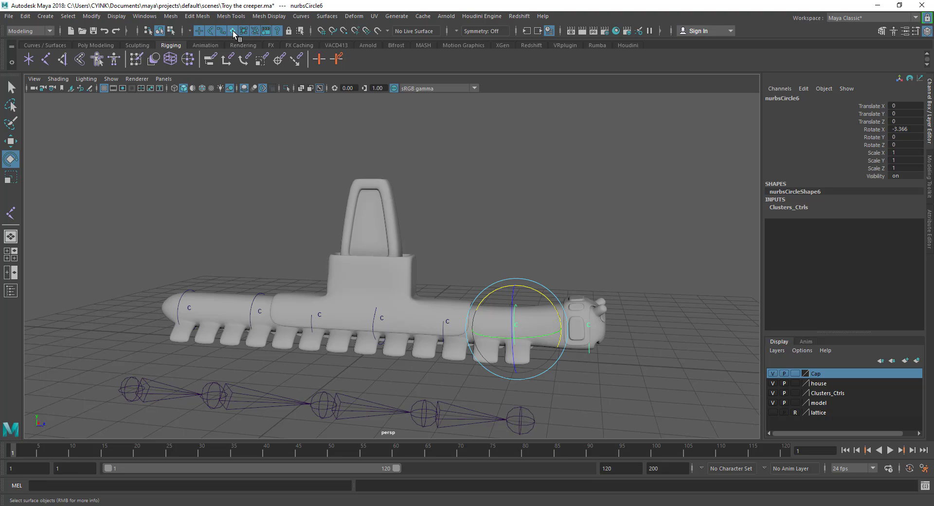
{"action": "left_click", "coordinate": [227, 300]}
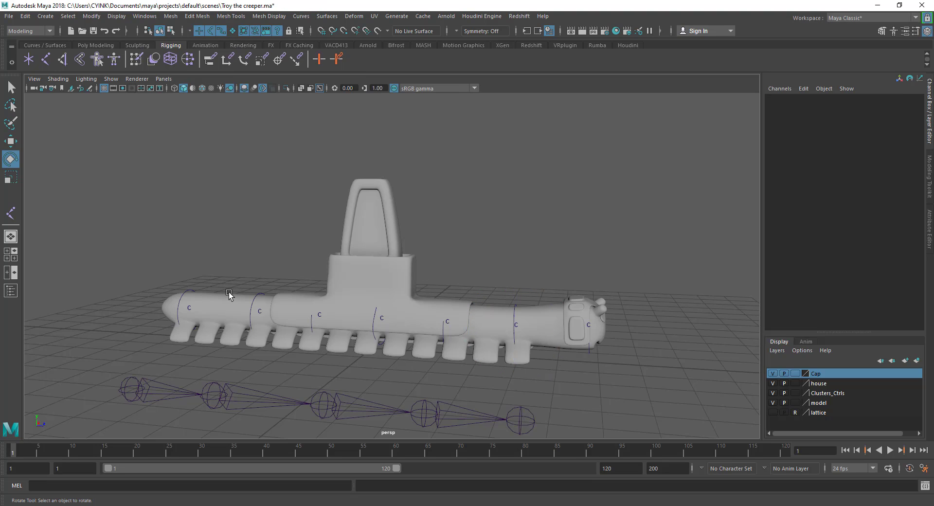
{"action": "left_click_drag", "start_coordinate": [222, 283], "coordinate": [228, 334]}
{"action": "mouse_move", "coordinate": [224, 295]}
{"action": "left_mouse_down"}
{"action": "mouse_move", "coordinate": [229, 334]}
{"action": "mouse_move", "coordinate": [225, 317]}
{"action": "left_mouse_up"}
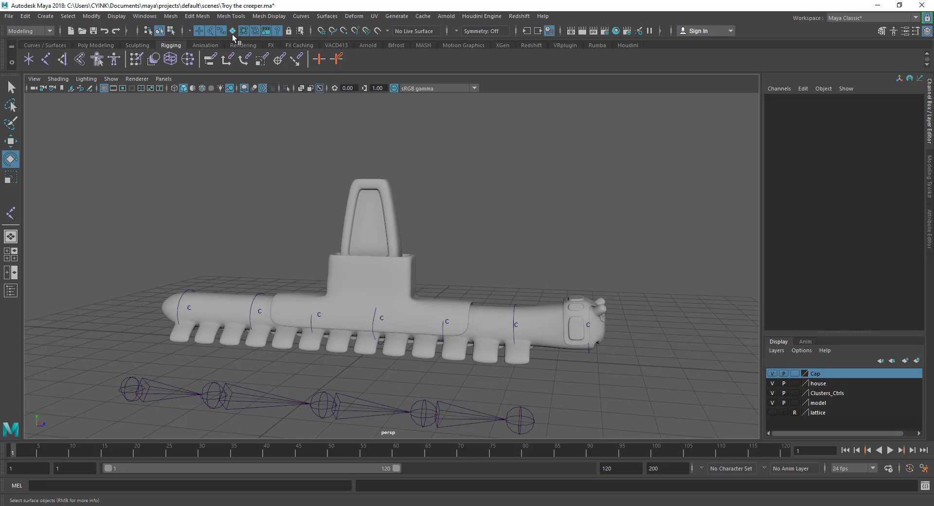
Turn the surface mask off again and change the model layer's display type so it's no longer referenced.
{"action": "left_click", "coordinate": [555, 339]}
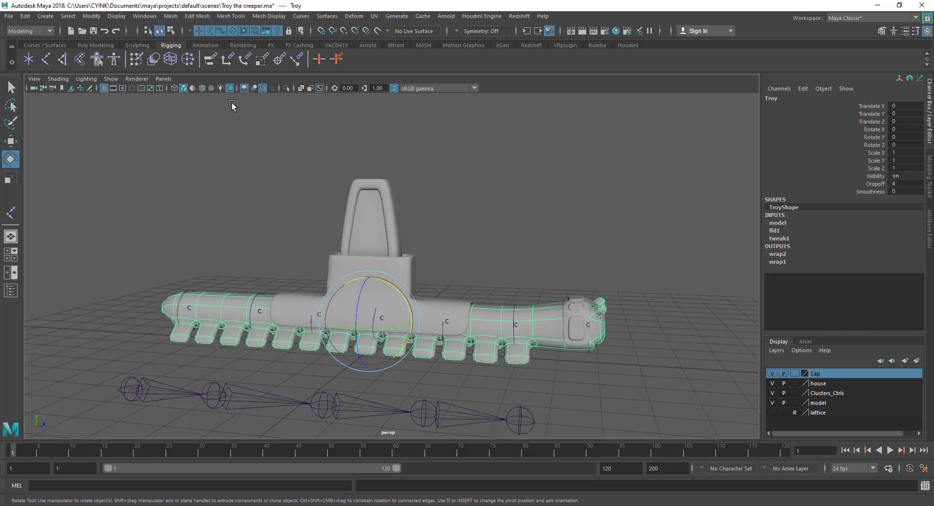
{"action": "left_click", "coordinate": [232, 32]}
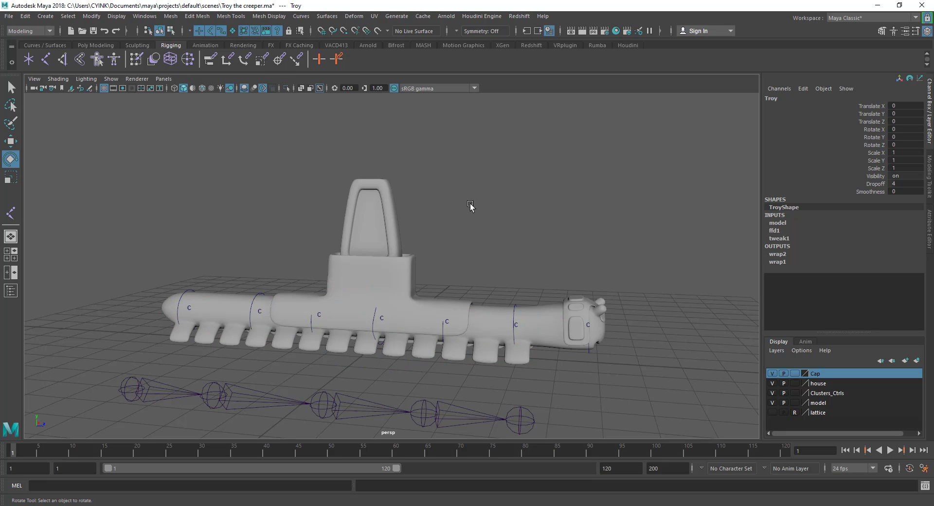
{"action": "left_click", "coordinate": [796, 402]}
{"action": "left_click", "coordinate": [795, 403]}
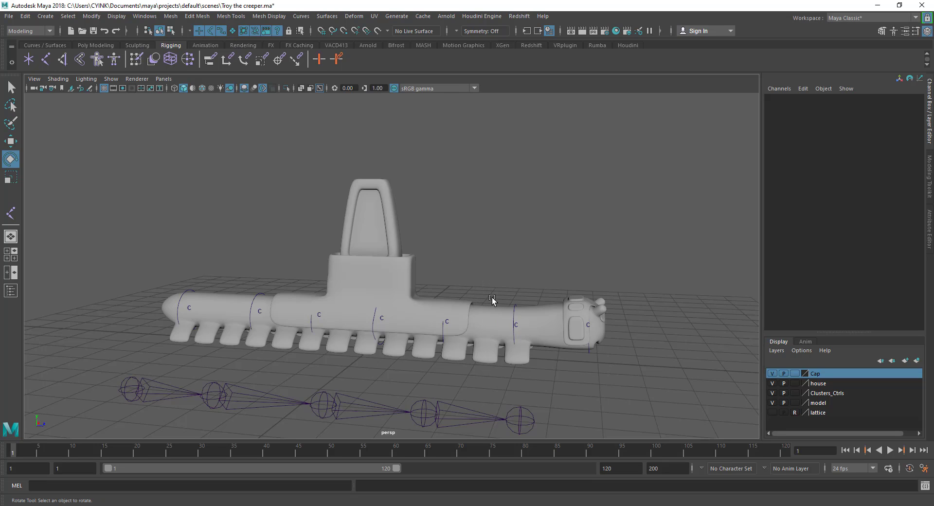
Re-enable the joint selection mask, select joint1 and walk down the joint chain.
{"action": "left_click", "coordinate": [211, 31]}
{"action": "scroll", "coordinate": [359, 311], "scroll_direction": "down", "scroll_amount": 2}
{"action": "scroll", "coordinate": [365, 324], "scroll_direction": "up", "scroll_amount": 1}
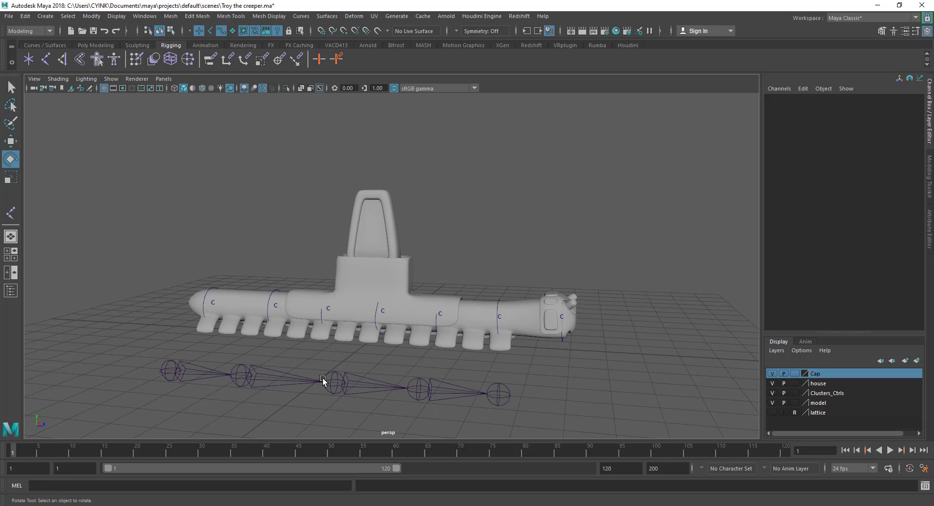
{"action": "left_click", "coordinate": [211, 34]}
{"action": "left_click", "coordinate": [254, 387]}
{"action": "key", "text": "Down"}
{"action": "key", "text": "Down"}
{"action": "key", "text": "Down"}
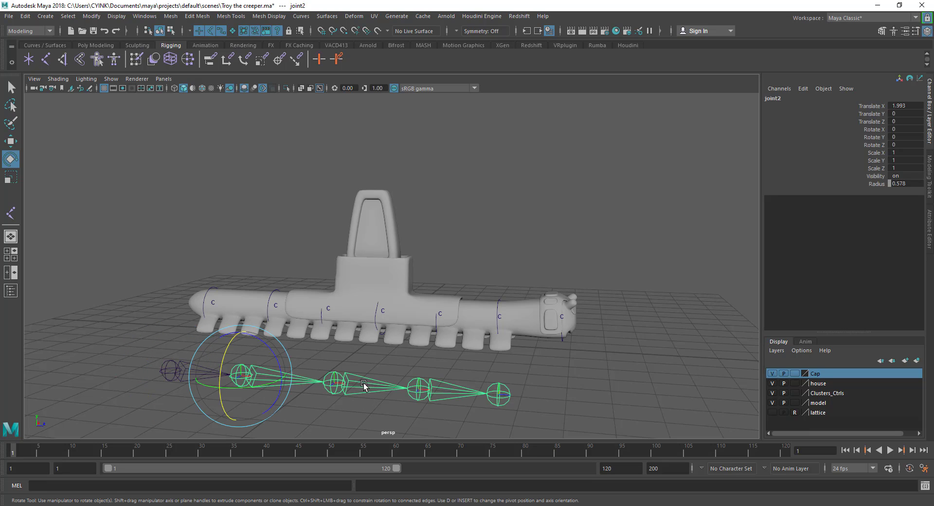
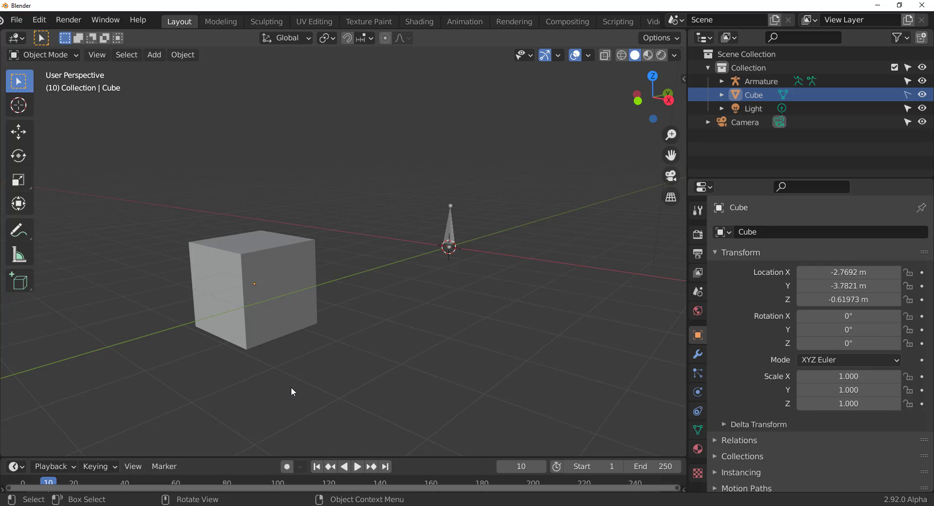
Make the Cube selectable, then filter the Outliner to Selectable objects with Meshes hidden.
{"action": "left_click", "coordinate": [907, 94]}
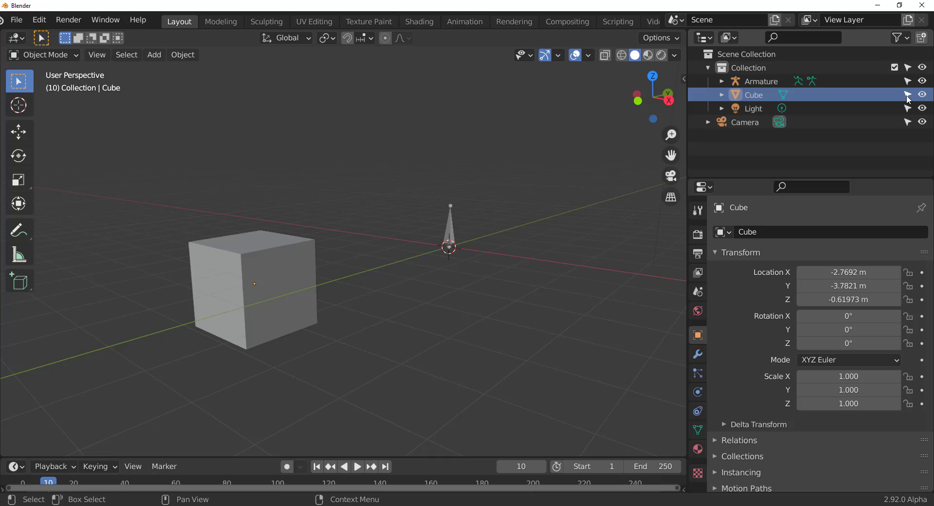
{"action": "left_click", "coordinate": [903, 41]}
{"action": "left_click", "coordinate": [893, 254]}
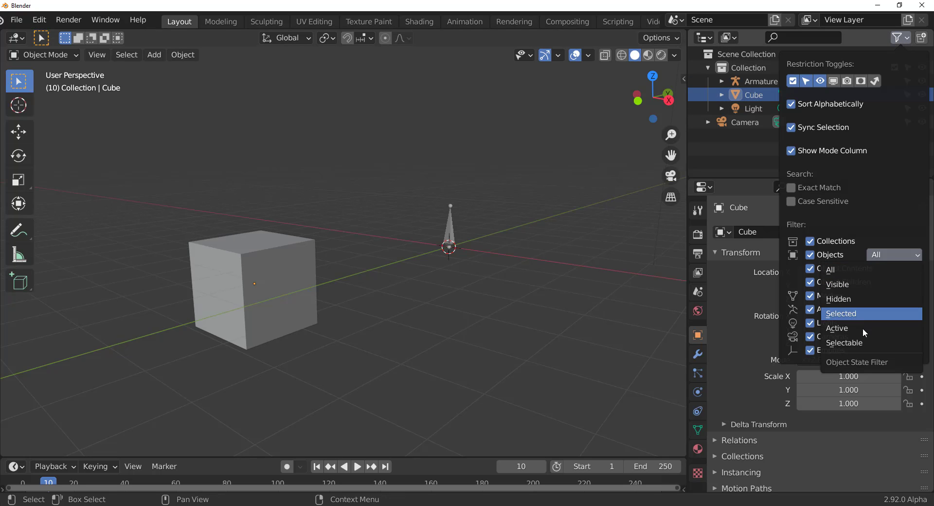
{"action": "left_click", "coordinate": [837, 343]}
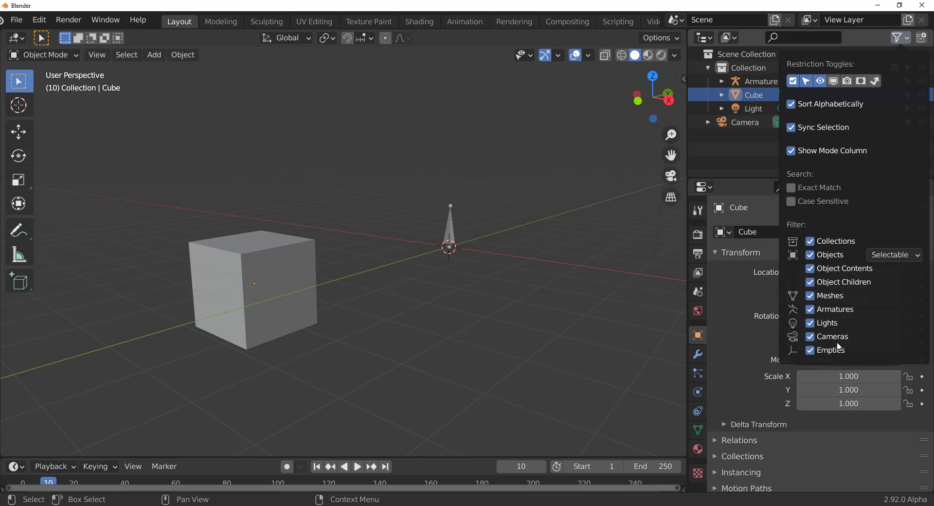
{"action": "left_click", "coordinate": [822, 298]}
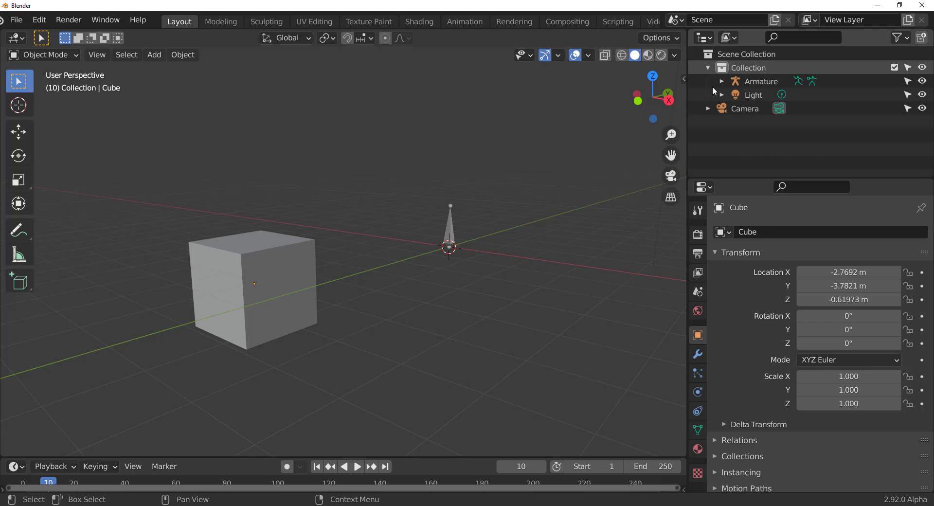
Box-select the Cube in the viewport and orbit the view around the scene.
{"action": "left_click_drag", "start_coordinate": [180, 185], "coordinate": [331, 379]}
{"action": "left_click_drag", "start_coordinate": [164, 168], "coordinate": [342, 392]}
{"action": "left_click_drag", "start_coordinate": [151, 154], "coordinate": [352, 400]}
{"action": "left_click_drag", "start_coordinate": [171, 178], "coordinate": [331, 354]}
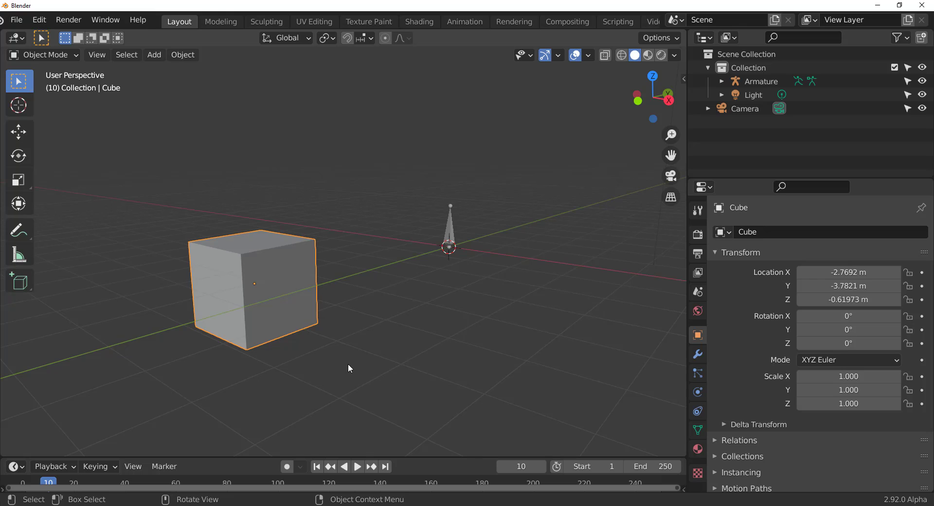
{"action": "middle_click_drag", "start_coordinate": [348, 364], "coordinate": [437, 313]}
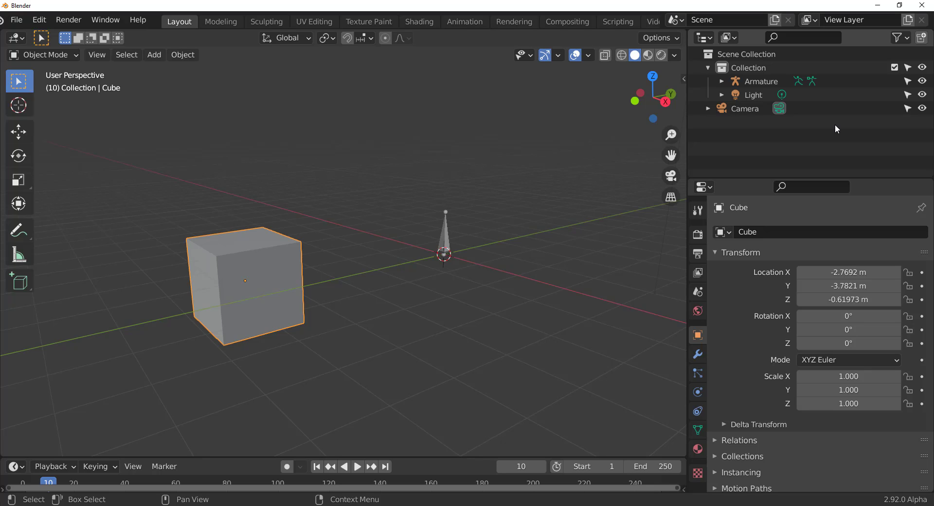
Check the object listing choice, then uncheck Lights in the Outliner filter.
{"action": "left_click", "coordinate": [903, 38]}
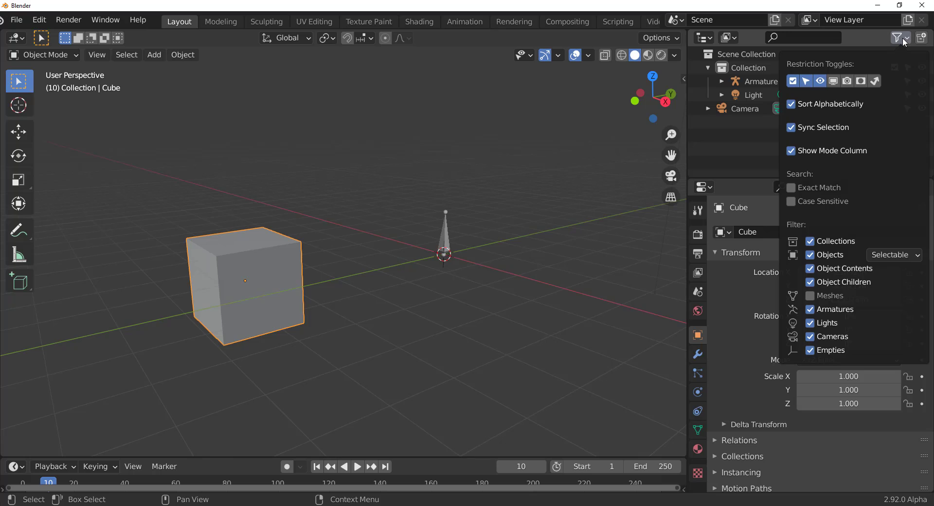
{"action": "left_click", "coordinate": [906, 254]}
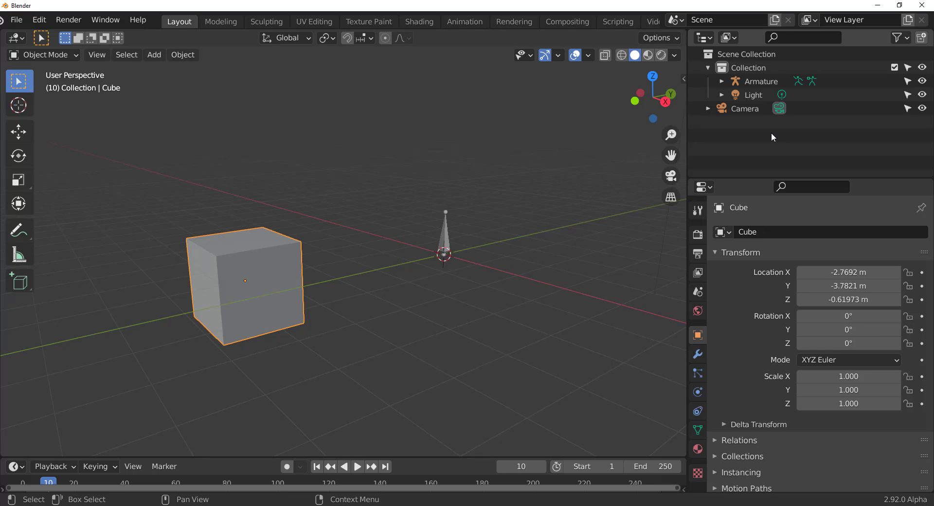
{"action": "left_click", "coordinate": [905, 40]}
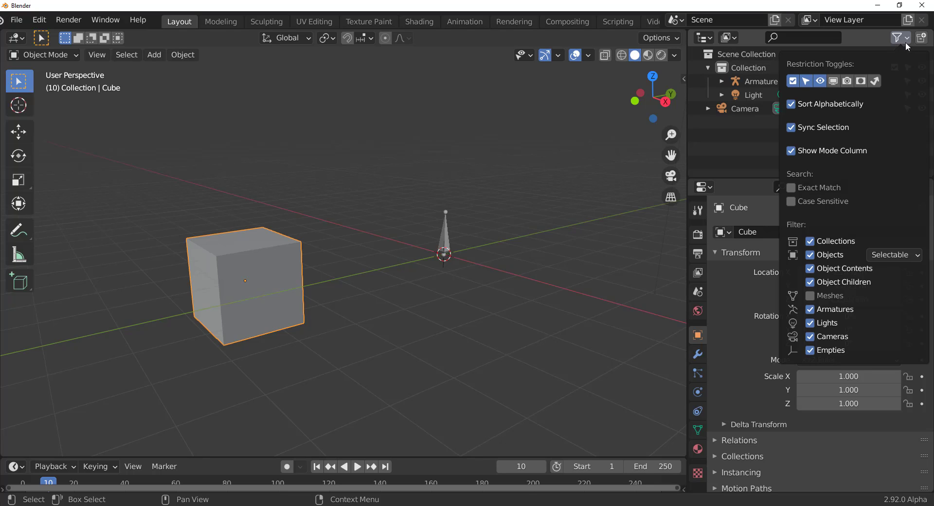
{"action": "left_click", "coordinate": [827, 321]}
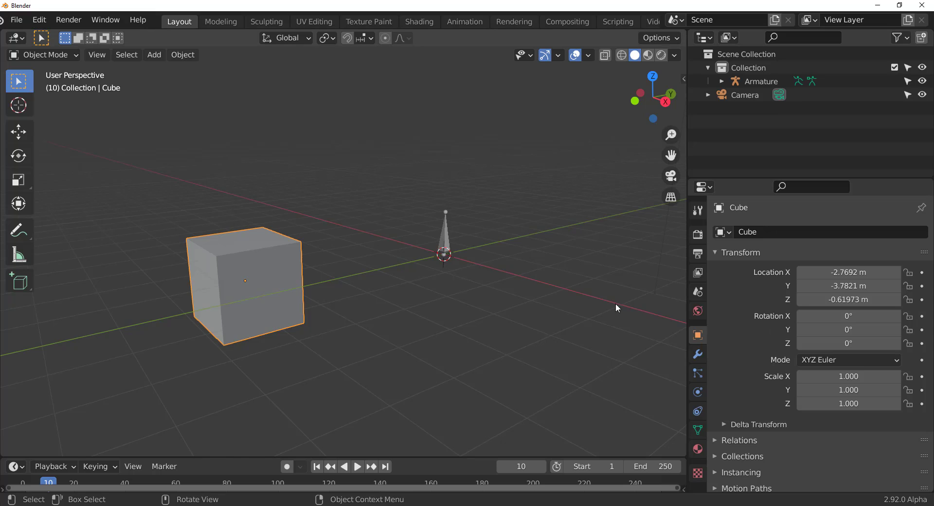
{"action": "scroll", "coordinate": [603, 294], "scroll_direction": "down", "scroll_amount": 3}
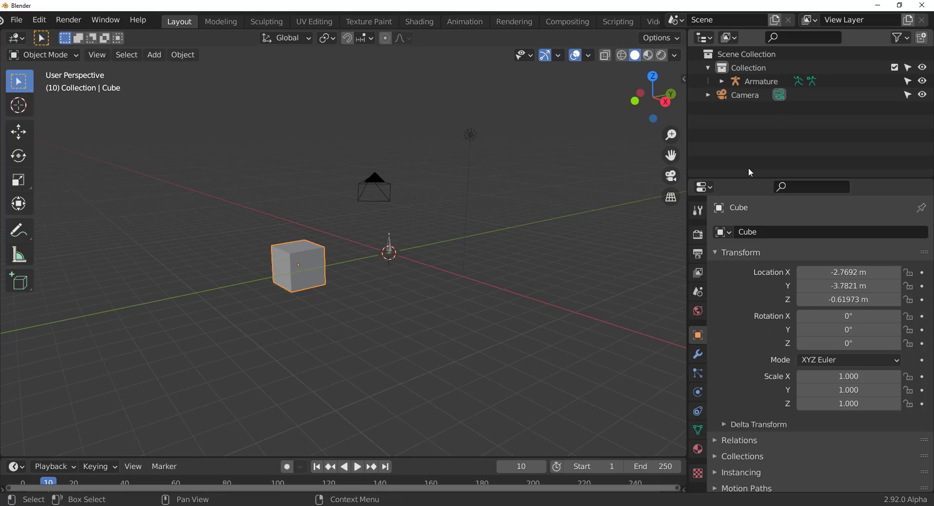
Select the light in the viewport.
{"action": "left_click", "coordinate": [469, 134]}
{"action": "scroll", "coordinate": [387, 273], "scroll_direction": "up", "scroll_amount": 5}
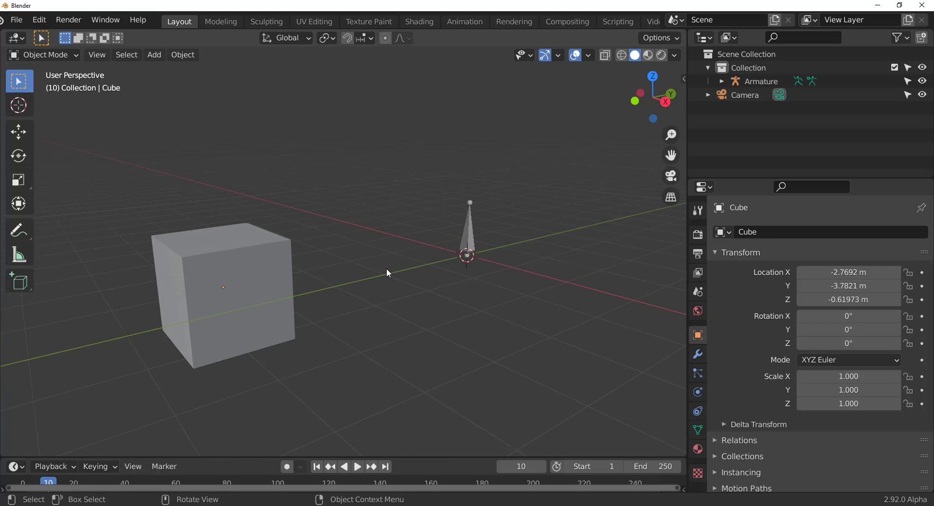
{"action": "scroll", "coordinate": [404, 274], "scroll_direction": "down", "scroll_amount": 5}
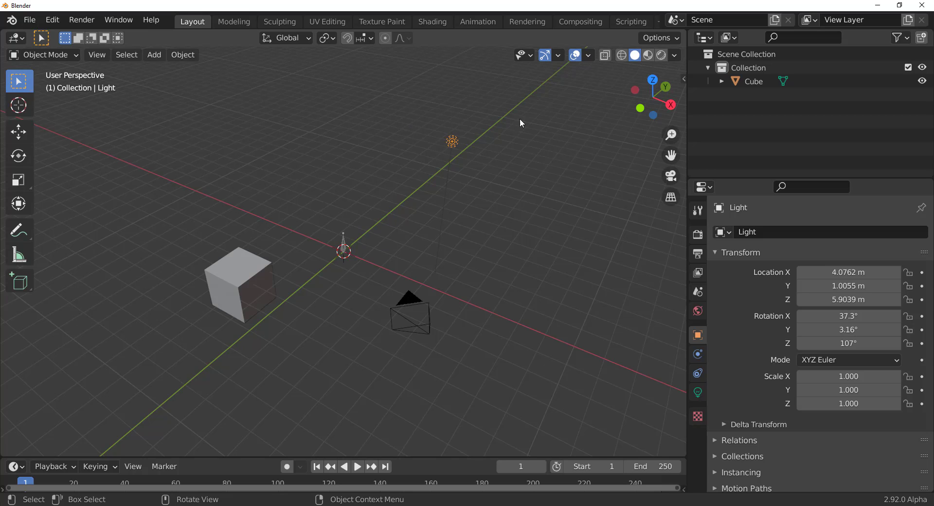
Add a workspace from the + tab using the Video Editing > Video Editing template.
{"action": "scroll", "coordinate": [551, 22], "scroll_direction": "down", "scroll_amount": 2}
{"action": "left_click", "coordinate": [647, 22]}
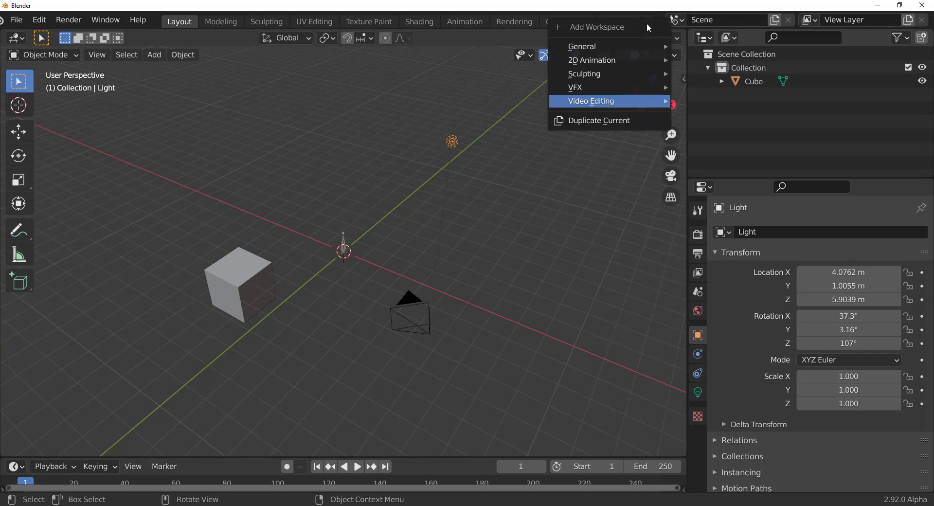
{"action": "mouse_move", "coordinate": [628, 99]}
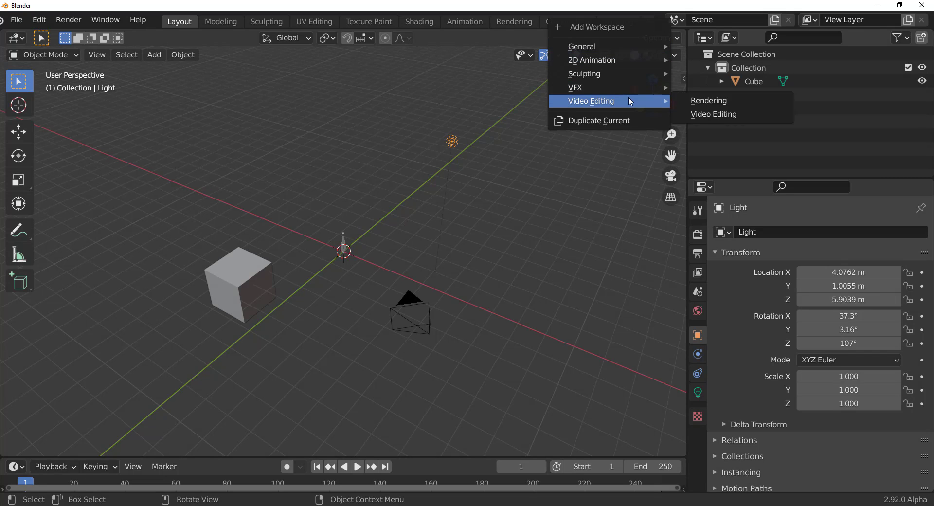
{"action": "left_click", "coordinate": [716, 114]}
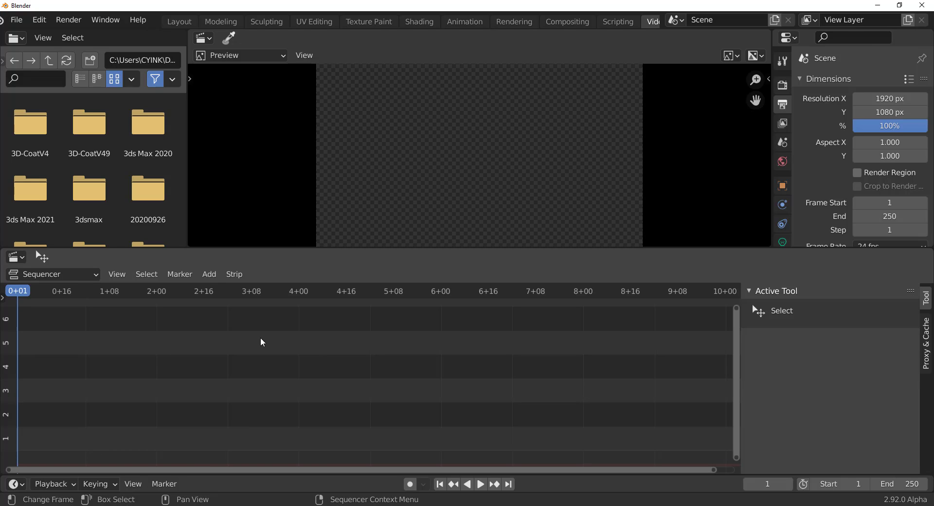
Add a Text strip on channel 1 and raise its Style Size to 286.
{"action": "left_click", "coordinate": [212, 275]}
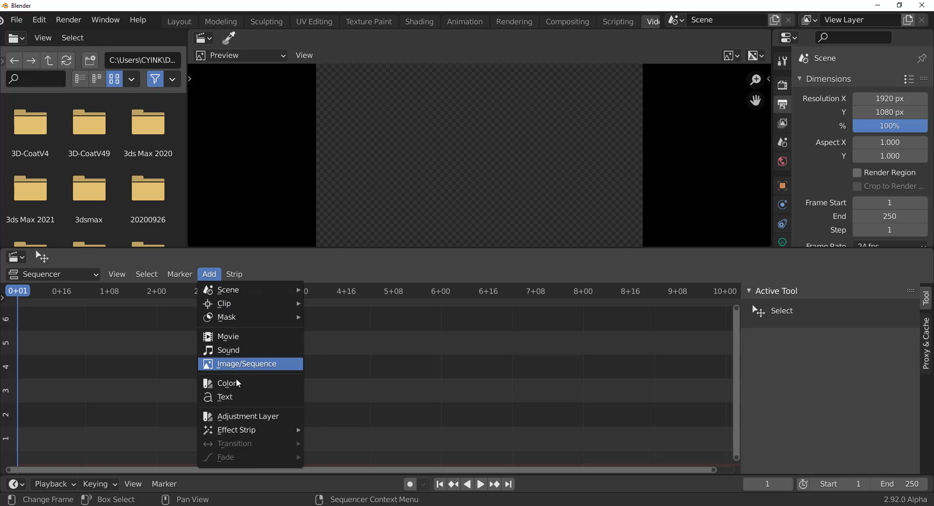
{"action": "left_click", "coordinate": [235, 397]}
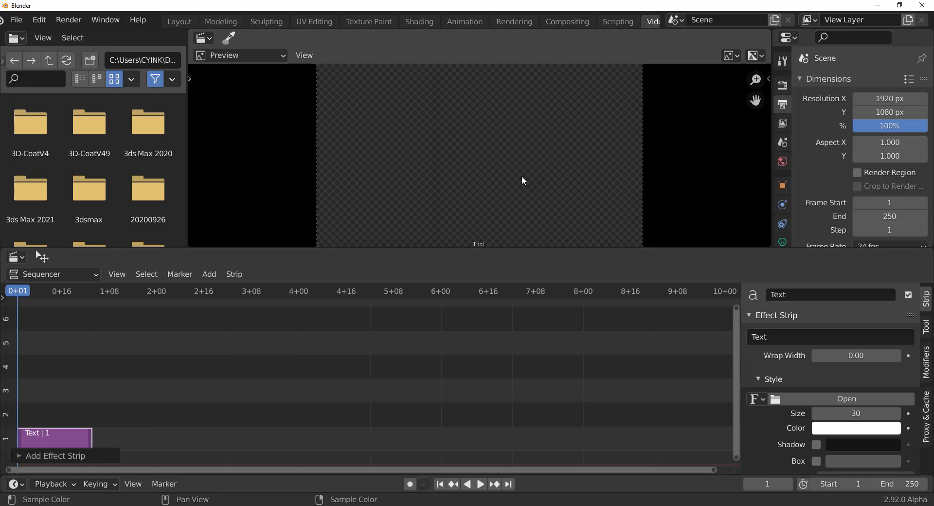
{"action": "left_click_drag", "start_coordinate": [840, 415], "coordinate": [900, 415]}
{"action": "scroll", "coordinate": [774, 423], "scroll_direction": "down", "scroll_amount": 1}
{"action": "scroll", "coordinate": [774, 423], "scroll_direction": "down", "scroll_amount": 2}
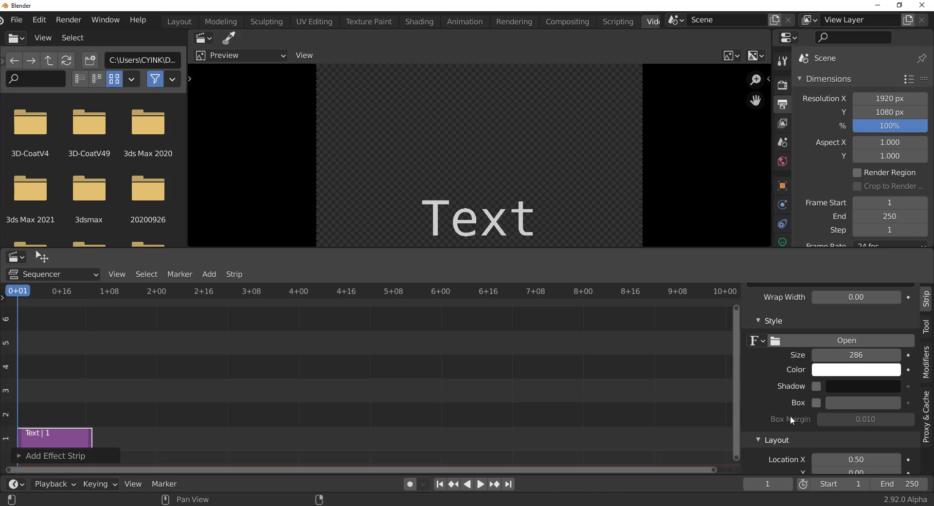
Enable a dark blue Box and a Shadow on the Text strip, panning the preview to view it.
{"action": "left_click", "coordinate": [817, 405]}
{"action": "left_click", "coordinate": [845, 403]}
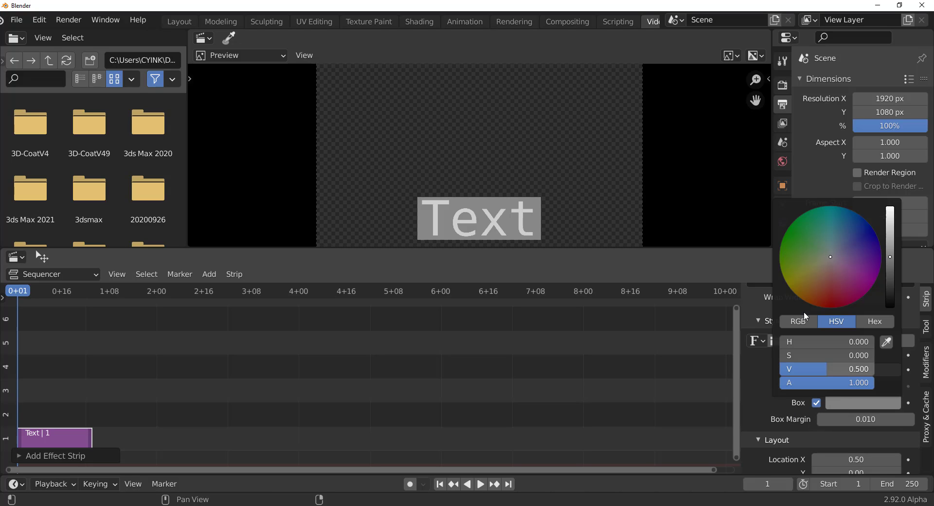
{"action": "left_click_drag", "start_coordinate": [829, 262], "coordinate": [839, 240]}
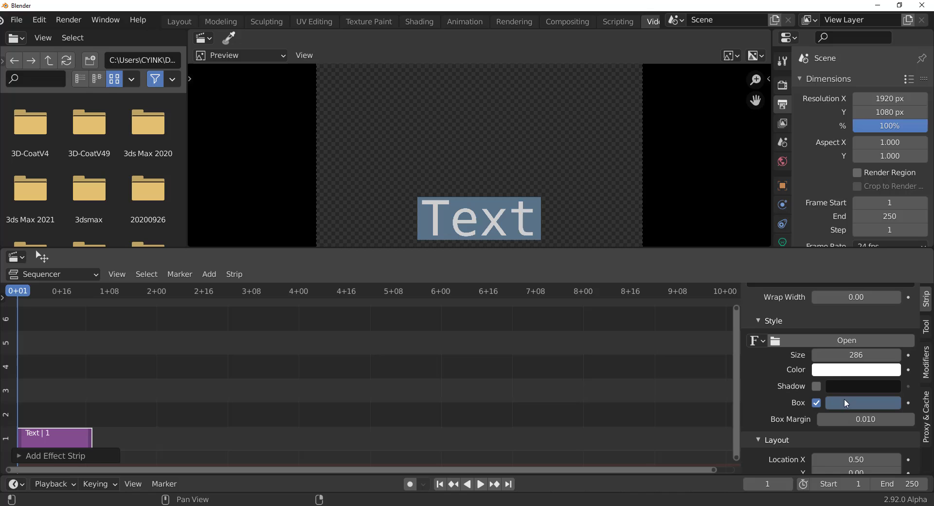
{"action": "left_click", "coordinate": [816, 387]}
{"action": "scroll", "coordinate": [544, 202], "scroll_direction": "up", "scroll_amount": 2}
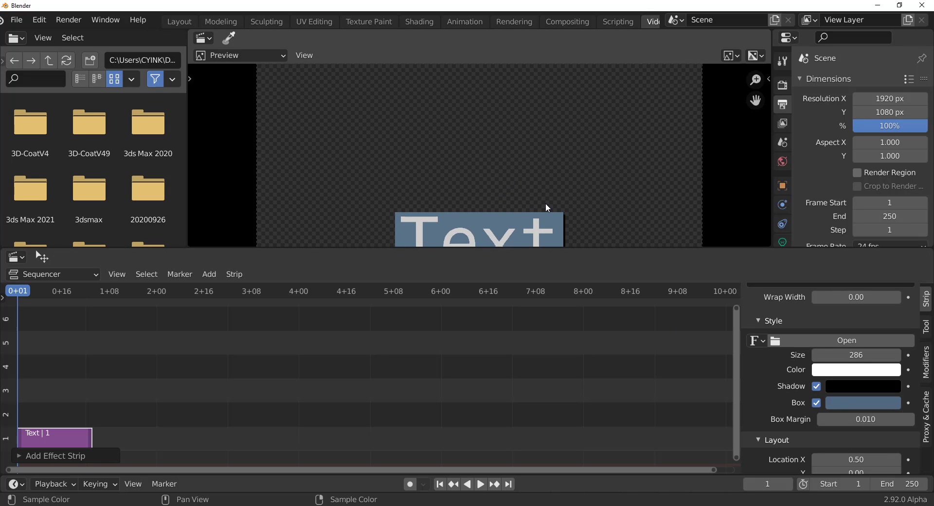
{"action": "middle_click_drag", "start_coordinate": [561, 209], "coordinate": [562, 111]}
{"action": "scroll", "coordinate": [561, 112], "scroll_direction": "up", "scroll_amount": 4}
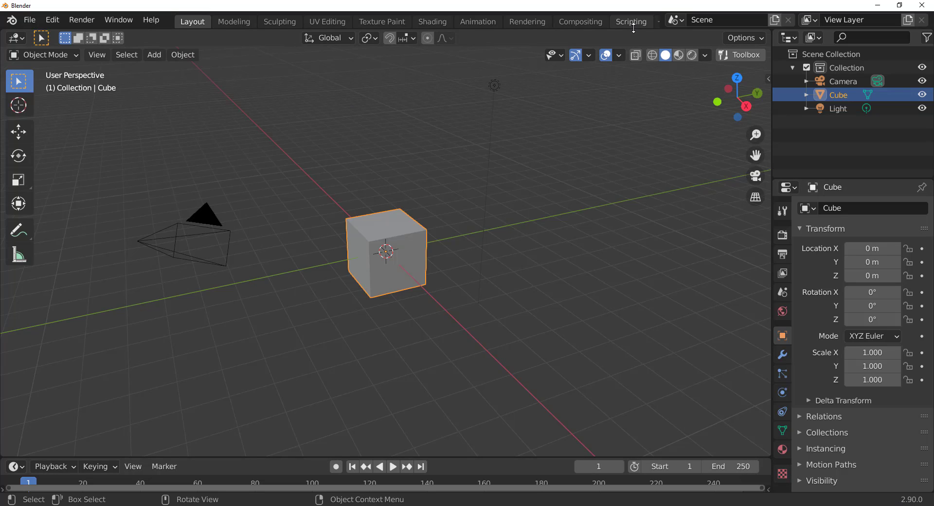
Add another workspace from the Video Editing > Video Editing template.
{"action": "scroll", "coordinate": [632, 22], "scroll_direction": "down", "scroll_amount": 5}
{"action": "left_click", "coordinate": [550, 22]}
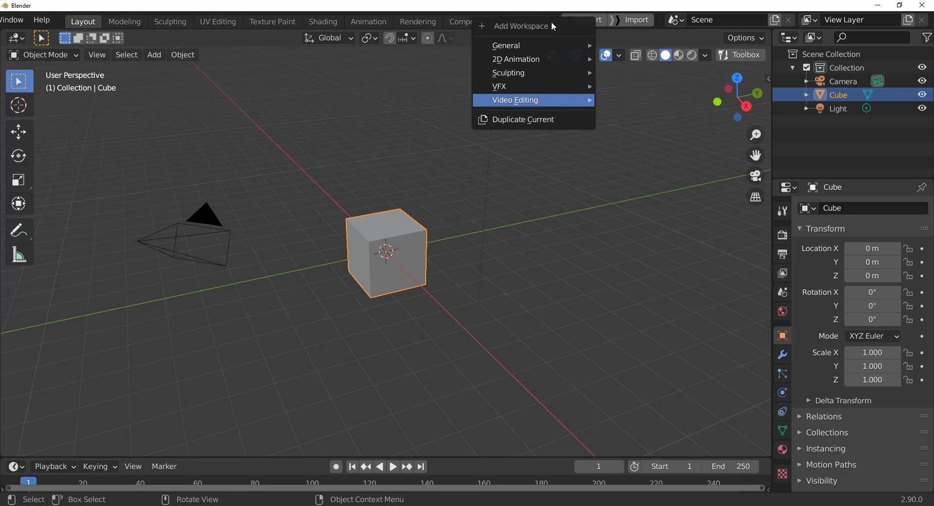
{"action": "mouse_move", "coordinate": [554, 104]}
{"action": "left_click", "coordinate": [641, 113]}
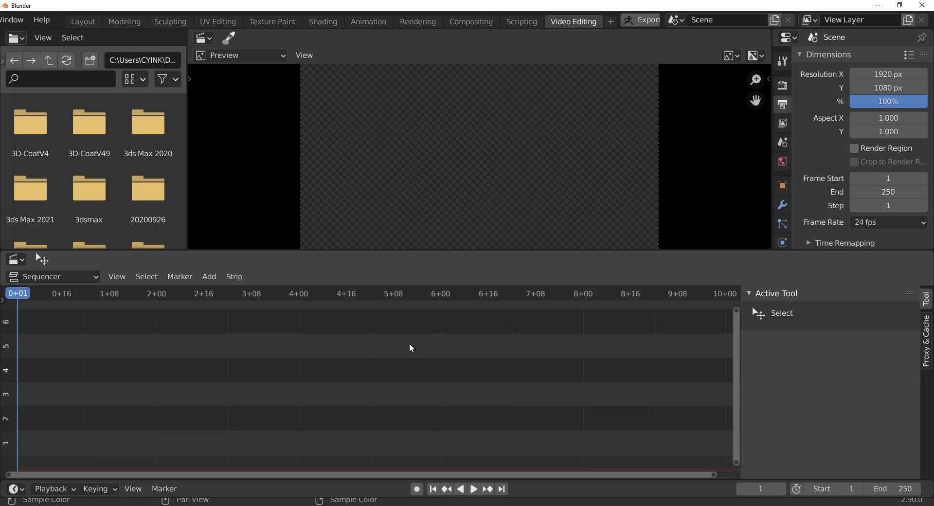
Add a Text strip, centre it in the timeline view, and increase its text Size.
{"action": "left_click", "coordinate": [209, 276]}
{"action": "left_click", "coordinate": [225, 399]}
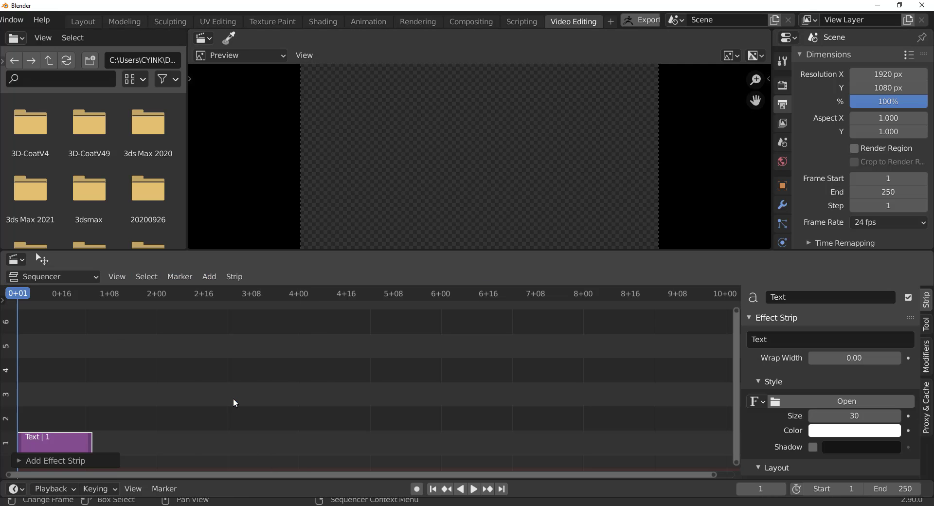
{"action": "scroll", "coordinate": [91, 430], "scroll_direction": "up", "scroll_amount": 2}
{"action": "middle_click_drag", "start_coordinate": [129, 417], "coordinate": [460, 391]}
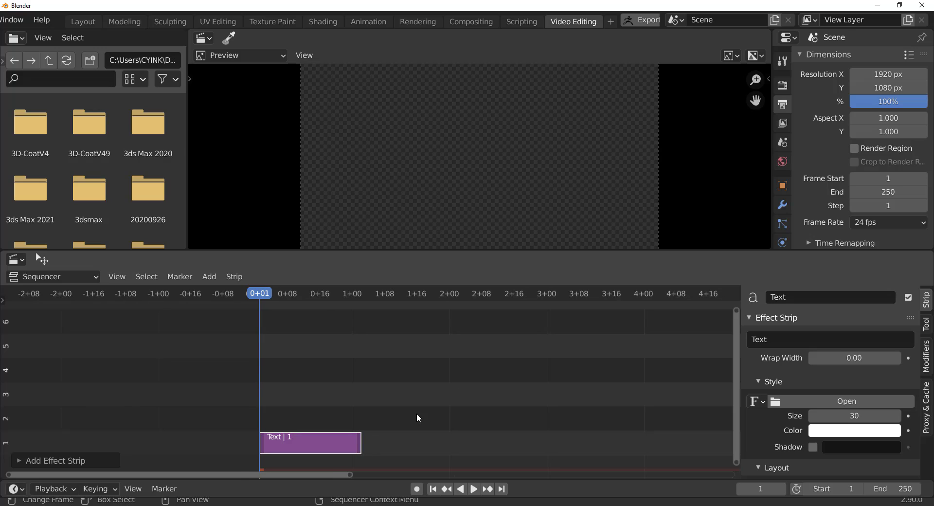
{"action": "scroll", "coordinate": [416, 418], "scroll_direction": "up", "scroll_amount": 2}
{"action": "middle_click_drag", "start_coordinate": [395, 405], "coordinate": [340, 402]}
{"action": "left_click_drag", "start_coordinate": [843, 412], "coordinate": [876, 413]}
{"action": "scroll", "coordinate": [788, 435], "scroll_direction": "down", "scroll_amount": 3}
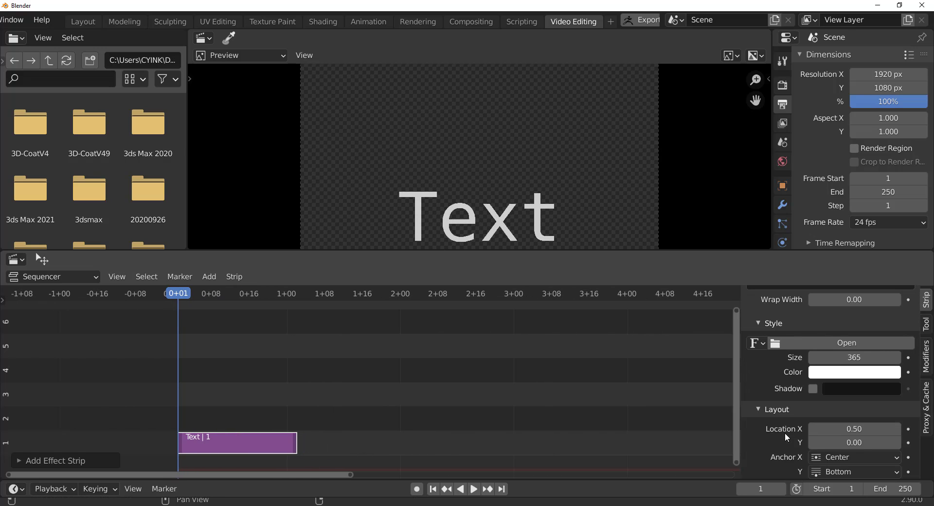
Turn on the title's Shadow and widen the Box Margin.
{"action": "left_click", "coordinate": [813, 388]}
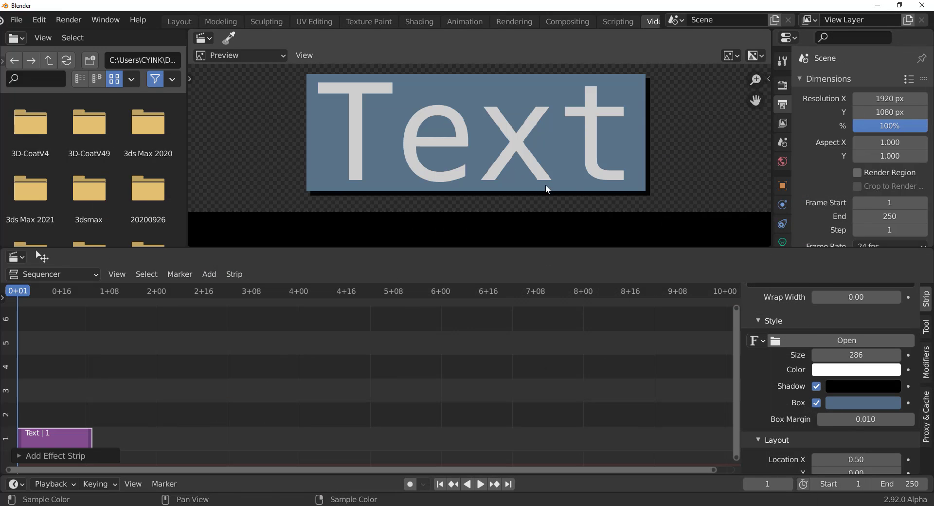
{"action": "scroll", "coordinate": [556, 179], "scroll_direction": "down", "scroll_amount": 5}
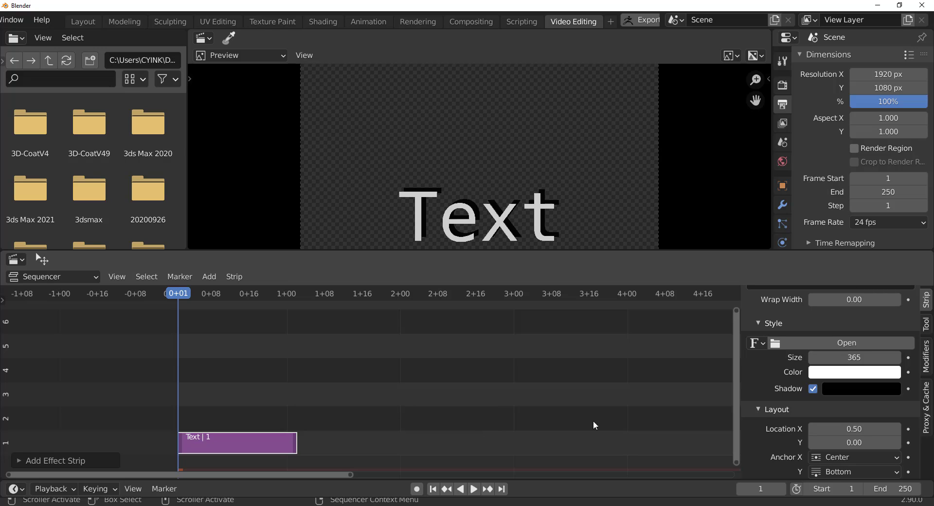
{"action": "scroll", "coordinate": [795, 386], "scroll_direction": "down", "scroll_amount": 3}
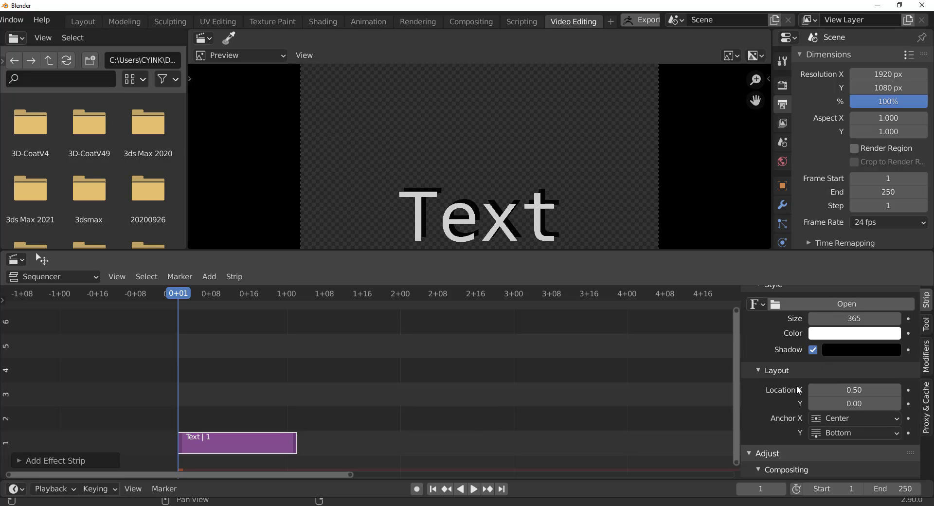
{"action": "scroll", "coordinate": [793, 386], "scroll_direction": "up", "scroll_amount": 2}
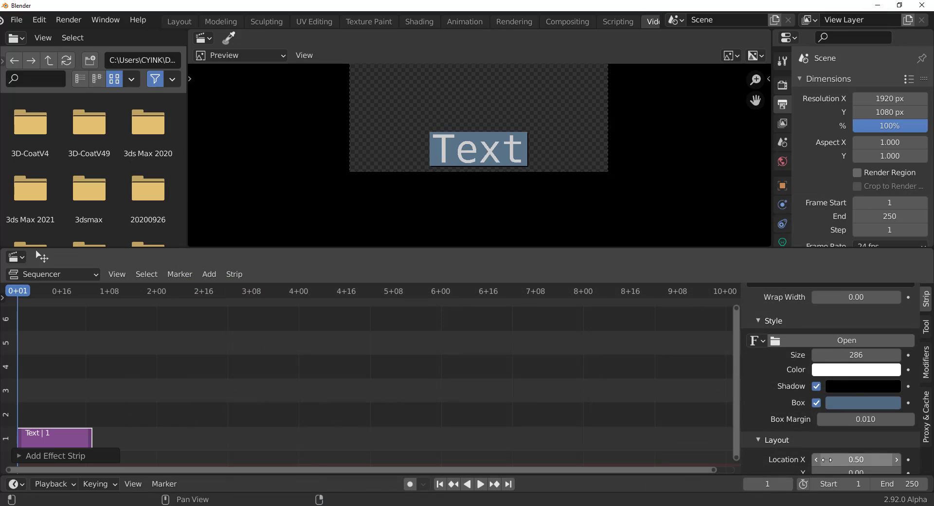
{"action": "mouse_move", "coordinate": [865, 419]}
{"action": "left_mouse_down"}
{"action": "mouse_move", "coordinate": [895, 419]}
{"action": "mouse_move", "coordinate": [866, 419]}
{"action": "left_mouse_up"}
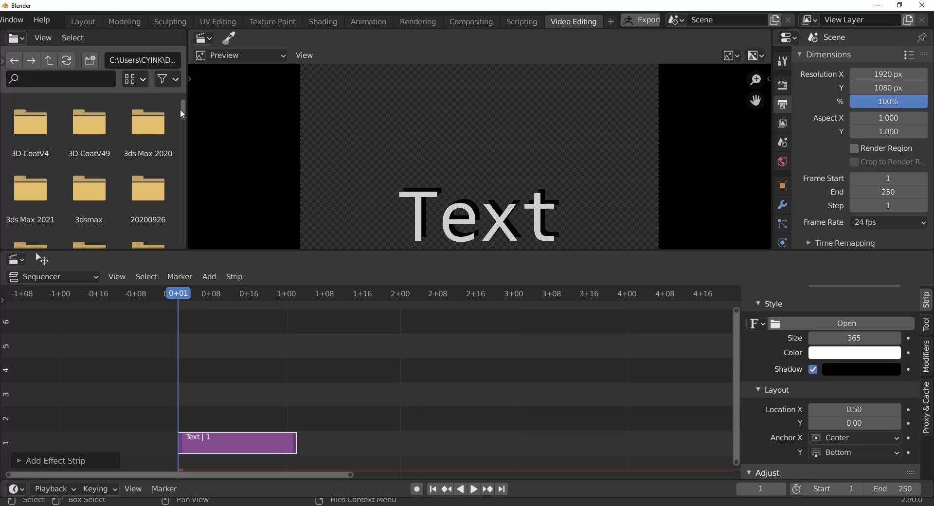
Place untitled_iris_color.png as a strip on channel 2 and move the playhead to frame 8.
{"action": "scroll", "coordinate": [180, 145], "scroll_direction": "down", "scroll_amount": 5}
{"action": "left_click_drag", "start_coordinate": [180, 145], "coordinate": [176, 244]}
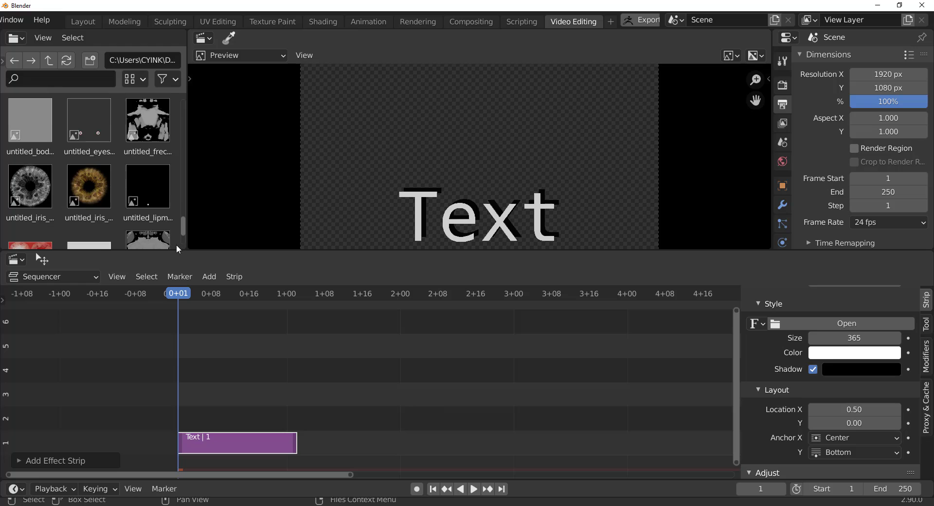
{"action": "left_click_drag", "start_coordinate": [85, 202], "coordinate": [229, 416]}
{"action": "scroll", "coordinate": [503, 159], "scroll_direction": "down", "scroll_amount": 3}
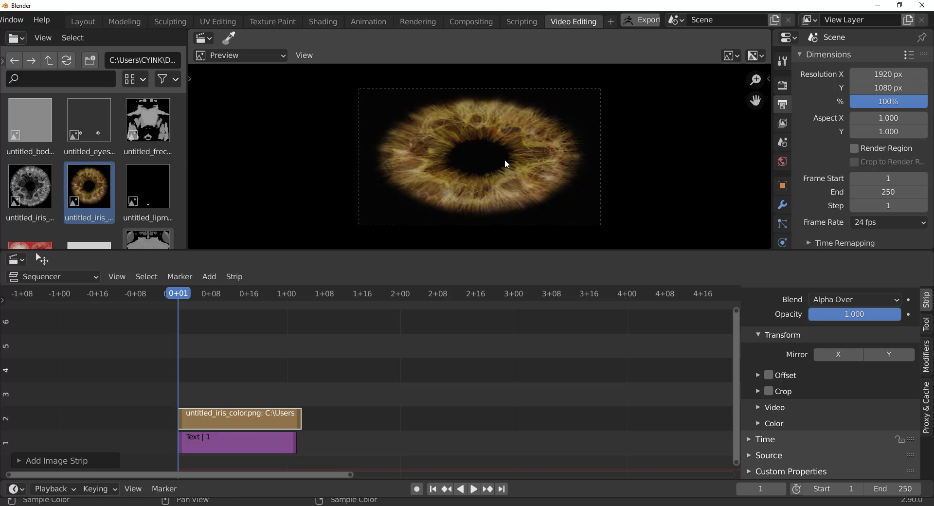
{"action": "scroll", "coordinate": [253, 331], "scroll_direction": "up", "scroll_amount": 3}
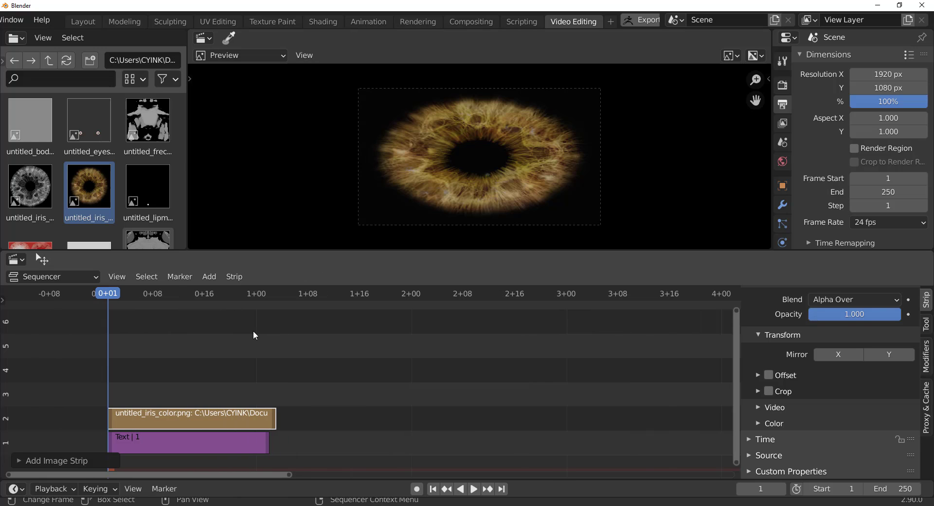
{"action": "left_click_drag", "start_coordinate": [121, 294], "coordinate": [153, 293]}
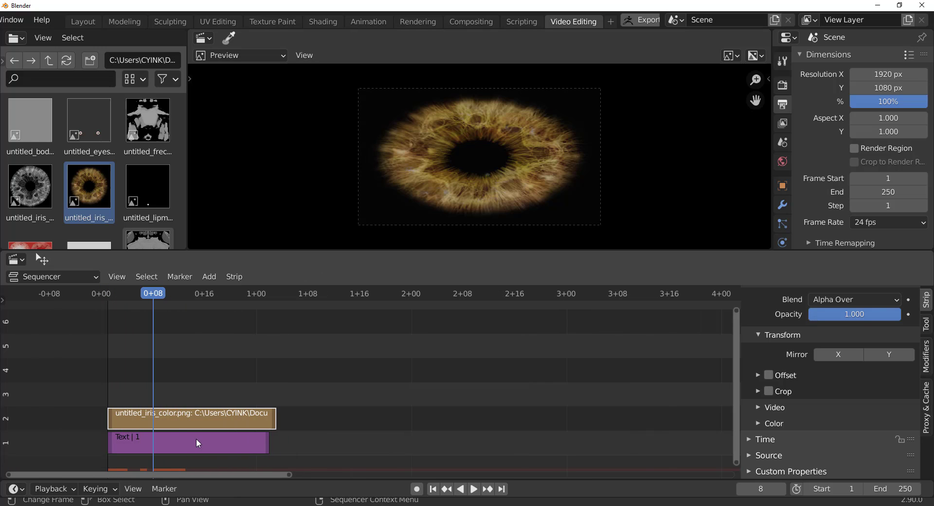
{"action": "scroll", "coordinate": [856, 387], "scroll_direction": "up", "scroll_amount": 2}
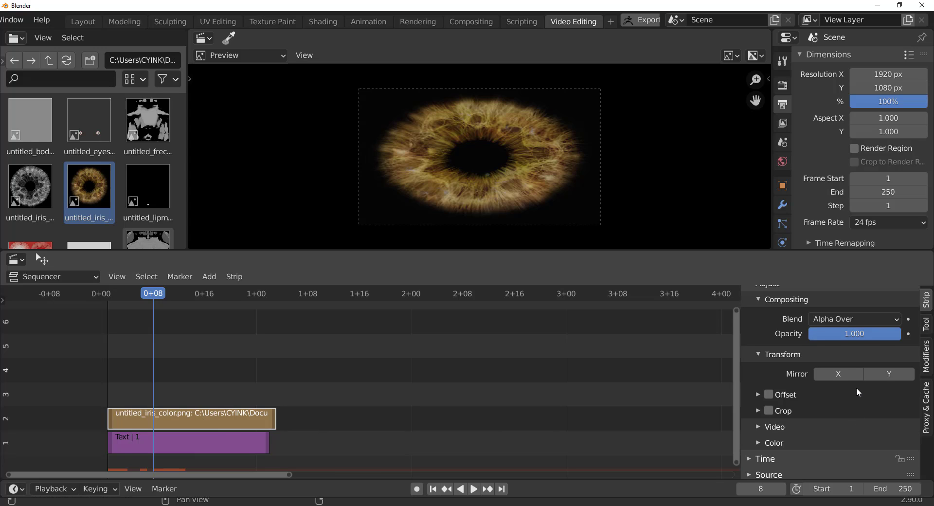
{"action": "scroll", "coordinate": [856, 387], "scroll_direction": "down", "scroll_amount": 2}
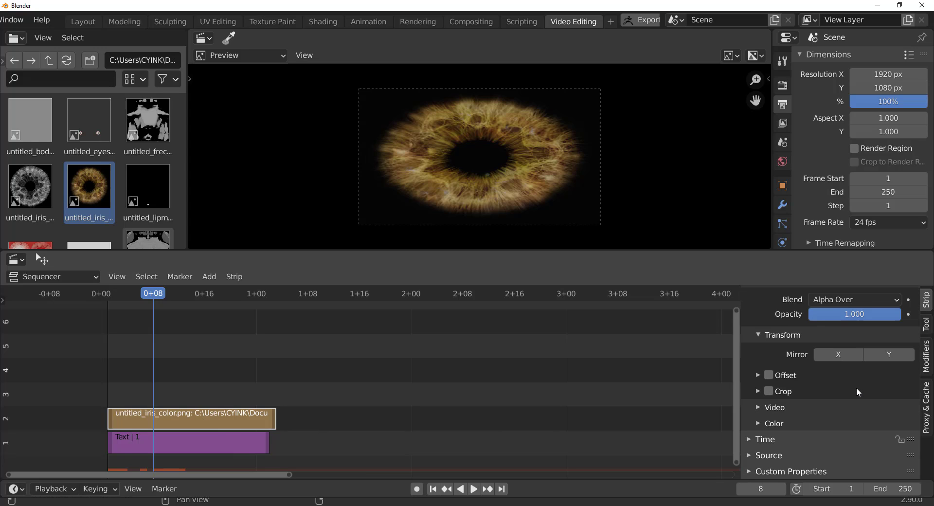
Try a 112 px Offset on the iris strip, turn it off, then crop 458 px from the left.
{"action": "left_click", "coordinate": [758, 376]}
{"action": "left_click", "coordinate": [769, 375]}
{"action": "left_click_drag", "start_coordinate": [854, 394], "coordinate": [929, 395]}
{"action": "left_click", "coordinate": [769, 375]}
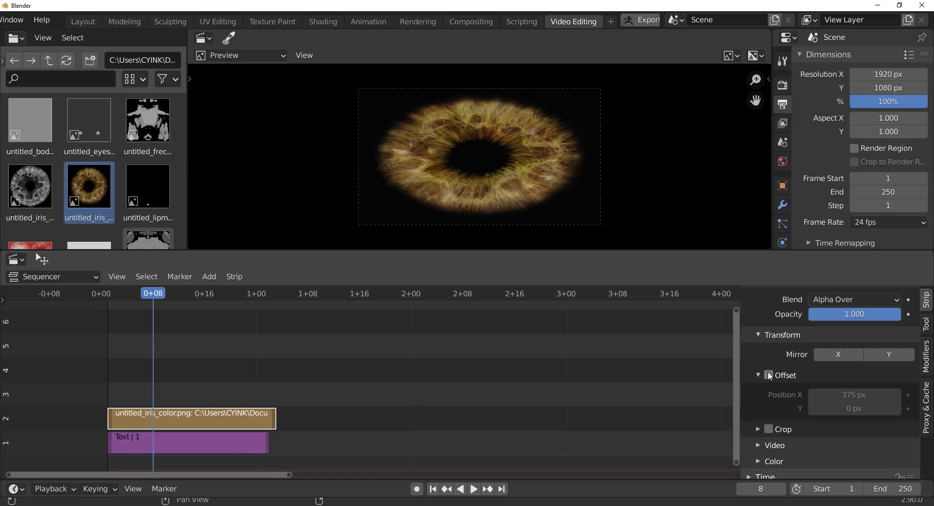
{"action": "left_click", "coordinate": [758, 430]}
{"action": "left_click", "coordinate": [769, 429]}
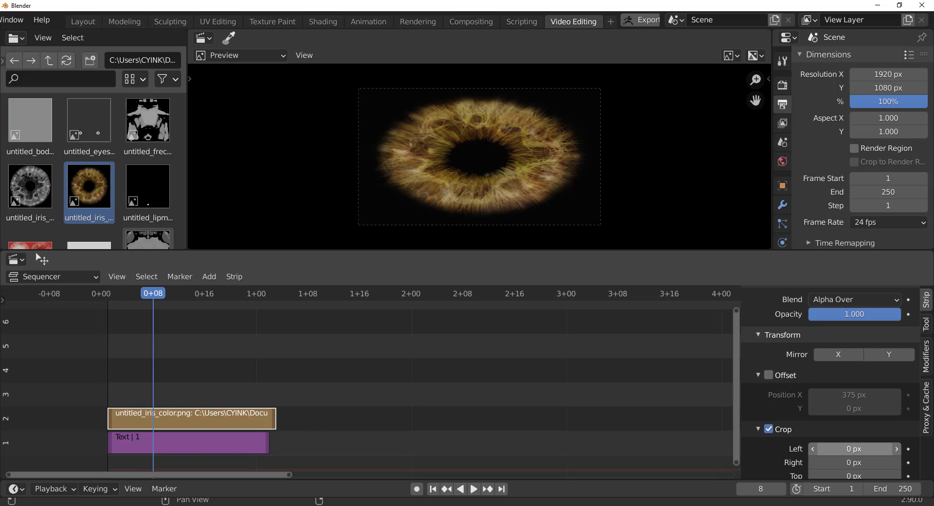
{"action": "left_click_drag", "start_coordinate": [819, 449], "coordinate": [866, 462]}
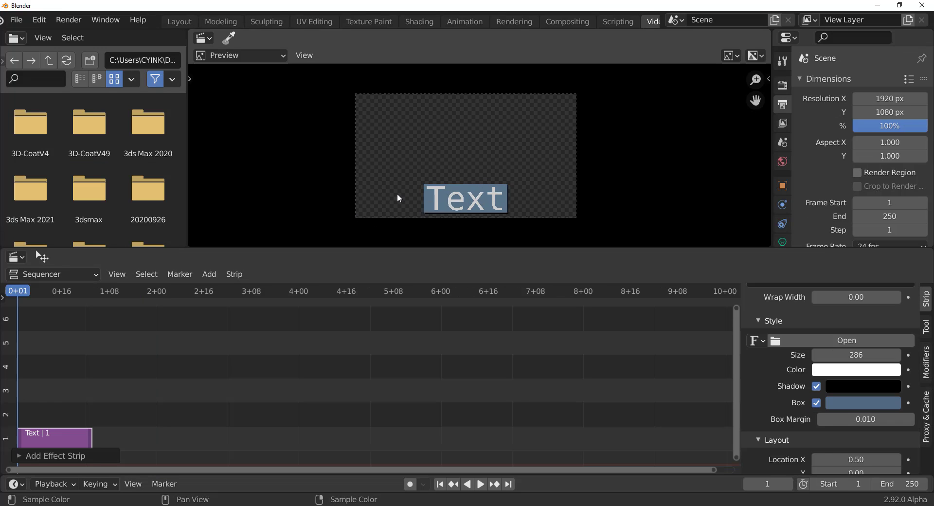
Slide the Text strip up to channel 3, select the iris strip and play the sequence.
{"action": "scroll", "coordinate": [49, 195], "scroll_direction": "down", "scroll_amount": 15}
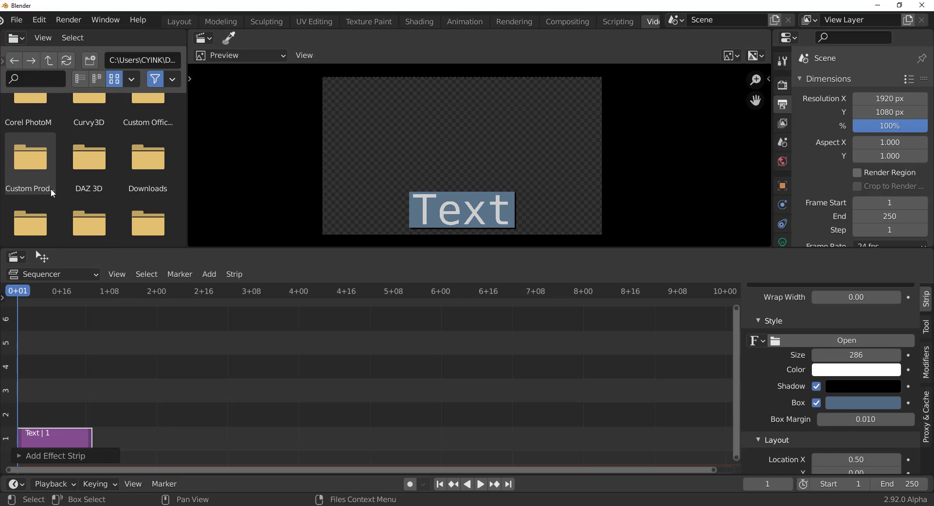
{"action": "scroll", "coordinate": [52, 192], "scroll_direction": "down", "scroll_amount": 20}
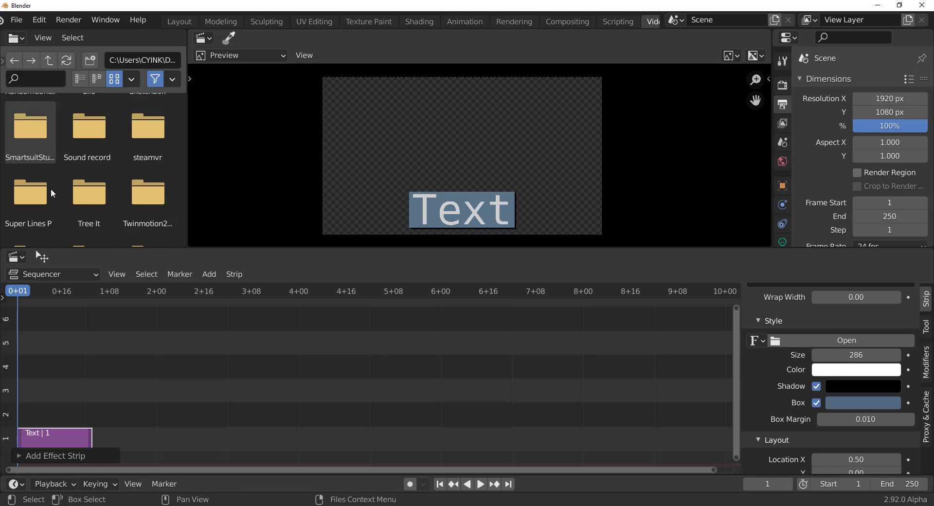
{"action": "scroll", "coordinate": [55, 193], "scroll_direction": "down", "scroll_amount": 5}
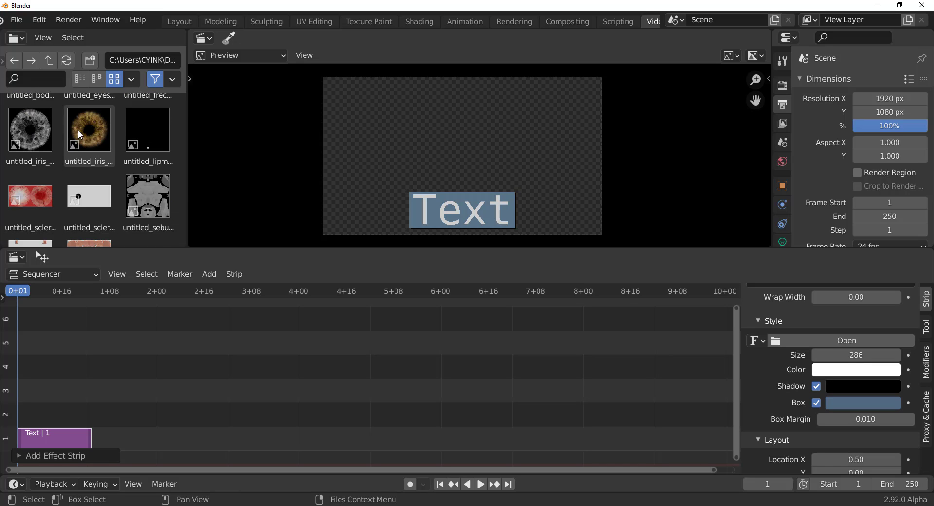
{"action": "left_click_drag", "start_coordinate": [89, 129], "coordinate": [52, 409]}
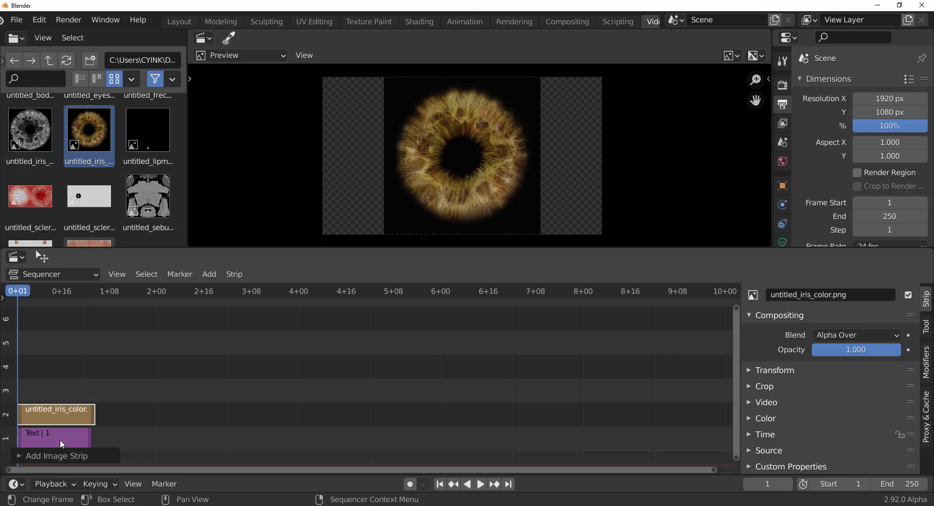
{"action": "left_click_drag", "start_coordinate": [60, 443], "coordinate": [174, 401]}
{"action": "left_click", "coordinate": [68, 420]}
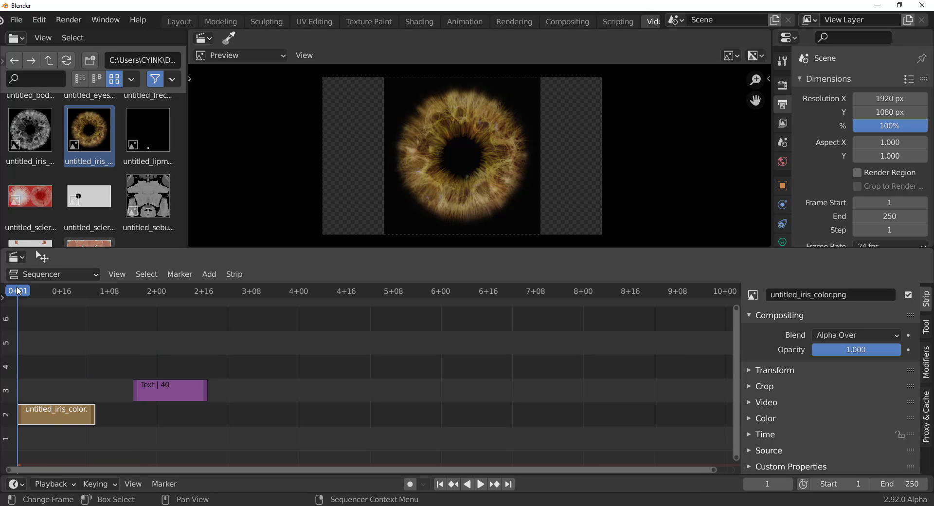
{"action": "key", "text": "space"}
{"action": "key", "text": "space"}
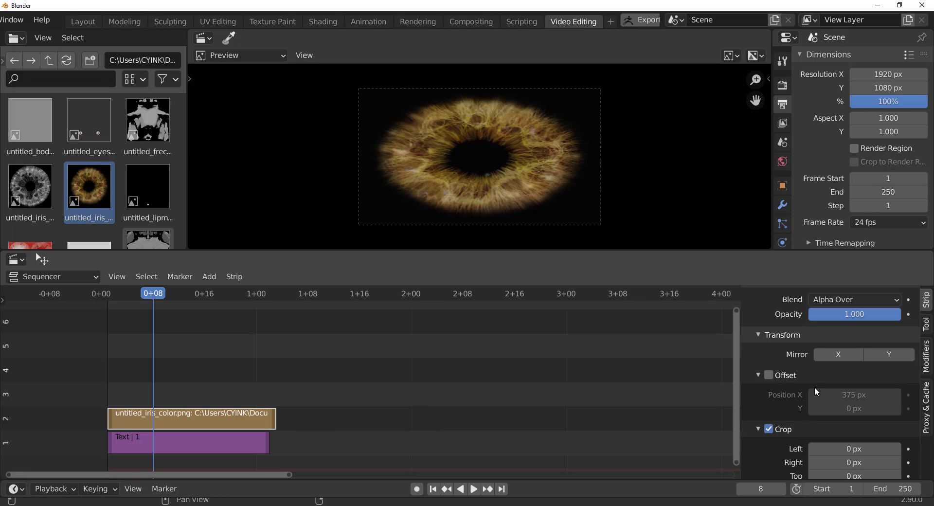
Shift the iris image right to Position X 184 px in the strip's Transform settings.
{"action": "scroll", "coordinate": [793, 469], "scroll_direction": "down", "scroll_amount": 3}
{"action": "scroll", "coordinate": [793, 468], "scroll_direction": "up", "scroll_amount": 5}
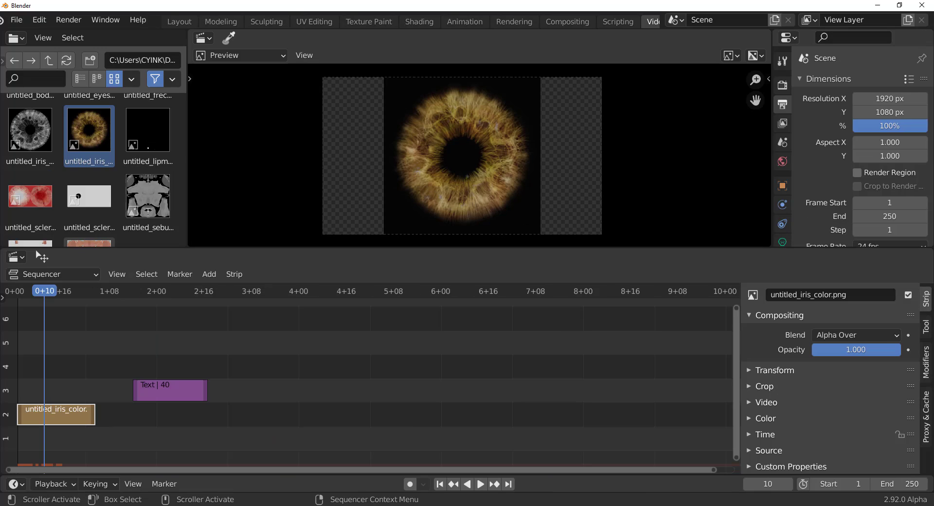
{"action": "left_click", "coordinate": [756, 374]}
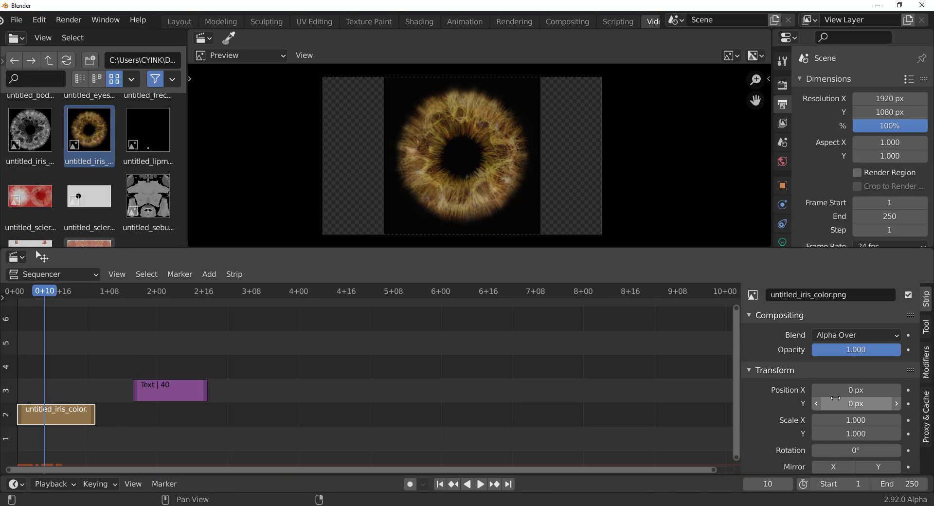
{"action": "left_click_drag", "start_coordinate": [856, 390], "coordinate": [900, 392]}
{"action": "scroll", "coordinate": [781, 416], "scroll_direction": "down", "scroll_amount": 3}
{"action": "scroll", "coordinate": [781, 416], "scroll_direction": "down", "scroll_amount": 1}
{"action": "scroll", "coordinate": [863, 380], "scroll_direction": "up", "scroll_amount": 2}
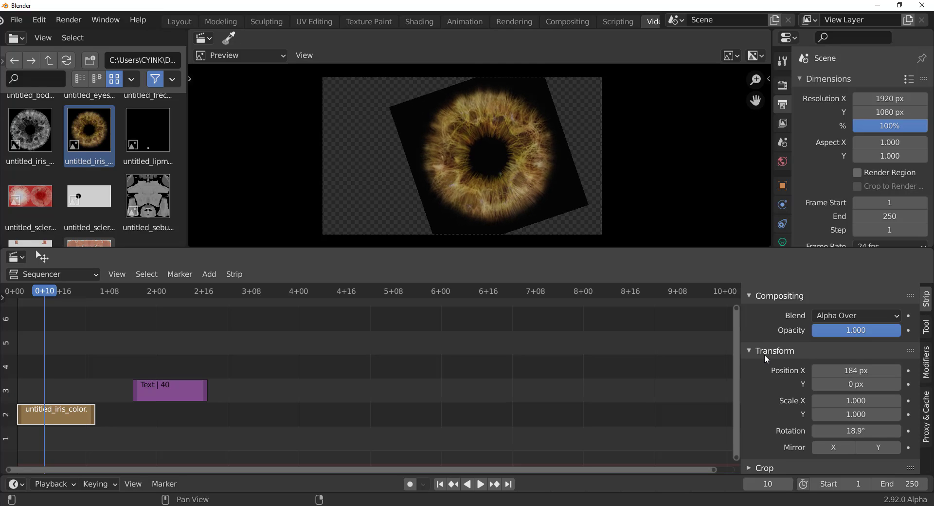
{"action": "scroll", "coordinate": [863, 380], "scroll_direction": "down", "scroll_amount": 2}
Test stretching and mirroring the iris image, revert them, then slide the Text strip to frame 10.
{"action": "left_click_drag", "start_coordinate": [856, 361], "coordinate": [890, 361]}
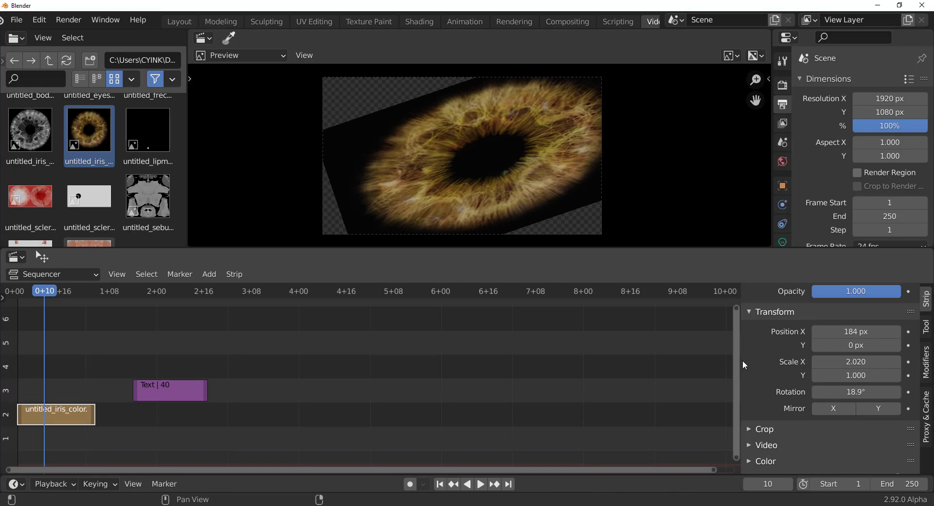
{"action": "key", "text": "ctrl+z"}
{"action": "left_click", "coordinate": [833, 410]}
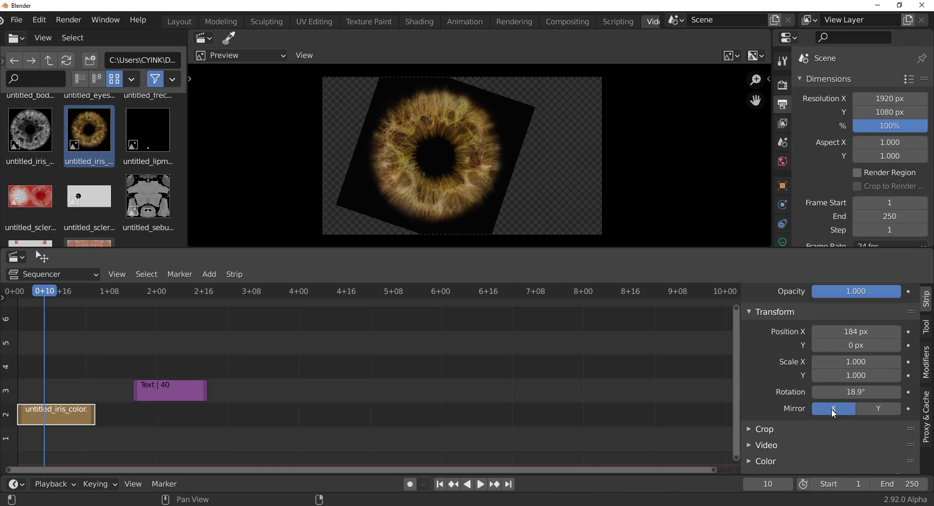
{"action": "left_click", "coordinate": [876, 411]}
{"action": "left_click", "coordinate": [839, 412]}
{"action": "left_click", "coordinate": [880, 411]}
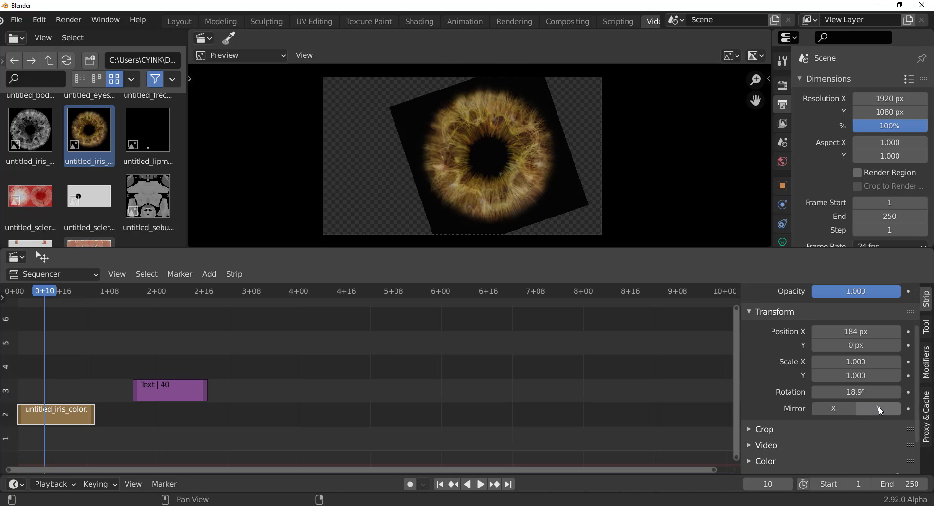
{"action": "left_click", "coordinate": [164, 397]}
{"action": "left_click_drag", "start_coordinate": [164, 397], "coordinate": [75, 397]}
{"action": "scroll", "coordinate": [785, 404], "scroll_direction": "down", "scroll_amount": 10}
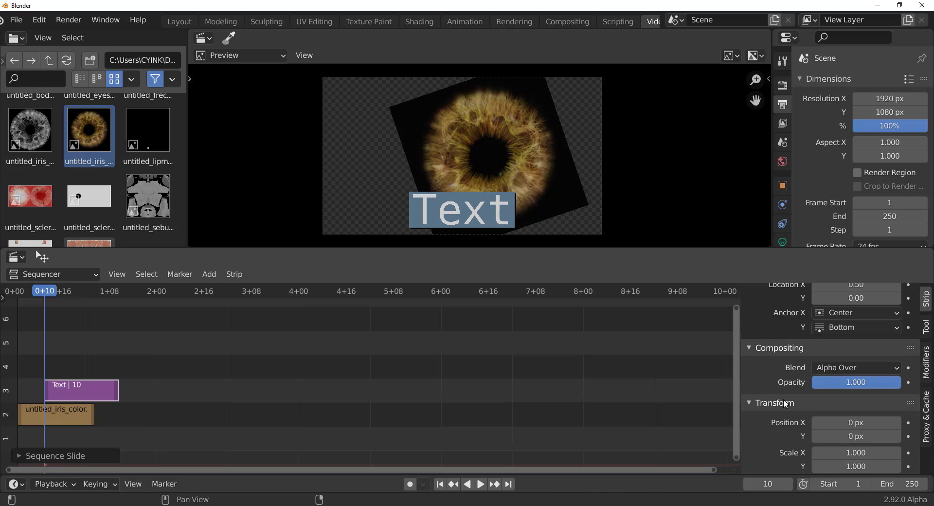
{"action": "left_click", "coordinate": [776, 429]}
{"action": "scroll", "coordinate": [776, 429], "scroll_direction": "down", "scroll_amount": 2}
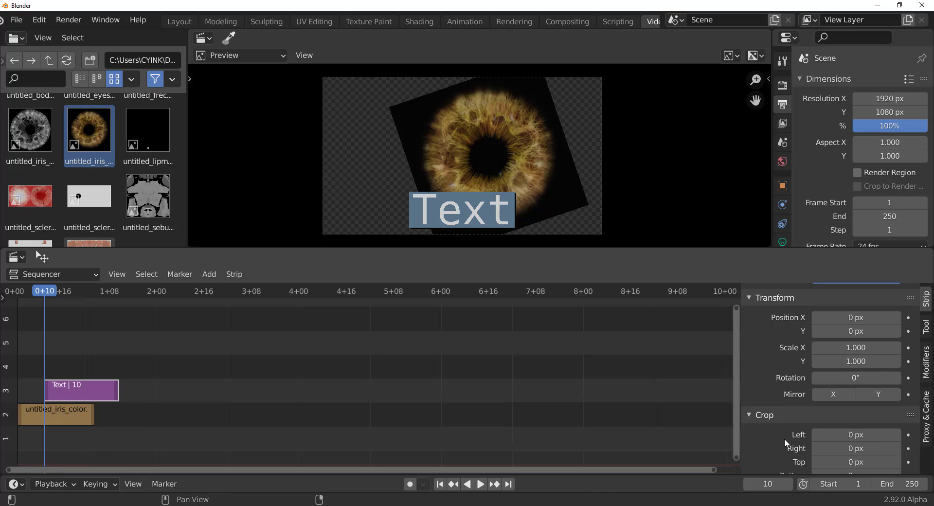
{"action": "scroll", "coordinate": [779, 433], "scroll_direction": "down", "scroll_amount": 2}
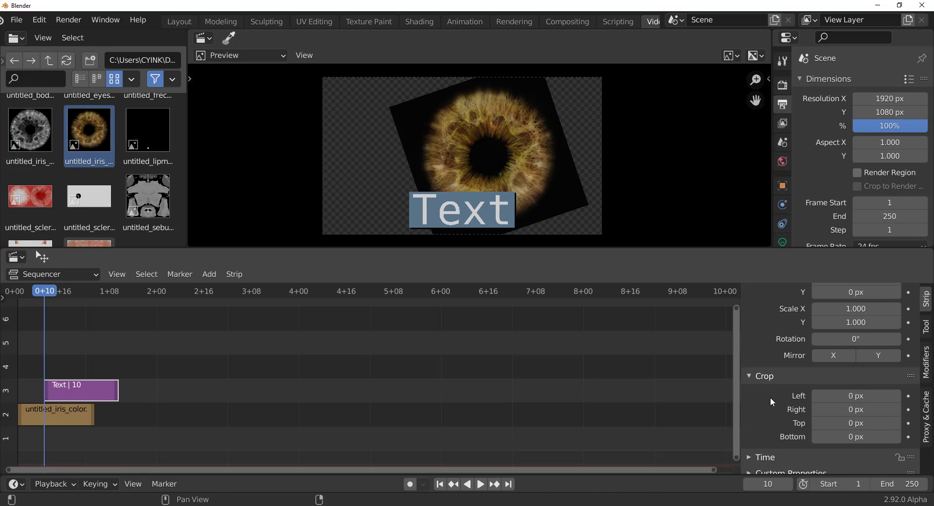
{"action": "left_click", "coordinate": [749, 377]}
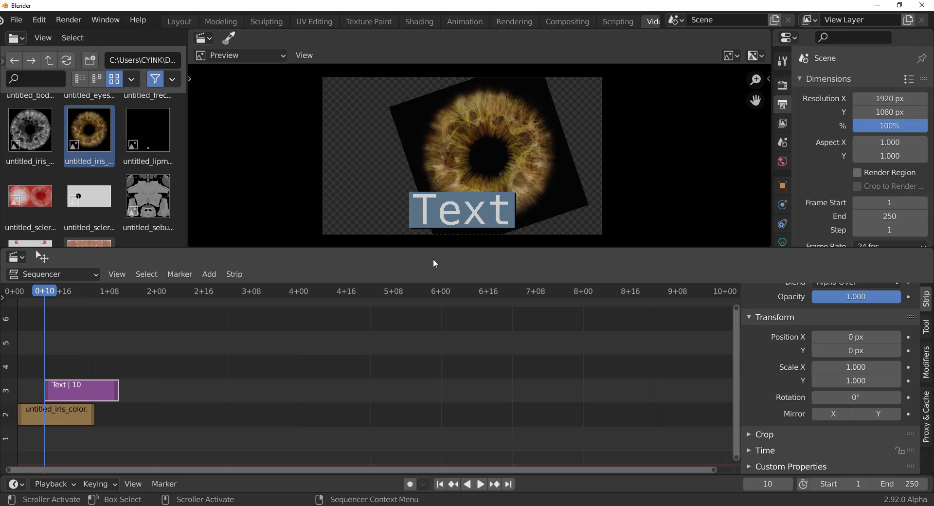
{"action": "scroll", "coordinate": [86, 184], "scroll_direction": "down", "scroll_amount": 3}
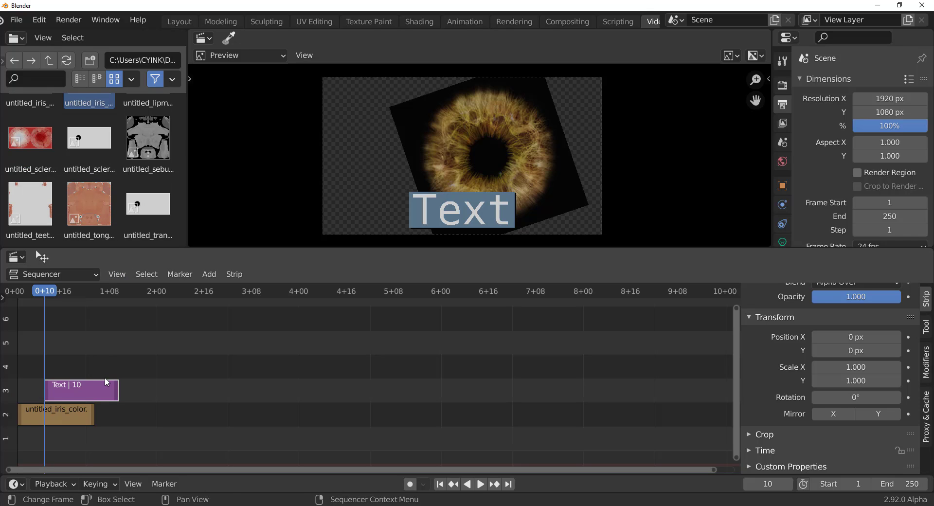
Move the Text strip to frame 56 and place the untitled_sclera_color.png strip at the start of channel 3.
{"action": "left_click_drag", "start_coordinate": [107, 382], "coordinate": [243, 383]}
{"action": "left_click_drag", "start_coordinate": [30, 140], "coordinate": [64, 393]}
{"action": "left_click_drag", "start_coordinate": [95, 432], "coordinate": [72, 393]}
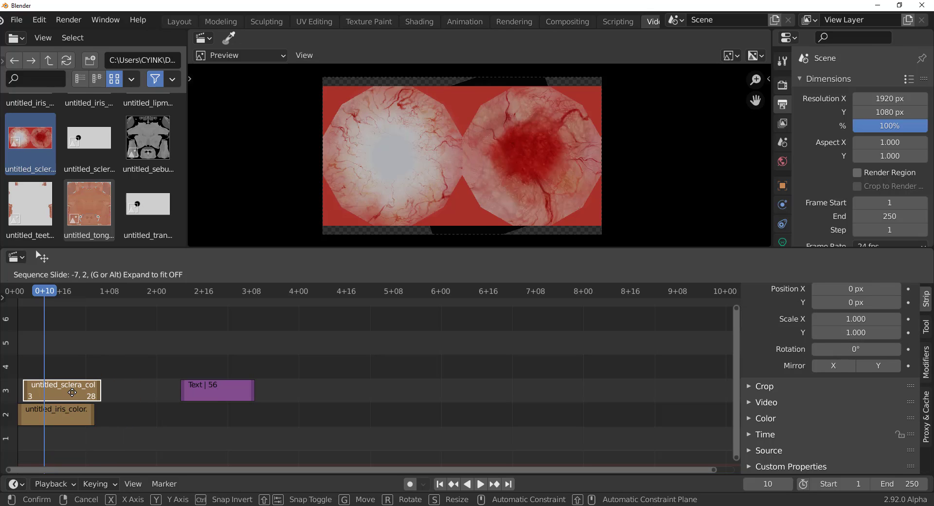
{"action": "left_click", "coordinate": [69, 393]}
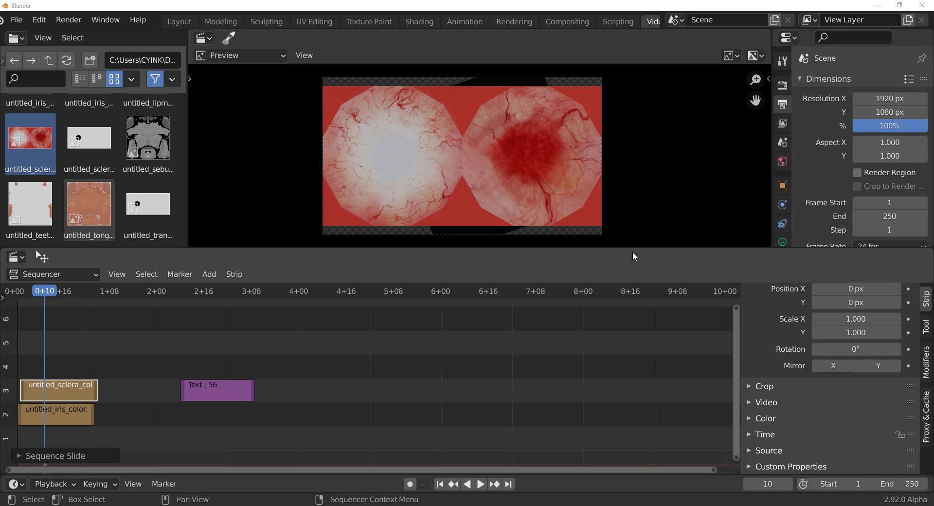
In the Layout workspace, add a Grease Pencil Stroke object and zoom in on it.
{"action": "left_click", "coordinate": [185, 22]}
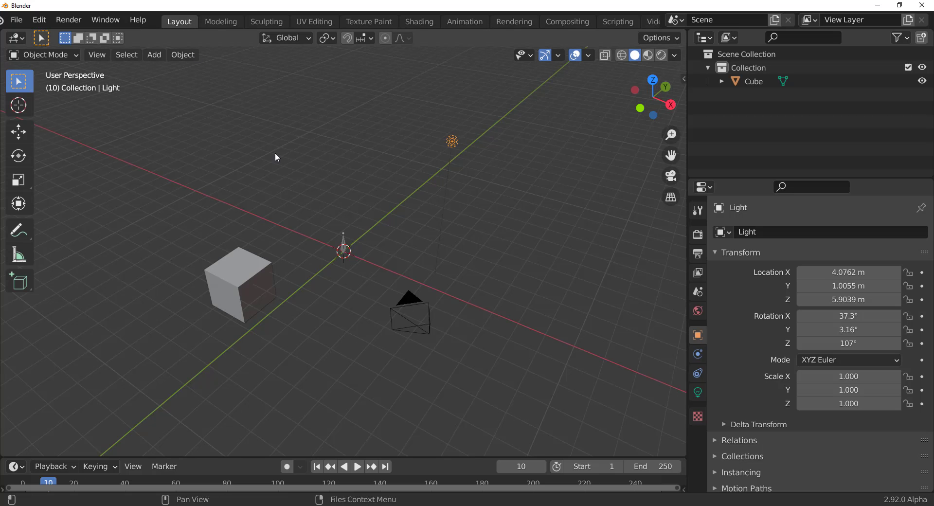
{"action": "middle_click_drag", "start_coordinate": [275, 156], "coordinate": [128, 213]}
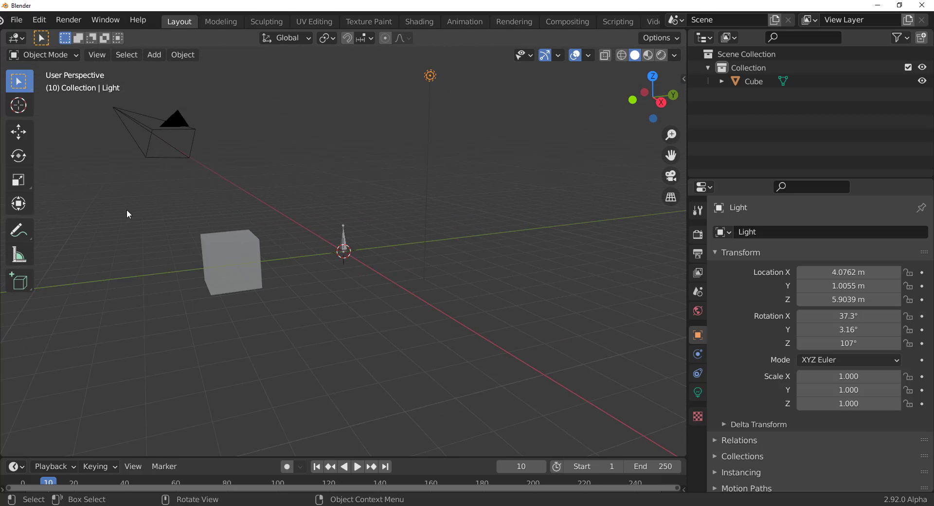
{"action": "key", "text": "shift+a"}
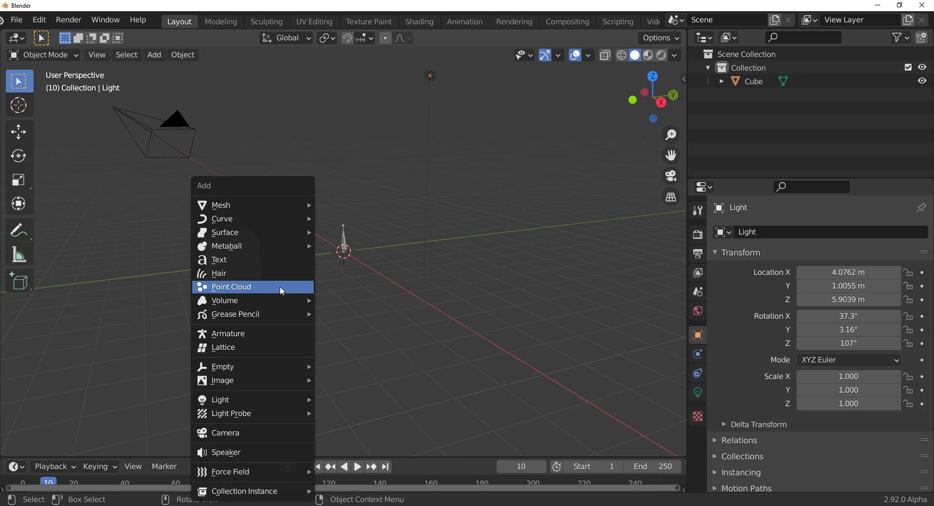
{"action": "mouse_move", "coordinate": [286, 374]}
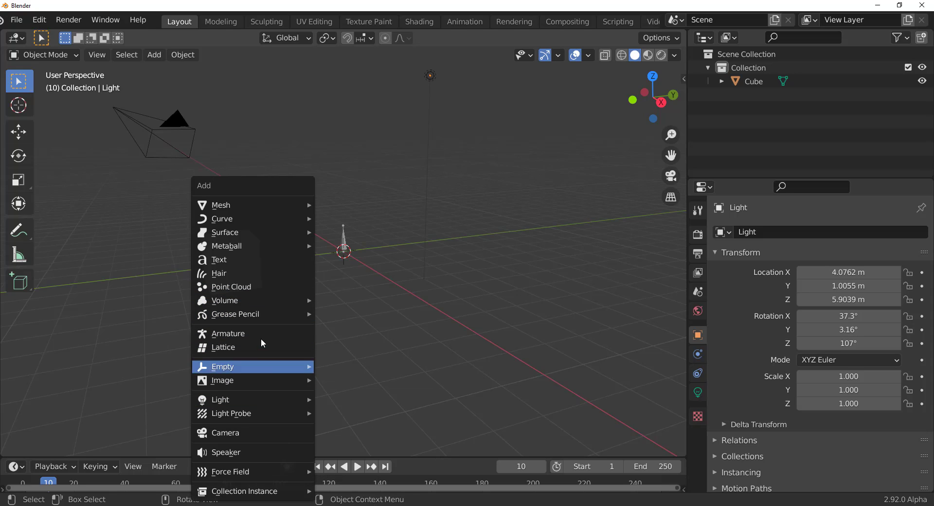
{"action": "mouse_move", "coordinate": [262, 314]}
{"action": "left_click", "coordinate": [389, 328]}
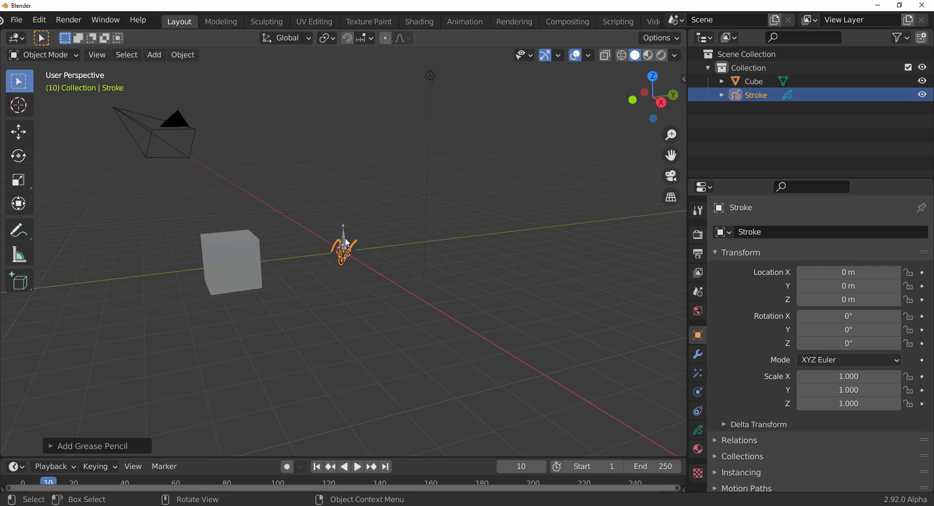
{"action": "mouse_move", "coordinate": [389, 328]}
{"action": "middle_mouse_down"}
{"action": "mouse_move", "coordinate": [327, 218]}
{"action": "mouse_move", "coordinate": [277, 245]}
{"action": "middle_mouse_up"}
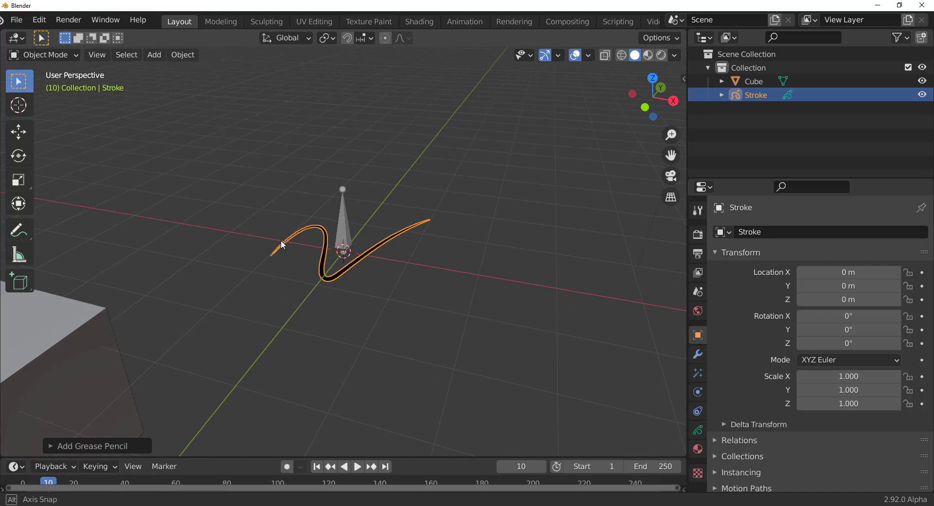
Switch the stroke into Draw mode and browse the Draw > Clean Up commands.
{"action": "left_click", "coordinate": [37, 59]}
{"action": "left_click", "coordinate": [39, 118]}
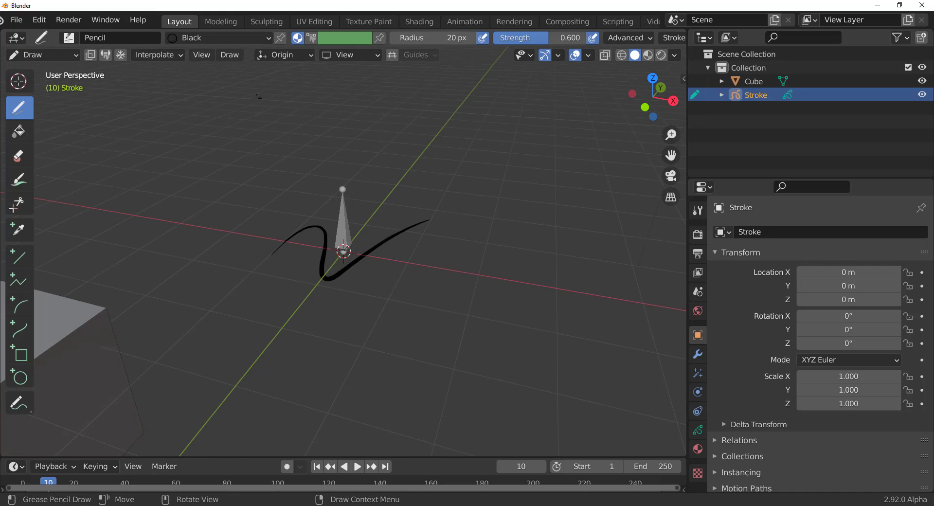
{"action": "left_click", "coordinate": [61, 58]}
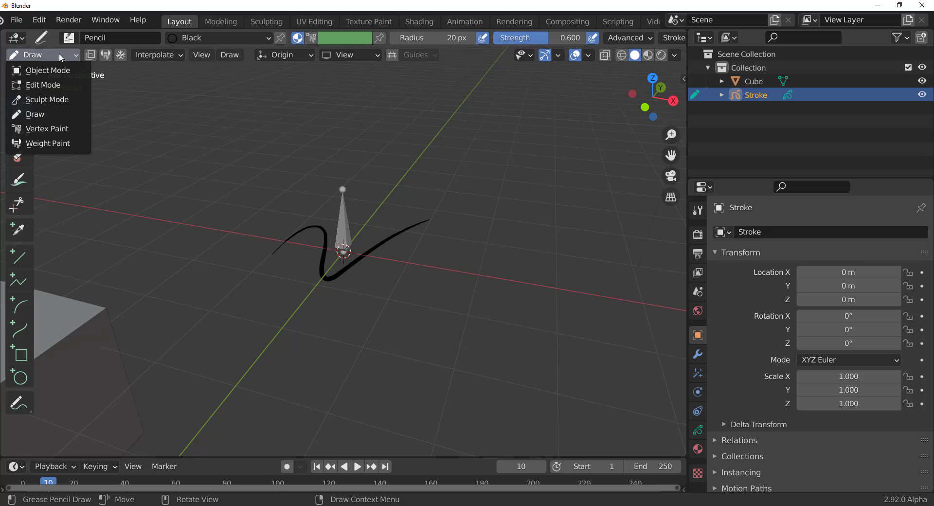
{"action": "left_click", "coordinate": [229, 55]}
{"action": "mouse_move", "coordinate": [259, 137]}
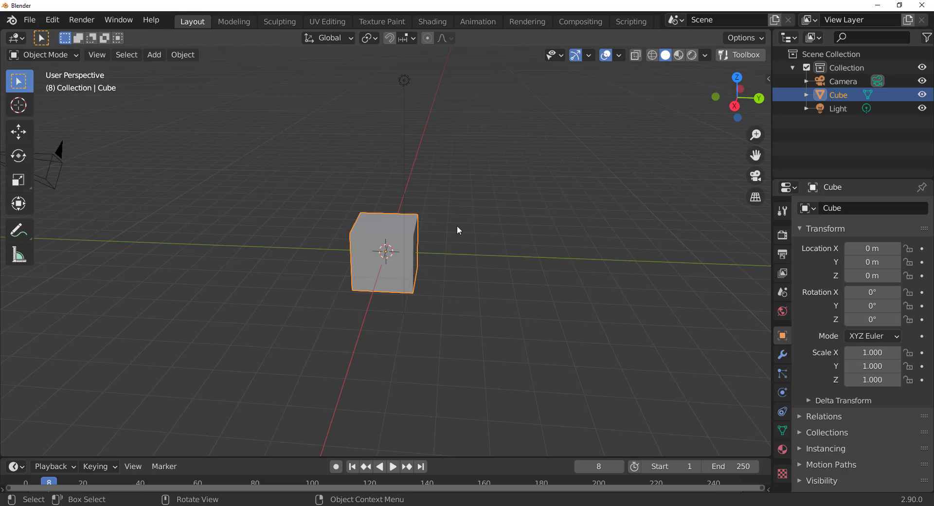
Orbit and zoom around the default cube, then enlarge the timeline upward to half the window.
{"action": "scroll", "coordinate": [457, 226], "scroll_direction": "up", "scroll_amount": 3}
{"action": "middle_click_drag", "start_coordinate": [468, 242], "coordinate": [387, 243]}
{"action": "scroll", "coordinate": [405, 290], "scroll_direction": "up", "scroll_amount": 2}
{"action": "scroll", "coordinate": [405, 290], "scroll_direction": "down", "scroll_amount": 2}
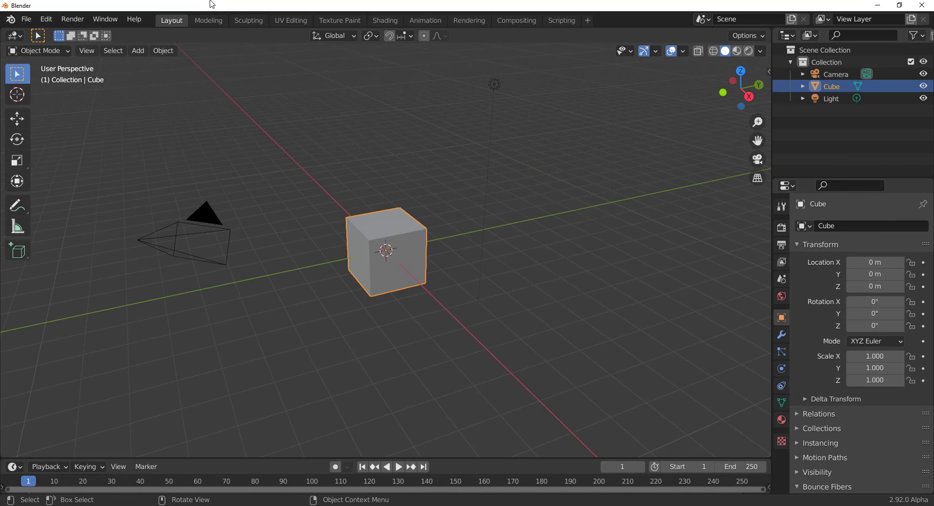
{"action": "left_click_drag", "start_coordinate": [67, 457], "coordinate": [65, 323]}
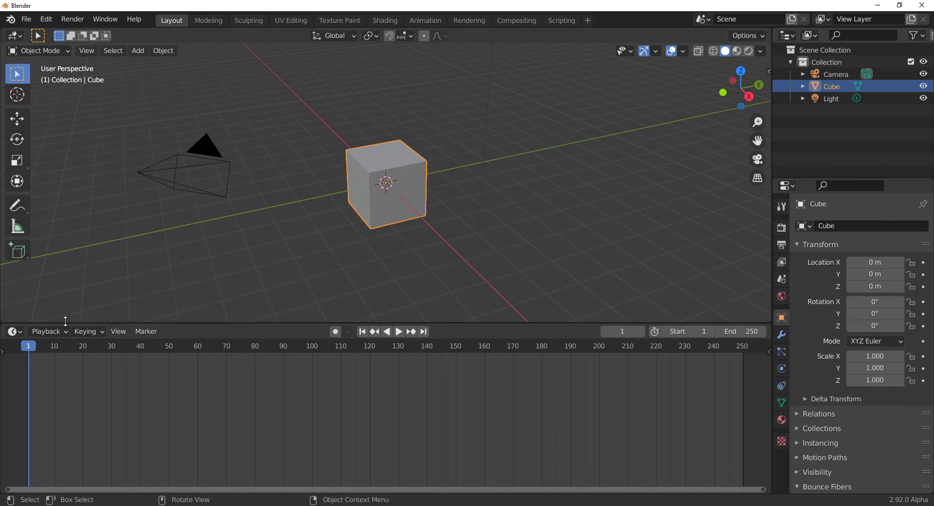
Make the timeline area a node editor and confirm New Geometry Nodes in Experimental preferences.
{"action": "left_click", "coordinate": [15, 331]}
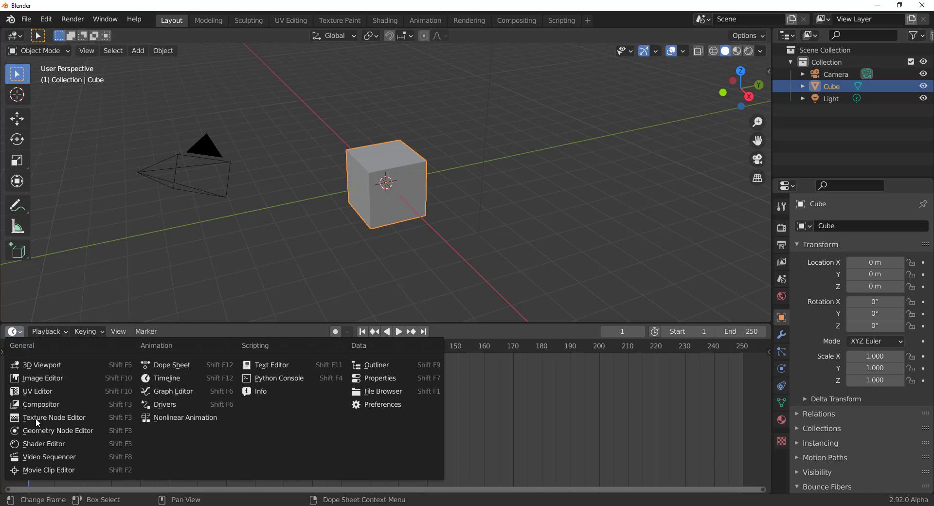
{"action": "left_click", "coordinate": [55, 441]}
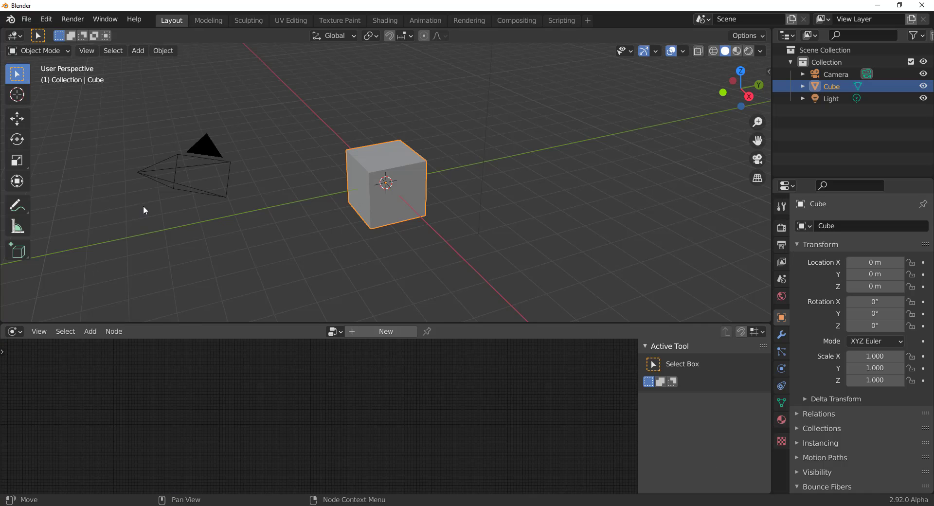
{"action": "left_click", "coordinate": [46, 20]}
{"action": "left_click", "coordinate": [82, 206]}
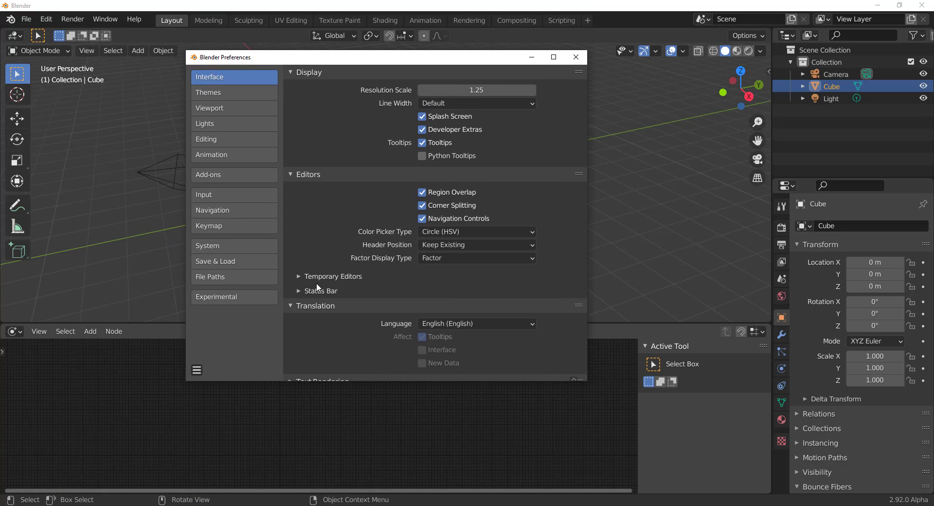
{"action": "left_click", "coordinate": [230, 298]}
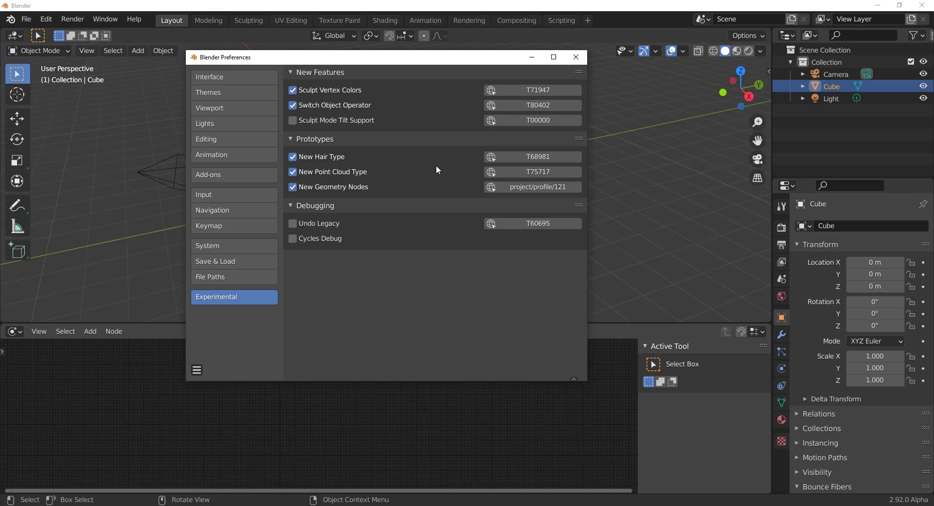
{"action": "left_click", "coordinate": [574, 58]}
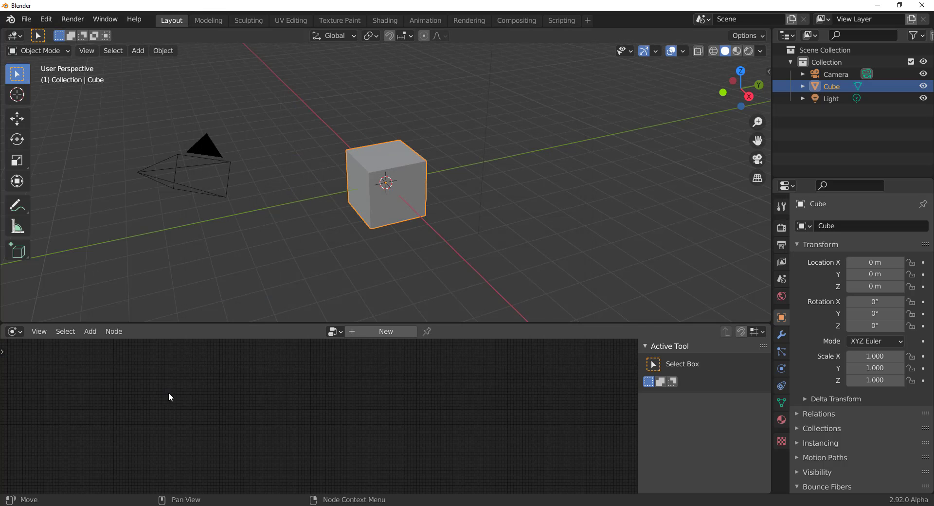
Add a Nodes modifier to the cube and load Geometry Node Group into the node editor.
{"action": "left_click", "coordinate": [781, 402]}
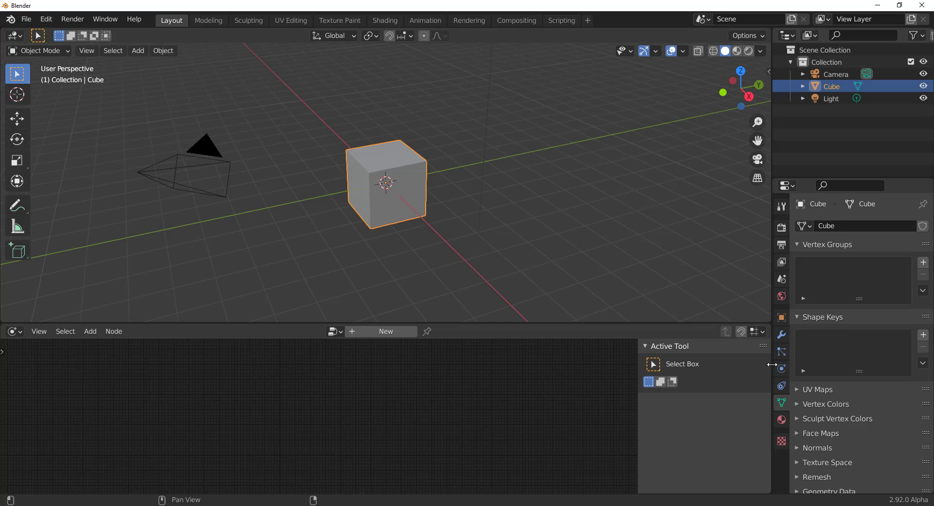
{"action": "left_click_drag", "start_coordinate": [772, 363], "coordinate": [651, 364]}
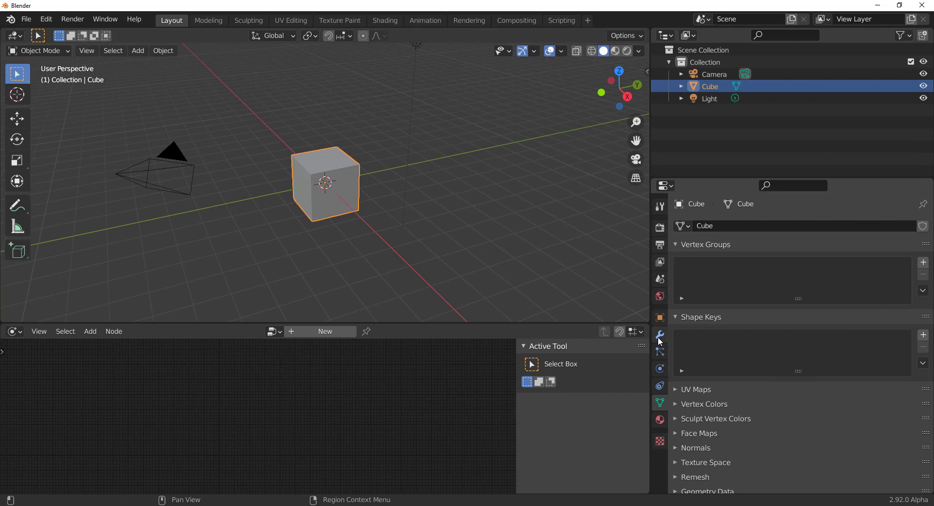
{"action": "left_click", "coordinate": [659, 335]}
{"action": "left_click", "coordinate": [778, 226]}
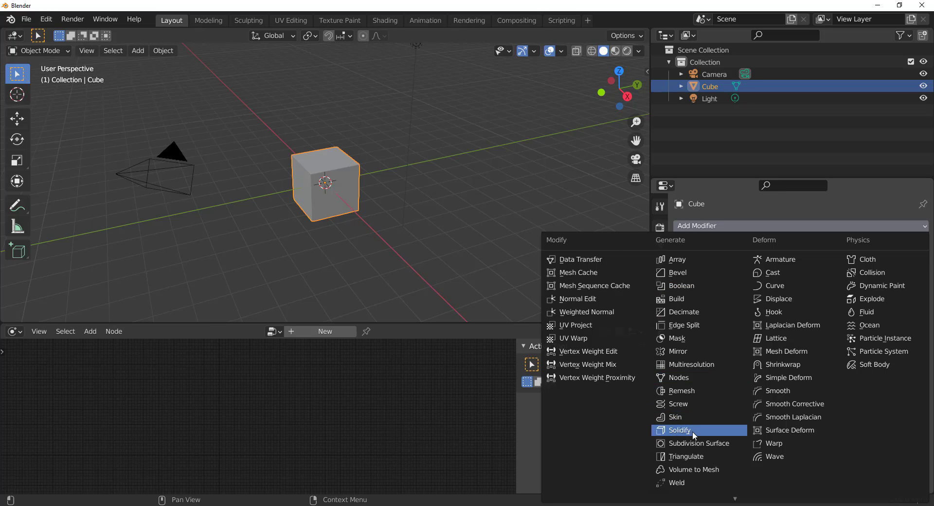
{"action": "left_click", "coordinate": [686, 377]}
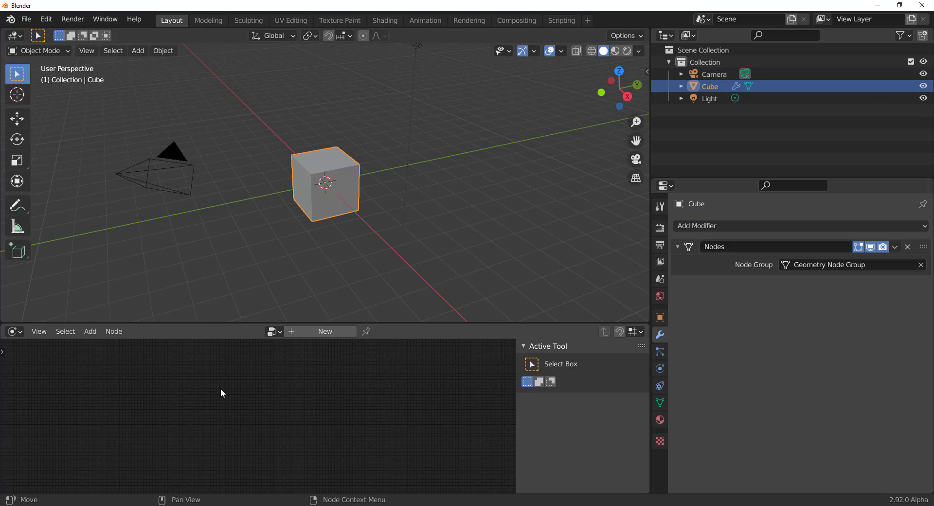
{"action": "left_click", "coordinate": [274, 331]}
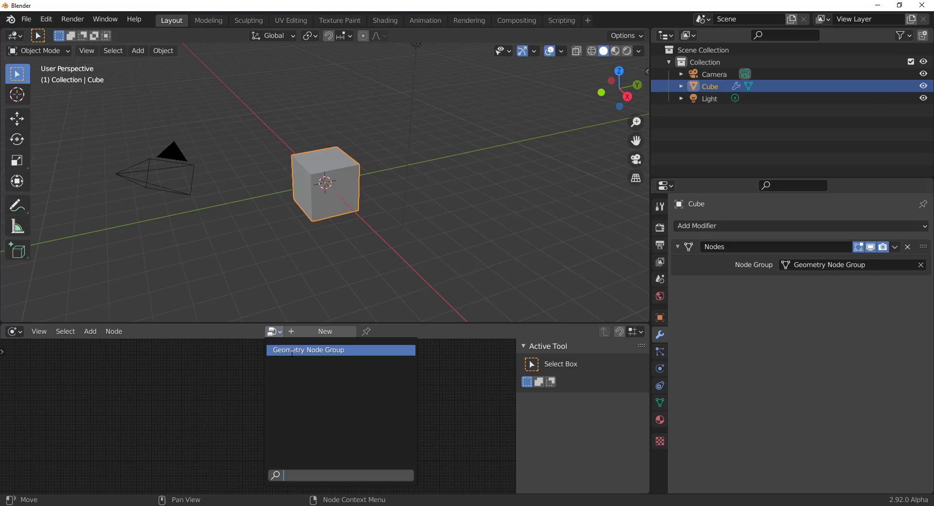
{"action": "left_click", "coordinate": [291, 350]}
{"action": "scroll", "coordinate": [274, 419], "scroll_direction": "up", "scroll_amount": 5}
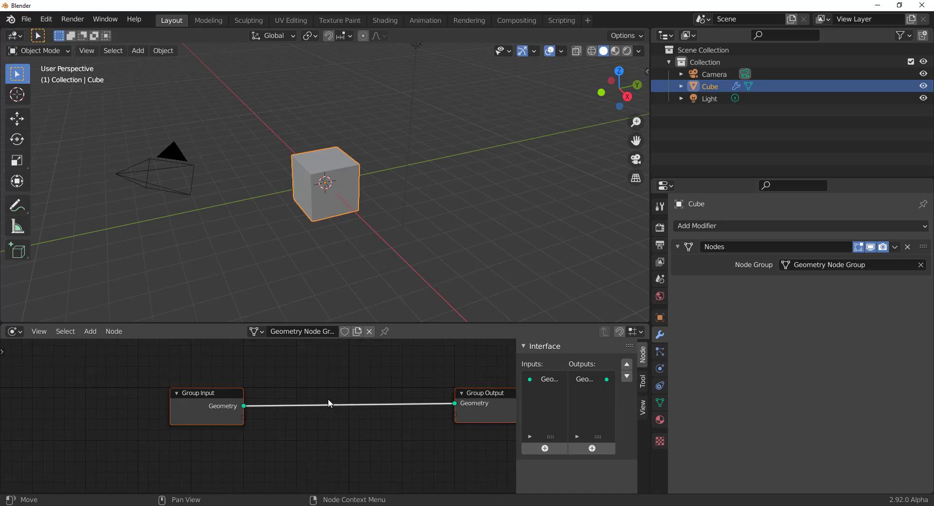
Duplicate the Transform node and place the copy below the original.
{"action": "left_click", "coordinate": [209, 390]}
{"action": "key", "text": "shift+a"}
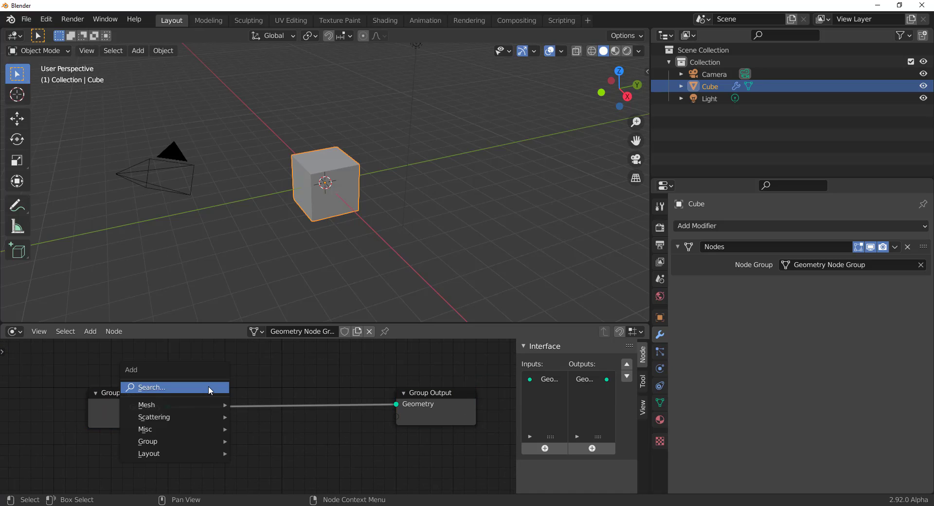
{"action": "left_click", "coordinate": [209, 390]}
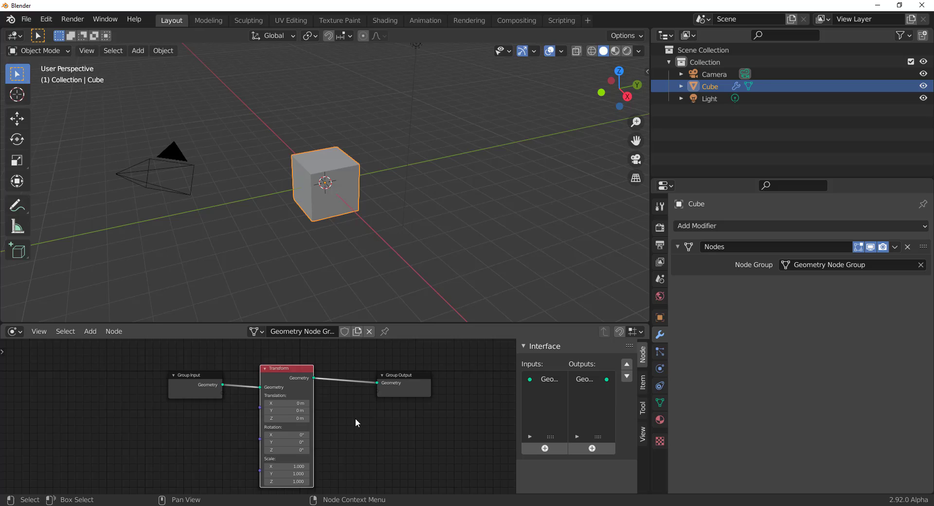
{"action": "scroll", "coordinate": [354, 417], "scroll_direction": "up", "scroll_amount": 4}
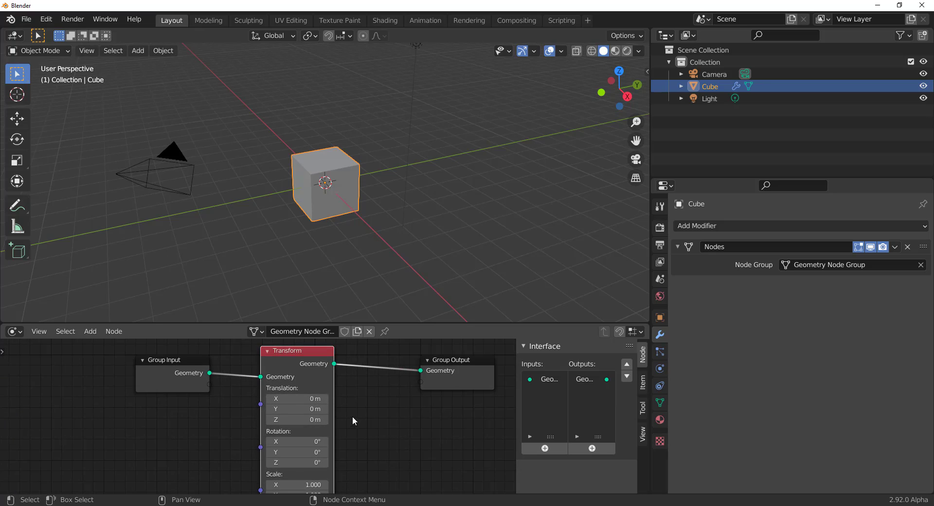
{"action": "scroll", "coordinate": [374, 426], "scroll_direction": "down", "scroll_amount": 5}
{"action": "middle_click_drag", "start_coordinate": [391, 441], "coordinate": [352, 417]}
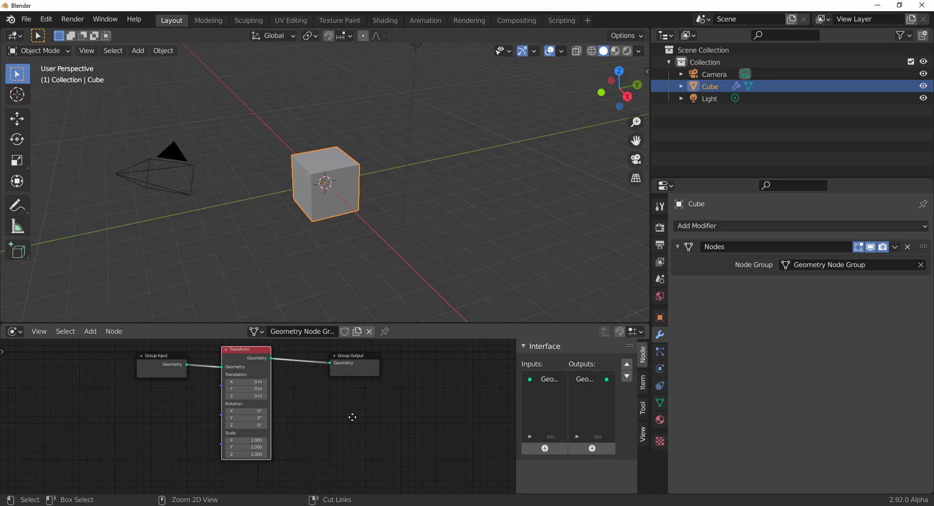
{"action": "key", "text": "shift+d"}
{"action": "left_click", "coordinate": [159, 441]}
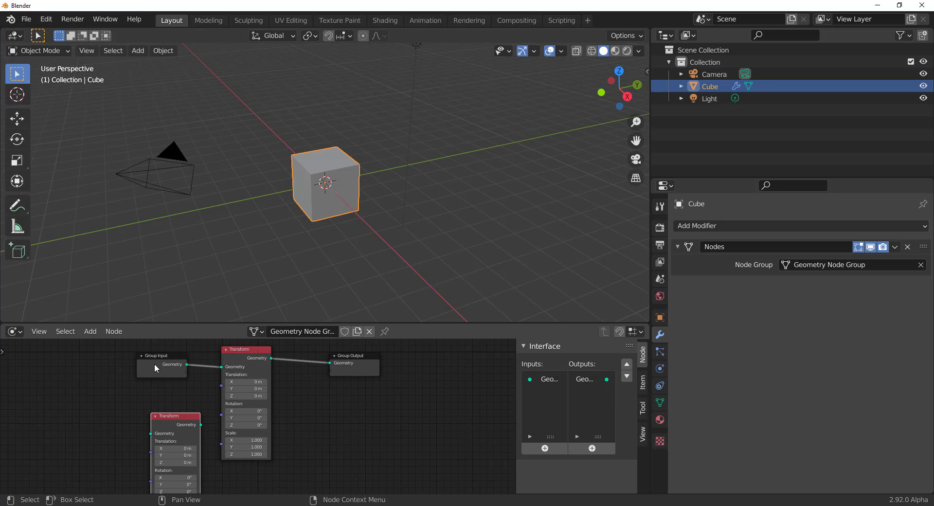
{"action": "left_click_drag", "start_coordinate": [153, 363], "coordinate": [63, 371]}
{"action": "left_click_drag", "start_coordinate": [194, 419], "coordinate": [217, 445]}
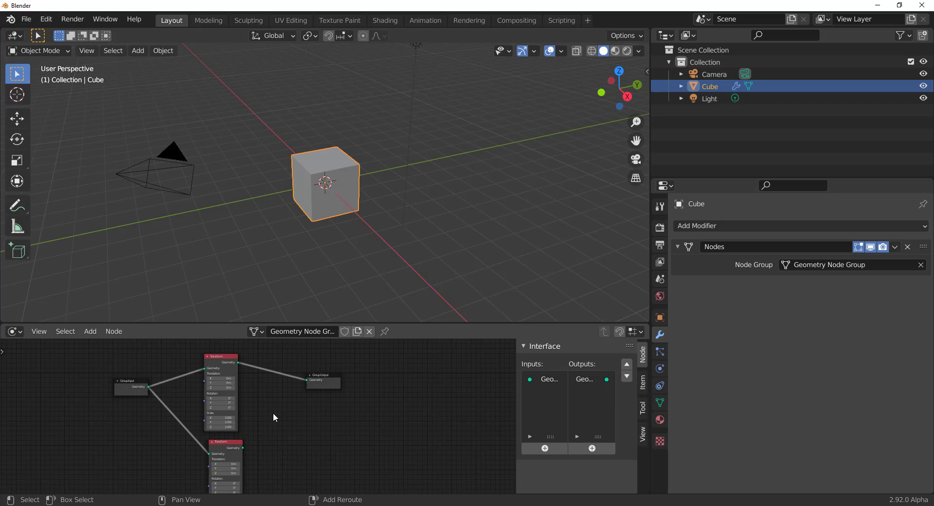
Add a Boolean Intersect node fed by both Transforms into Geometry A and B.
{"action": "key", "text": "shift+a"}
{"action": "left_click", "coordinate": [273, 413]}
{"action": "type", "text": "b"}
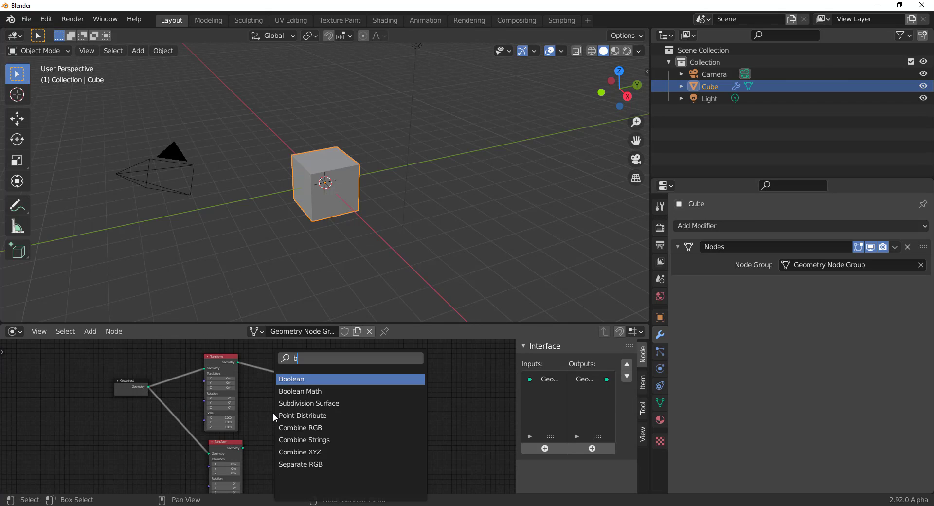
{"action": "key", "text": "Return"}
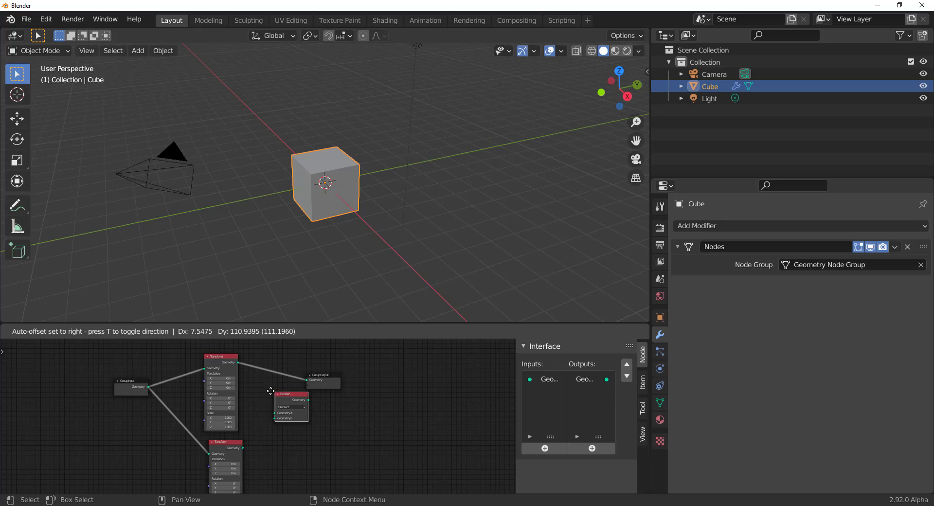
{"action": "left_click", "coordinate": [262, 387]}
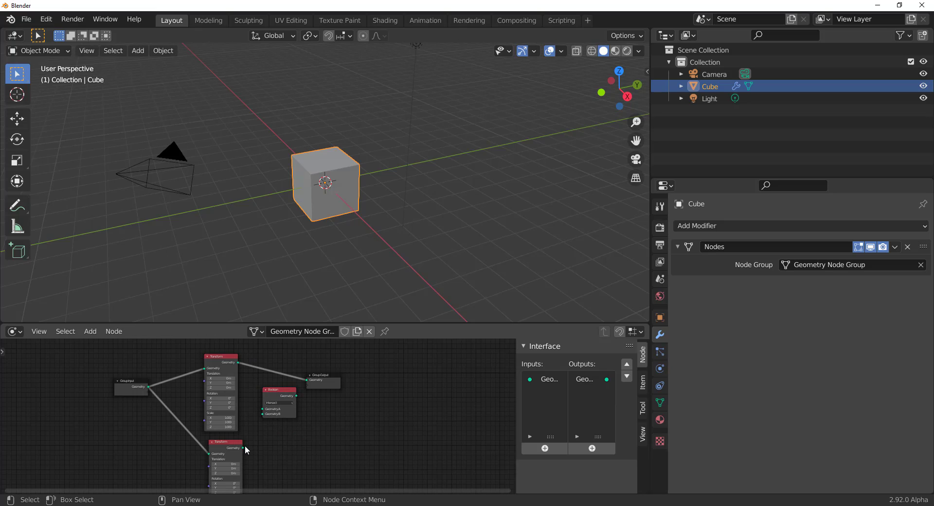
{"action": "left_click_drag", "start_coordinate": [243, 447], "coordinate": [263, 414]}
{"action": "left_click_drag", "start_coordinate": [238, 363], "coordinate": [380, 395]}
Shift the first Transform's Translation X to -1.6 m, leaving a thin slab.
{"action": "scroll", "coordinate": [275, 376], "scroll_direction": "up", "scroll_amount": 2}
{"action": "middle_click_drag", "start_coordinate": [275, 375], "coordinate": [401, 423]}
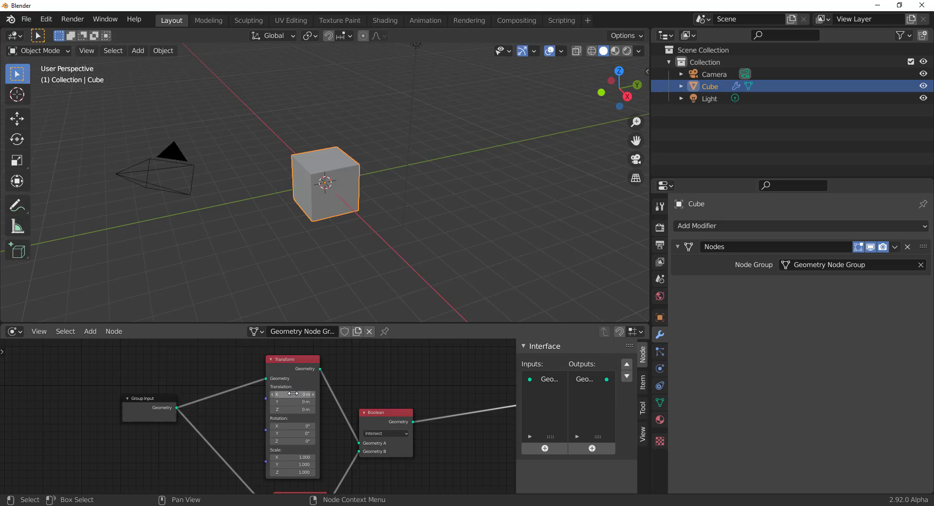
{"action": "left_click_drag", "start_coordinate": [295, 394], "coordinate": [263, 394]}
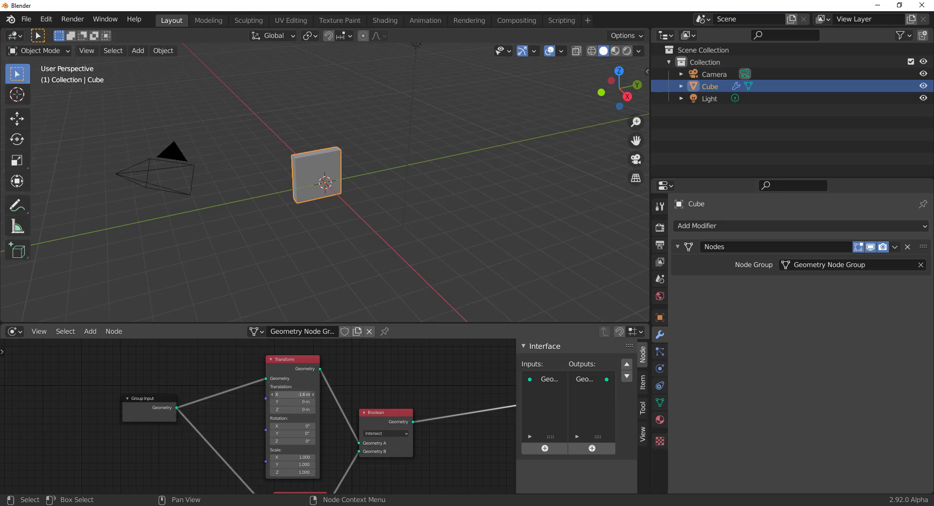
{"action": "middle_click_drag", "start_coordinate": [429, 431], "coordinate": [381, 403]}
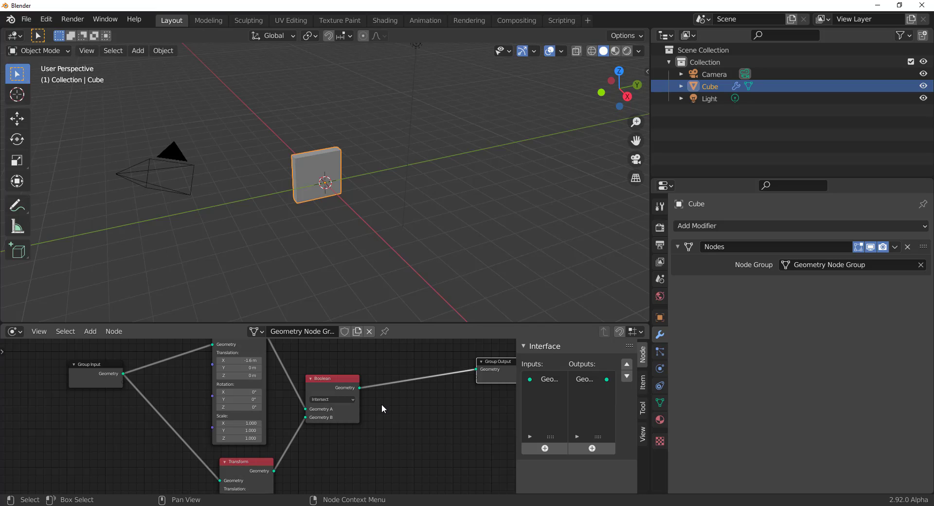
{"action": "middle_click_drag", "start_coordinate": [329, 448], "coordinate": [353, 350]}
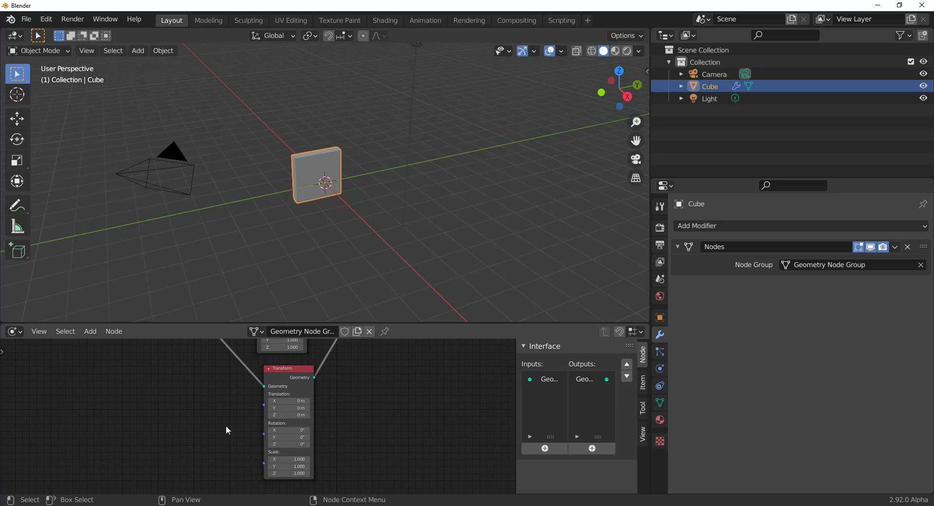
Add a Value node of -1.800 driving the second Transform's Scale.
{"action": "key", "text": "shift+a"}
{"action": "left_click", "coordinate": [217, 427]}
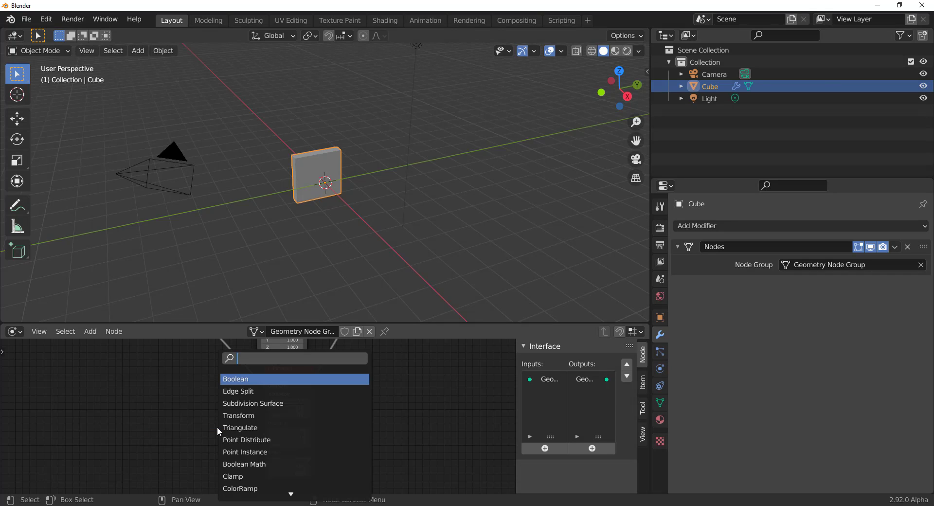
{"action": "left_click", "coordinate": [195, 418]}
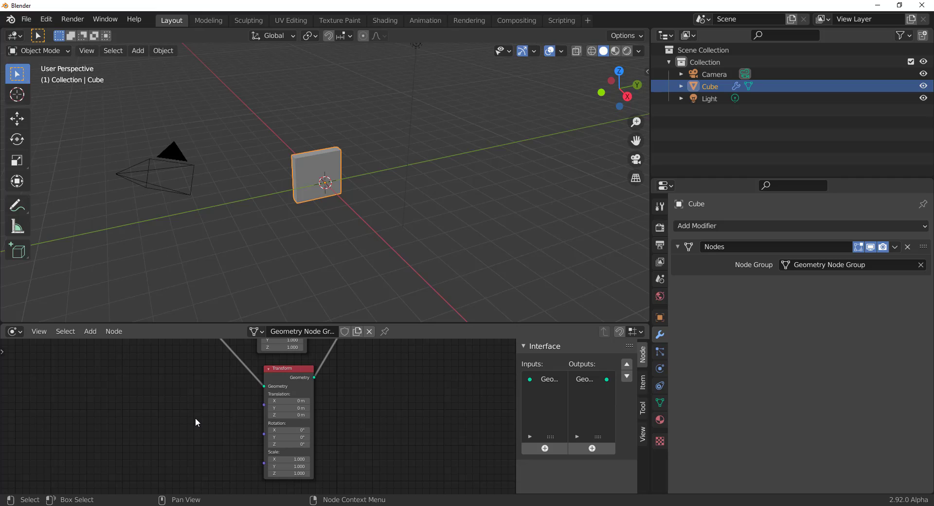
{"action": "key", "text": "shift+a"}
{"action": "mouse_move", "coordinate": [204, 460]}
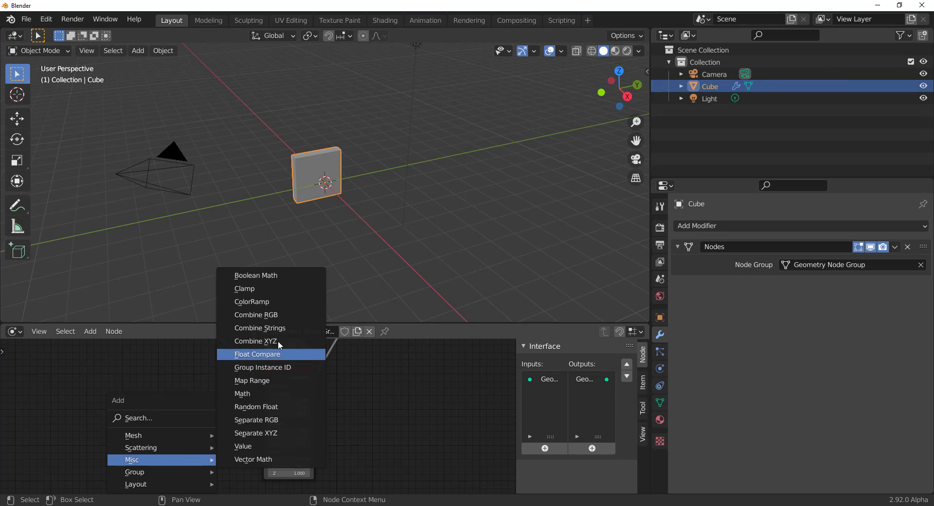
{"action": "left_click", "coordinate": [256, 446]}
{"action": "left_click", "coordinate": [222, 465]}
{"action": "left_click_drag", "start_coordinate": [227, 466], "coordinate": [263, 462]}
{"action": "key", "text": "minus"}
{"action": "left_click_drag", "start_coordinate": [200, 476], "coordinate": [180, 476]}
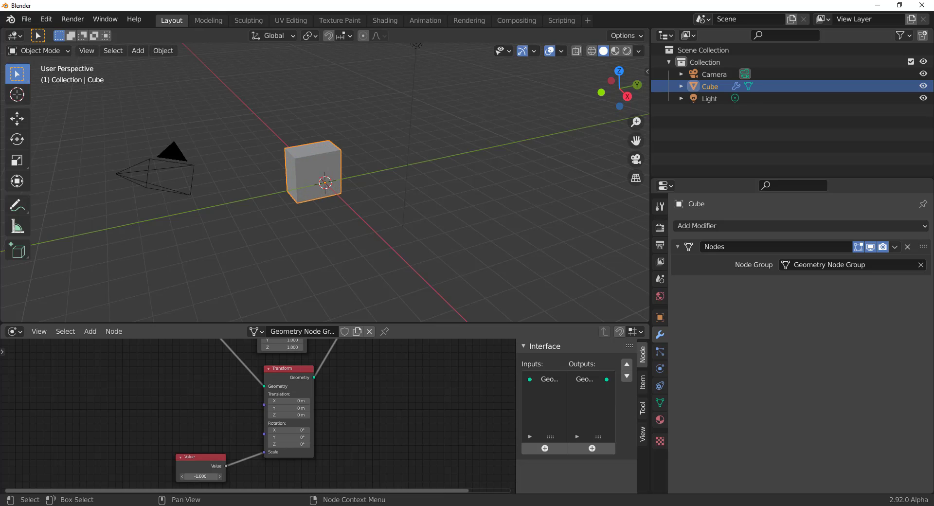
{"action": "middle_click_drag", "start_coordinate": [482, 185], "coordinate": [442, 172]}
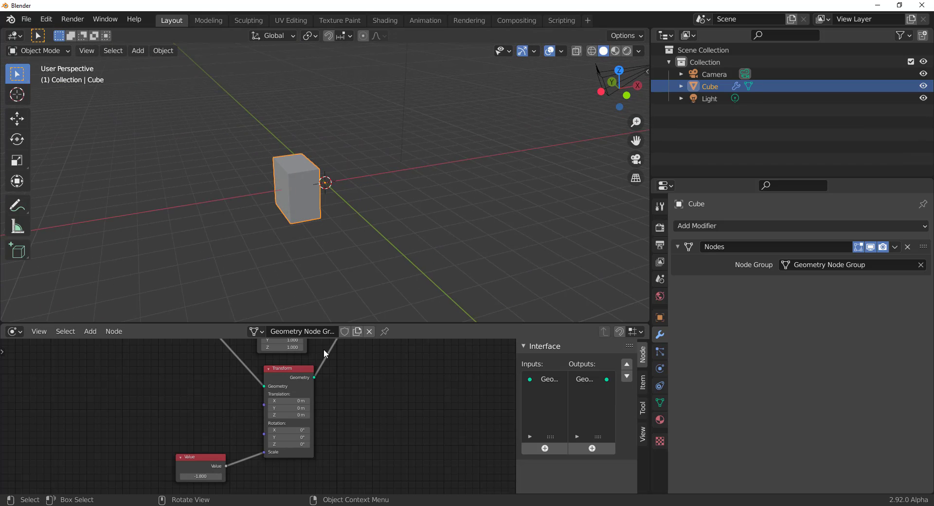
Set the second Transform's Translation to -0.3, 1.5, 1.6 m and inspect the cube.
{"action": "left_click_drag", "start_coordinate": [289, 401], "coordinate": [290, 420]}
{"action": "middle_click_drag", "start_coordinate": [310, 135], "coordinate": [218, 131]}
{"action": "scroll", "coordinate": [289, 140], "scroll_direction": "up", "scroll_amount": 7}
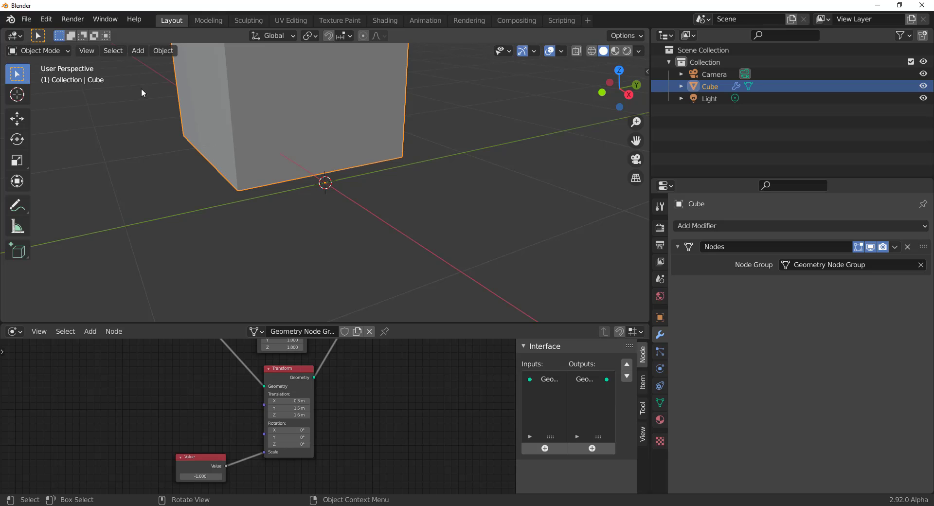
Switch the cube into Sculpt Mode and orbit around it.
{"action": "left_click", "coordinate": [52, 53]}
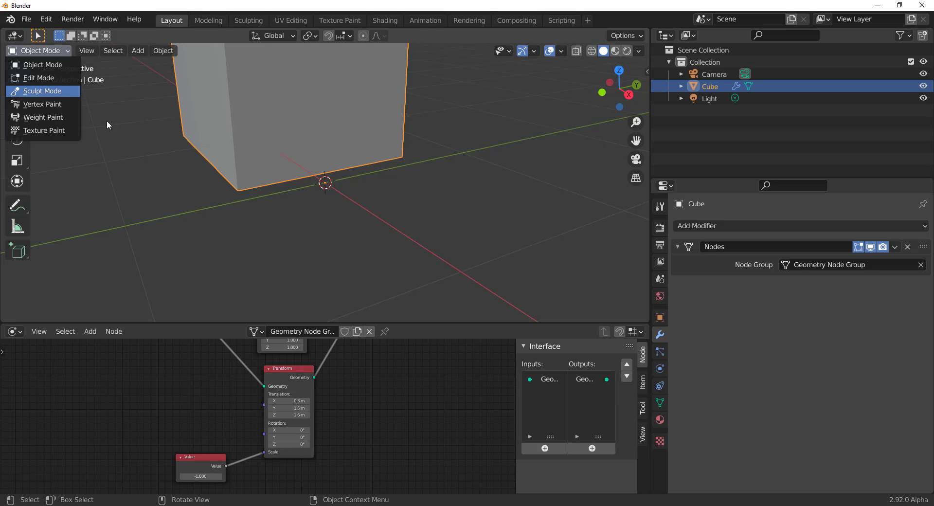
{"action": "left_click", "coordinate": [44, 91]}
{"action": "scroll", "coordinate": [349, 236], "scroll_direction": "down", "scroll_amount": 6}
{"action": "mouse_move", "coordinate": [263, 187]}
{"action": "middle_mouse_down"}
{"action": "mouse_move", "coordinate": [334, 187]}
{"action": "mouse_move", "coordinate": [309, 187]}
{"action": "middle_mouse_up"}
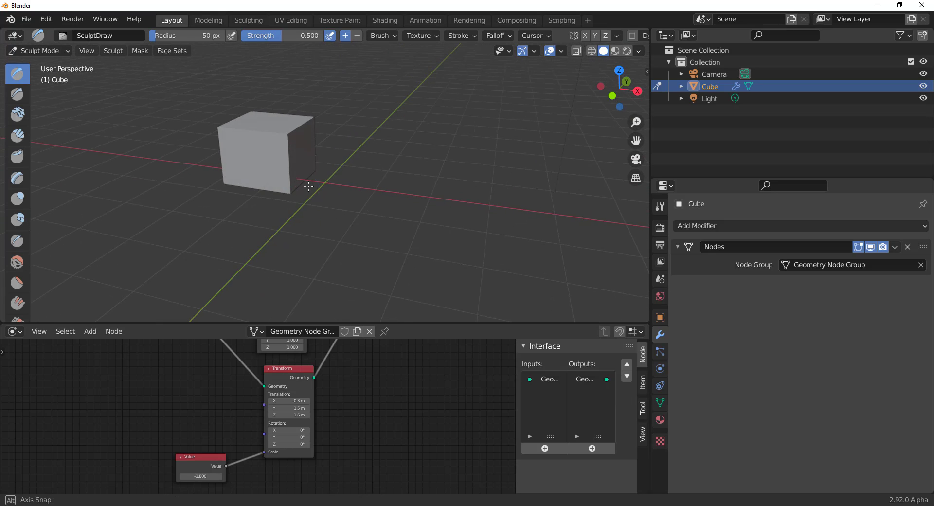
Insert a Level 3 Subdivision Surface node between Boolean and Group Output.
{"action": "left_click", "coordinate": [735, 228]}
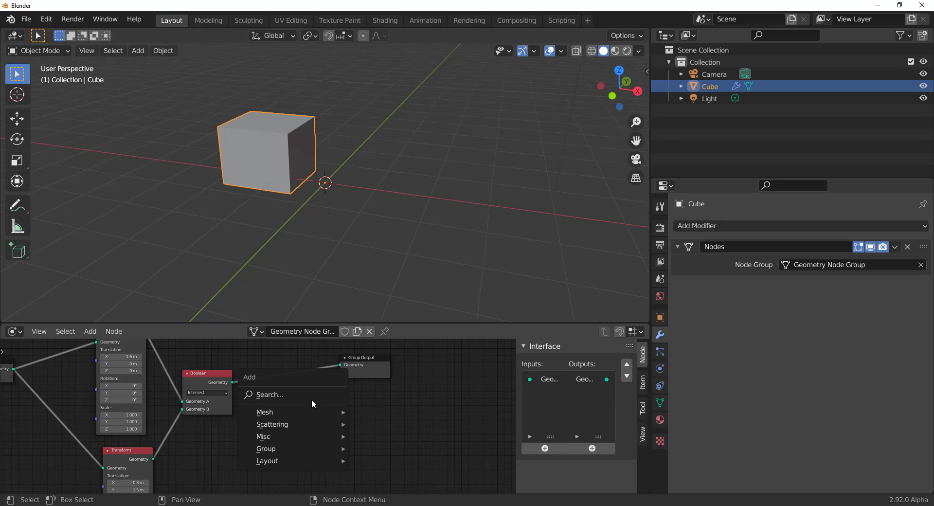
{"action": "left_click", "coordinate": [311, 399]}
{"action": "type", "text": "subd"}
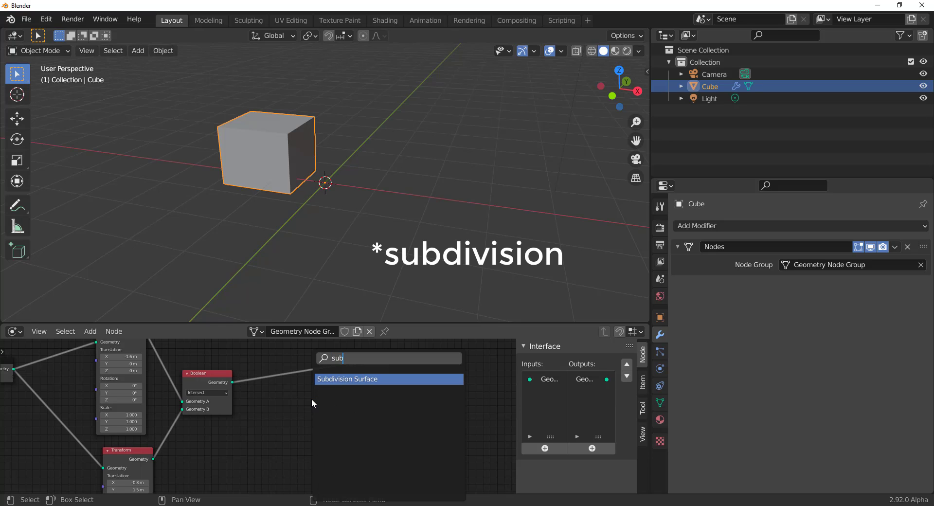
{"action": "key", "text": "Return"}
{"action": "left_click", "coordinate": [288, 364]}
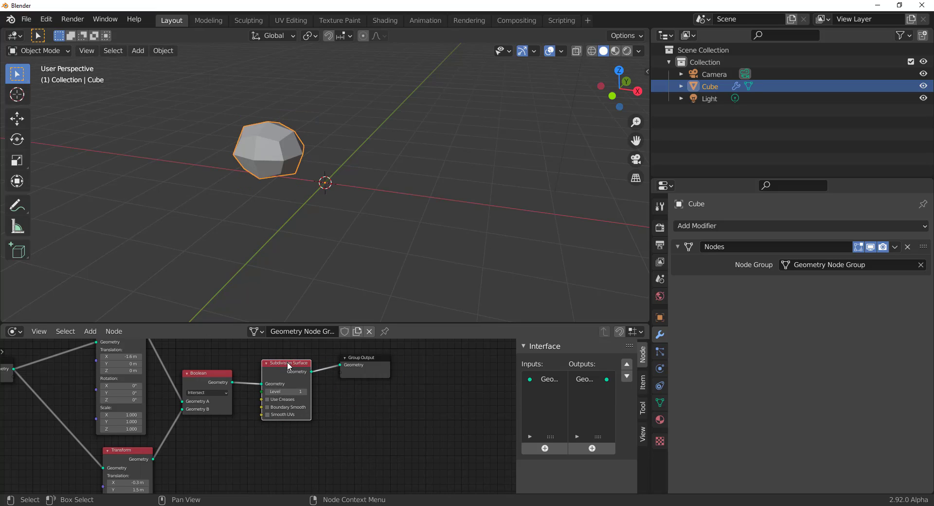
{"action": "left_click_drag", "start_coordinate": [290, 392], "coordinate": [313, 393]}
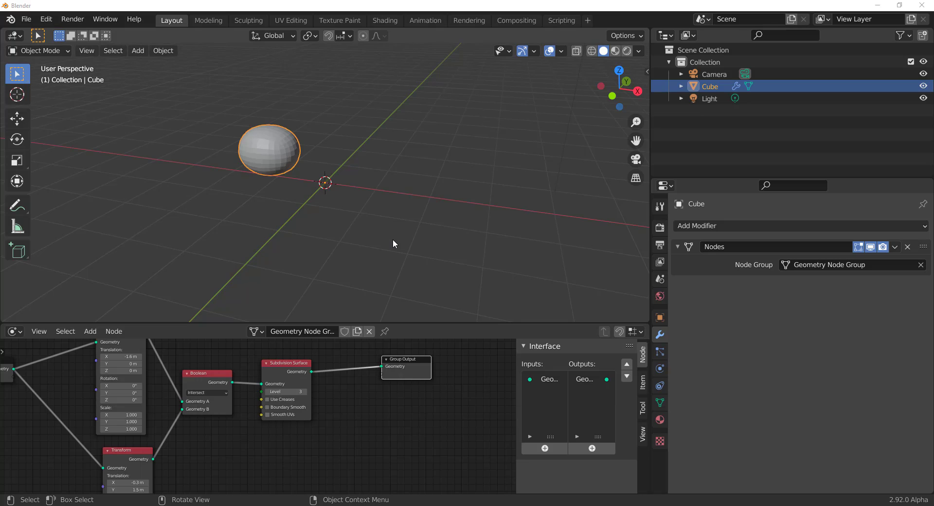
Add a Volume object with a Mesh to Volume modifier using the Cube.
{"action": "left_click", "coordinate": [370, 225]}
{"action": "key", "text": "shift+a"}
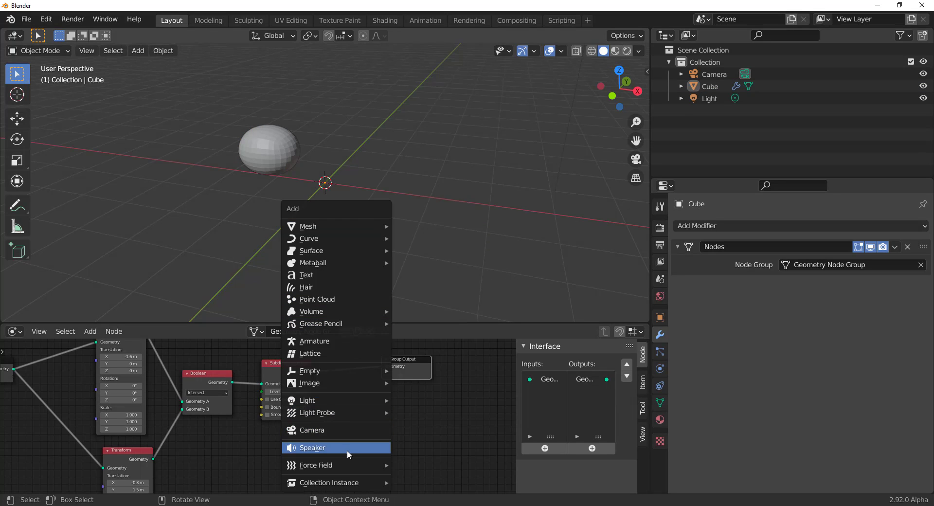
{"action": "mouse_move", "coordinate": [334, 311]}
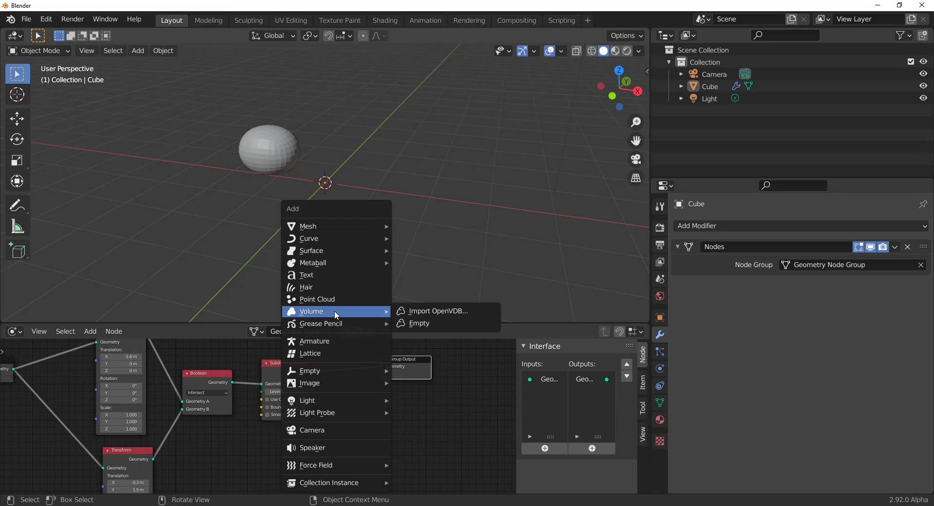
{"action": "left_click", "coordinate": [430, 323]}
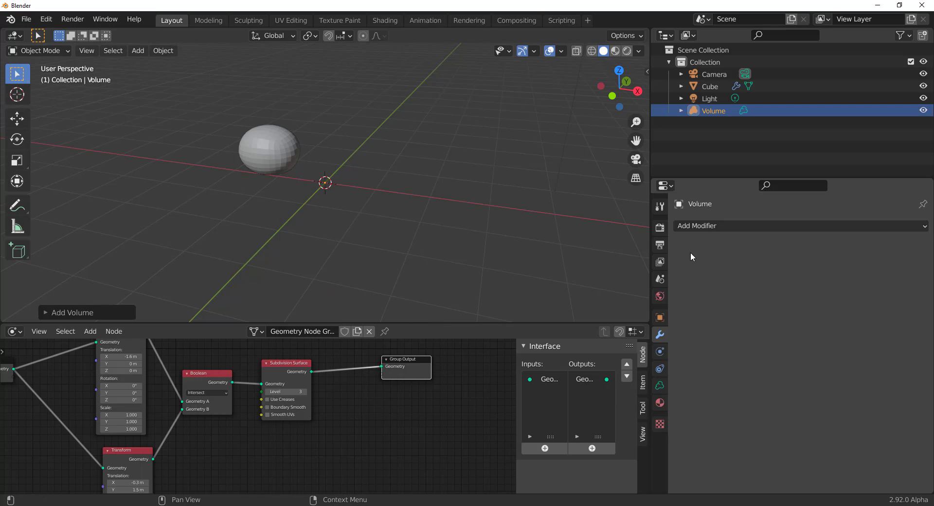
{"action": "left_click", "coordinate": [720, 225]}
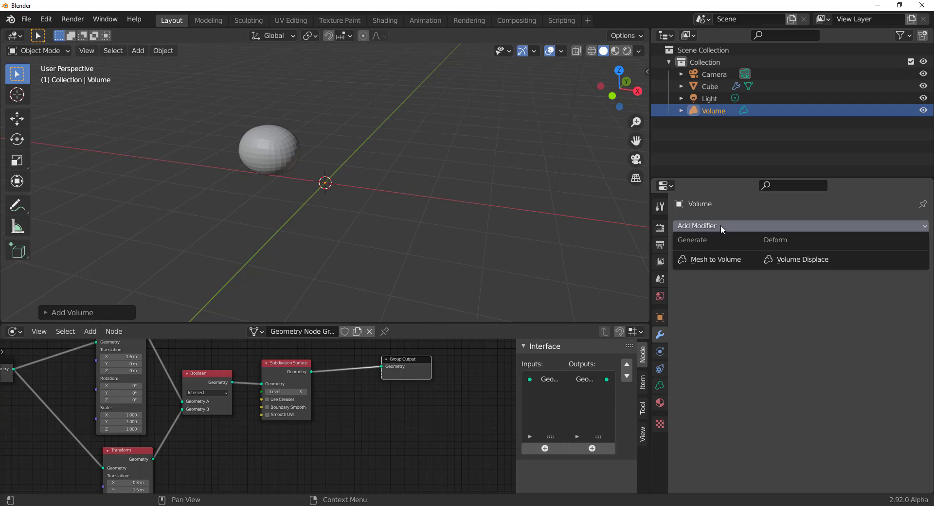
{"action": "left_click", "coordinate": [703, 259]}
{"action": "left_click", "coordinate": [886, 264]}
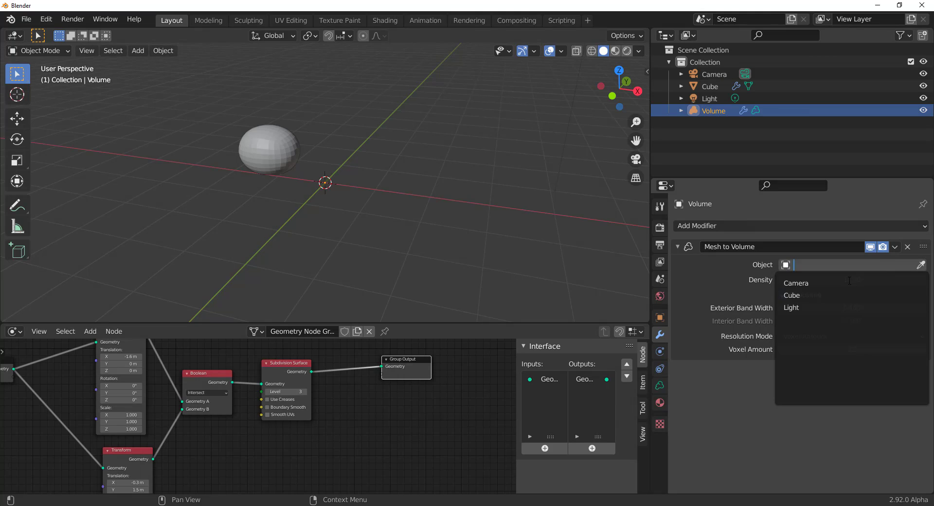
{"action": "left_click", "coordinate": [812, 295]}
Adjust the Transform's Translation X and set Exterior Band Width to 0.500.
{"action": "middle_click_drag", "start_coordinate": [325, 202], "coordinate": [285, 252]}
{"action": "middle_click_drag", "start_coordinate": [176, 419], "coordinate": [304, 426]}
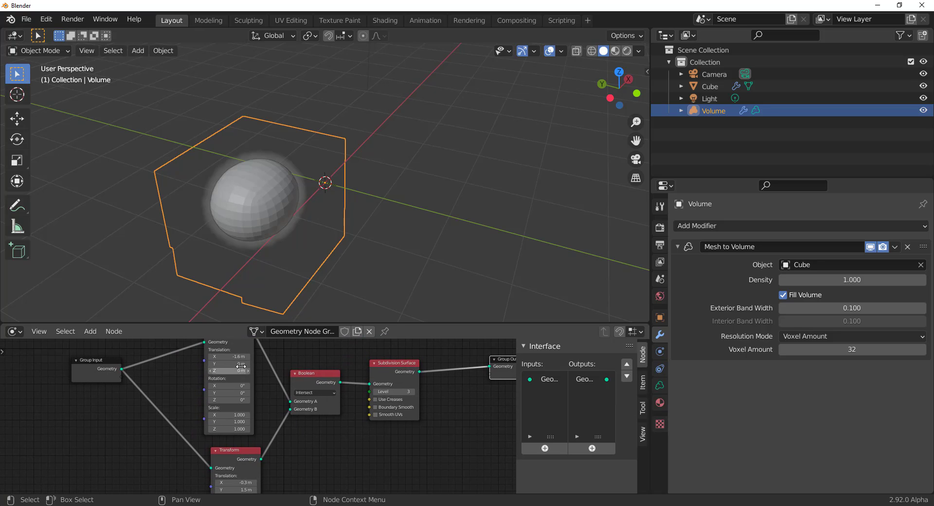
{"action": "mouse_move", "coordinate": [228, 357]}
{"action": "left_mouse_down"}
{"action": "mouse_move", "coordinate": [258, 357]}
{"action": "mouse_move", "coordinate": [244, 356]}
{"action": "left_mouse_up"}
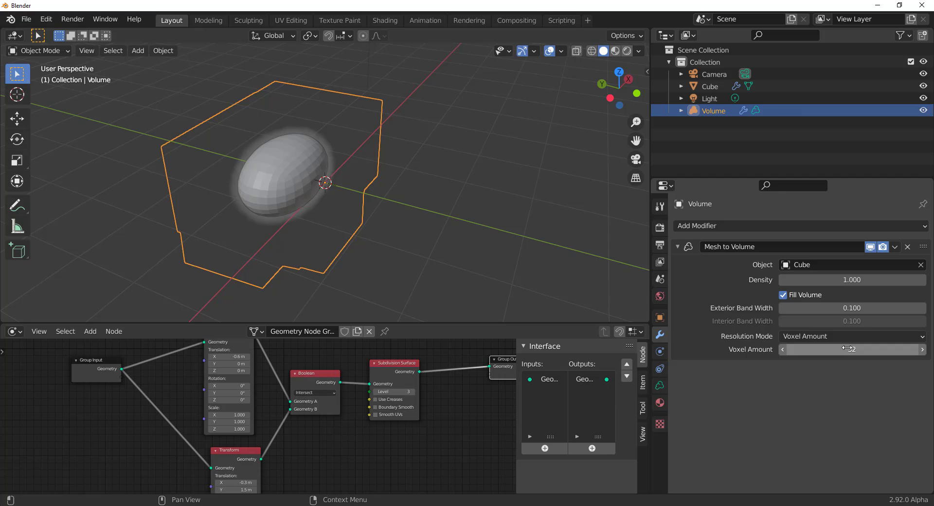
{"action": "mouse_move", "coordinate": [852, 308]}
{"action": "left_mouse_down"}
{"action": "mouse_move", "coordinate": [876, 308]}
{"action": "mouse_move", "coordinate": [857, 308]}
{"action": "left_mouse_up"}
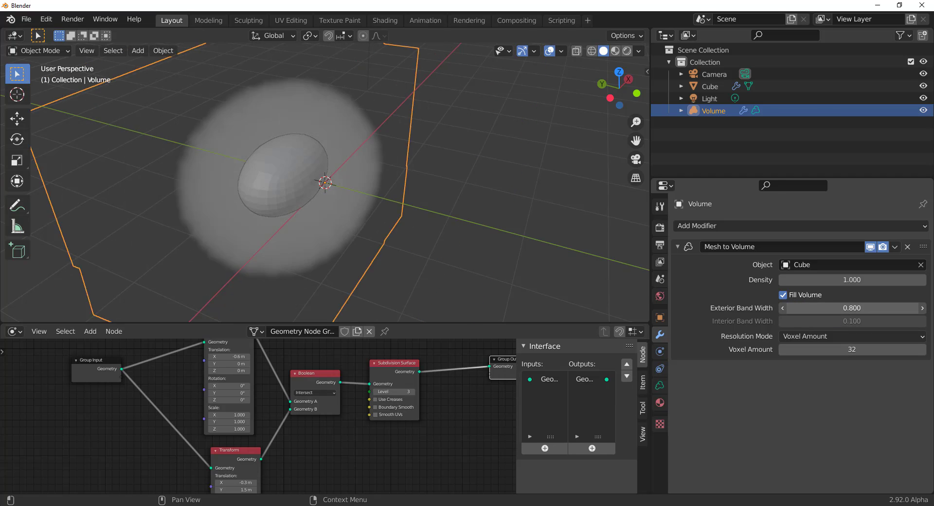
{"action": "left_click_drag", "start_coordinate": [225, 356], "coordinate": [235, 356]}
Switch the Boolean to Difference and tweak the Value and Translation Y to reshape the fog.
{"action": "left_click", "coordinate": [310, 392]}
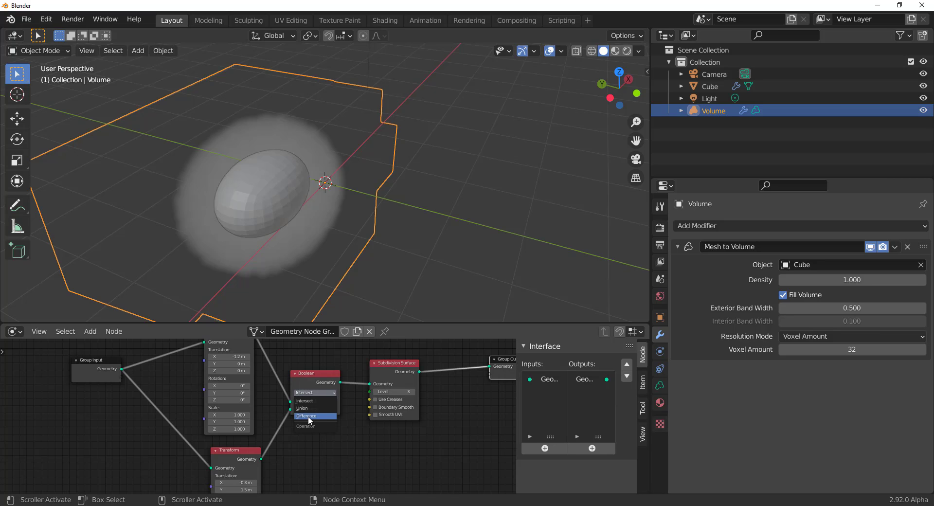
{"action": "left_click", "coordinate": [309, 417]}
{"action": "middle_click_drag", "start_coordinate": [314, 214], "coordinate": [310, 234]}
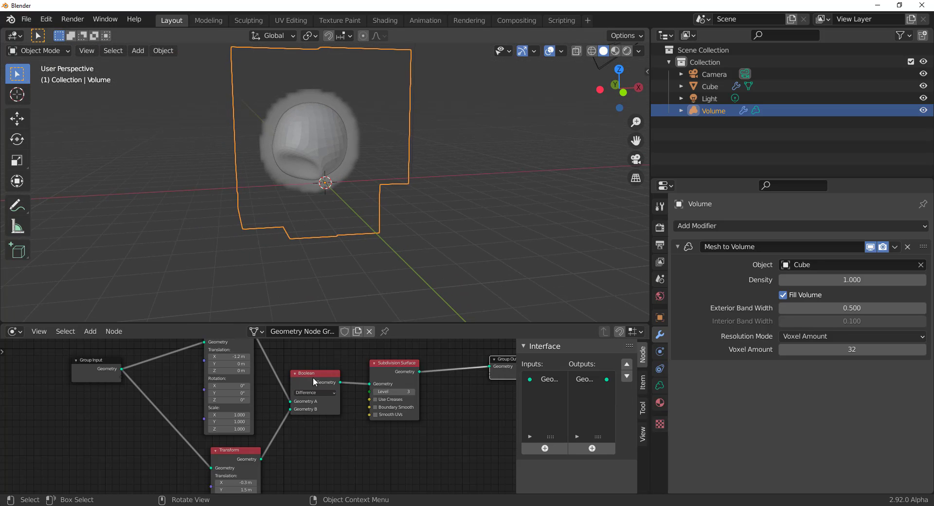
{"action": "middle_click_drag", "start_coordinate": [331, 423], "coordinate": [354, 341]}
{"action": "mouse_move", "coordinate": [163, 477]}
{"action": "left_mouse_down"}
{"action": "mouse_move", "coordinate": [153, 477]}
{"action": "mouse_move", "coordinate": [165, 476]}
{"action": "left_mouse_up"}
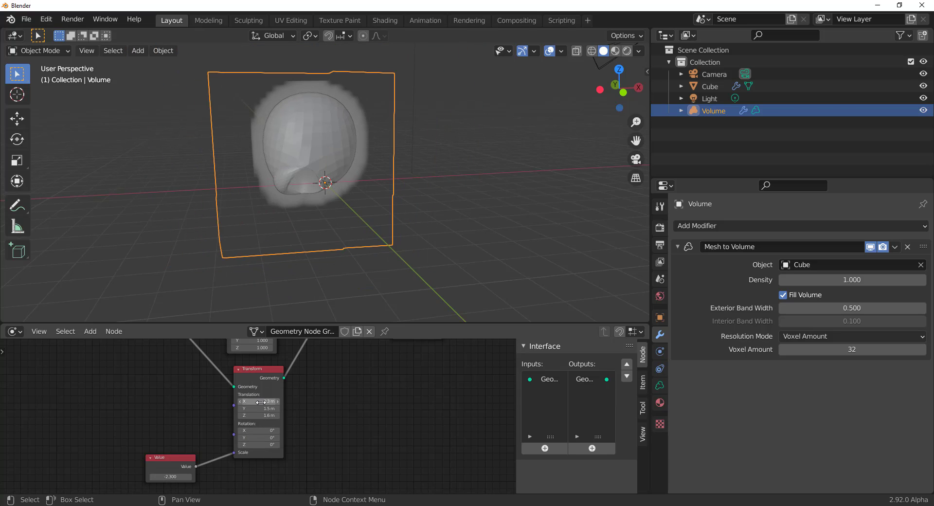
{"action": "left_click_drag", "start_coordinate": [261, 407], "coordinate": [282, 406]}
{"action": "middle_click_drag", "start_coordinate": [428, 168], "coordinate": [406, 154]}
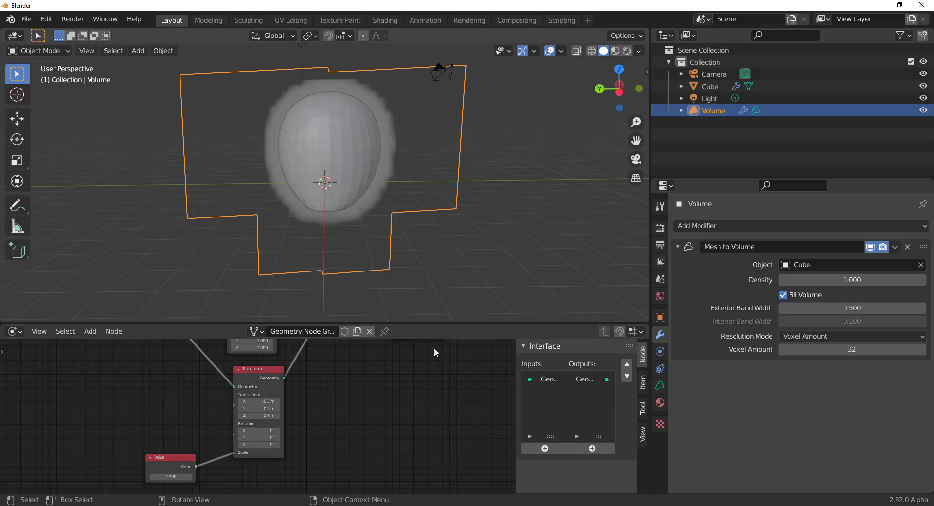
Wire Subdivision Surface's Level to a new Level input on Group Input.
{"action": "middle_click_drag", "start_coordinate": [434, 349], "coordinate": [385, 439]}
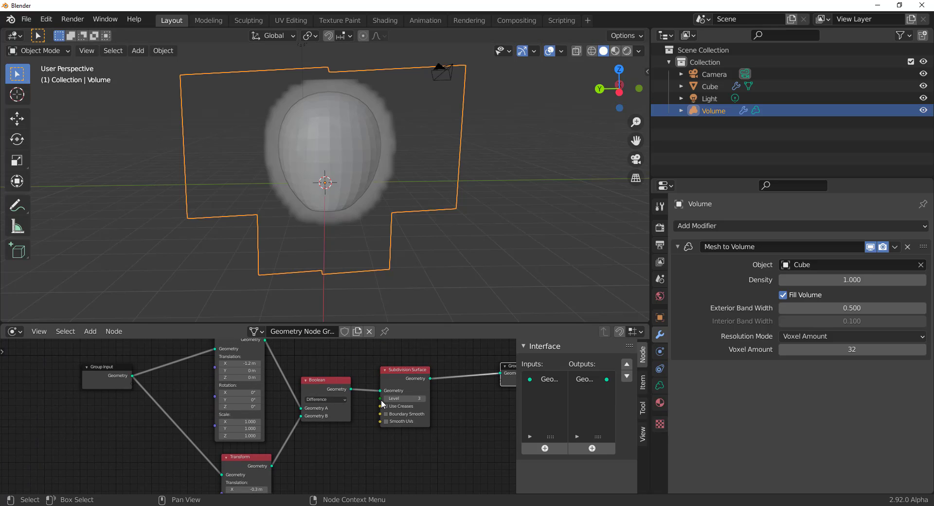
{"action": "left_click_drag", "start_coordinate": [382, 402], "coordinate": [326, 399]}
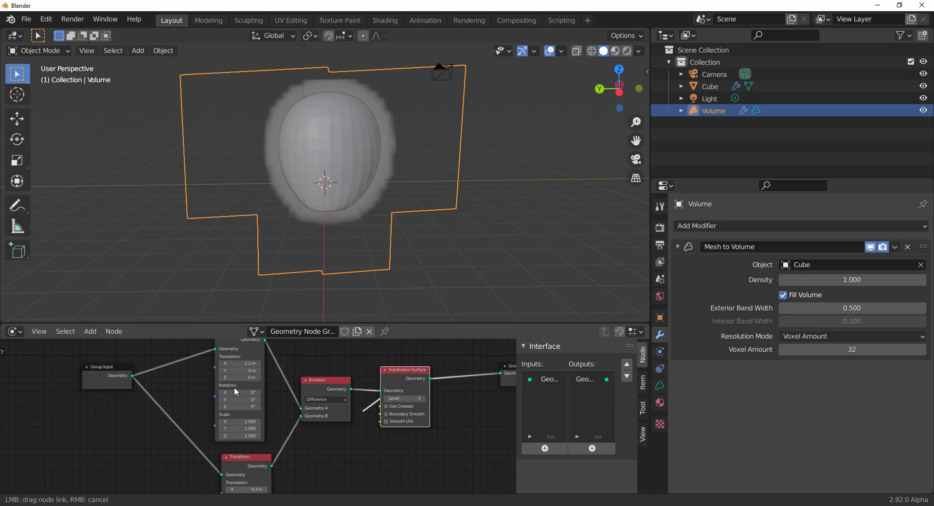
{"action": "left_click_drag", "start_coordinate": [234, 386], "coordinate": [129, 384]}
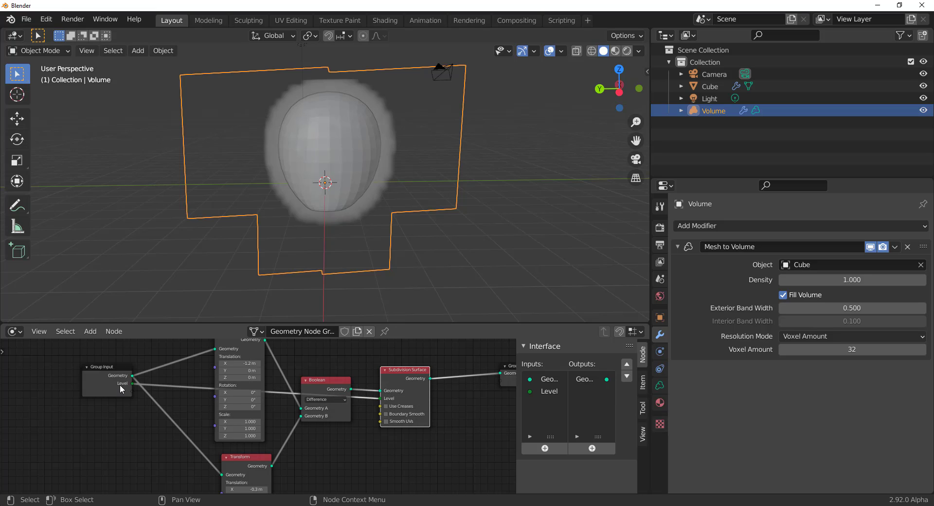
Set the Cube's Nodes modifier Level to 4 and hide the Cube, leaving only the fog.
{"action": "left_click", "coordinate": [659, 318]}
{"action": "left_click", "coordinate": [350, 172]}
{"action": "left_click", "coordinate": [351, 159]}
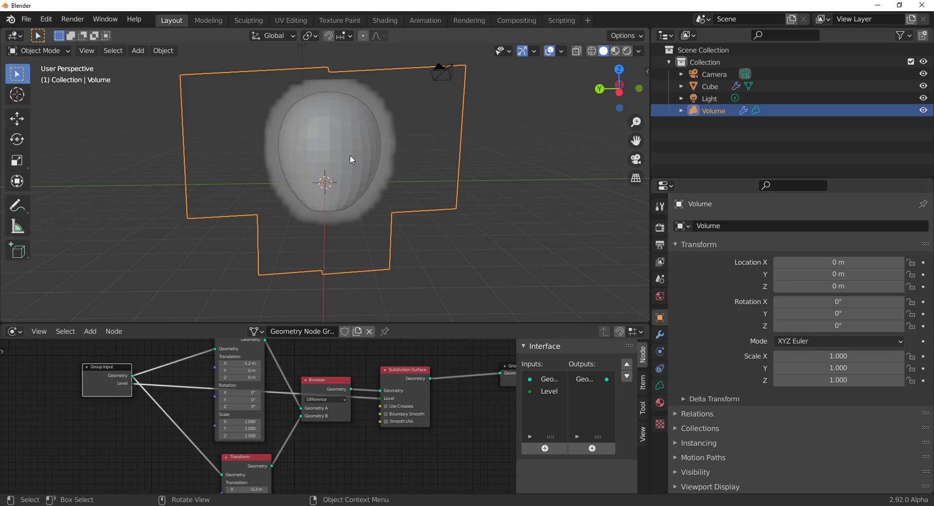
{"action": "left_click", "coordinate": [351, 159]}
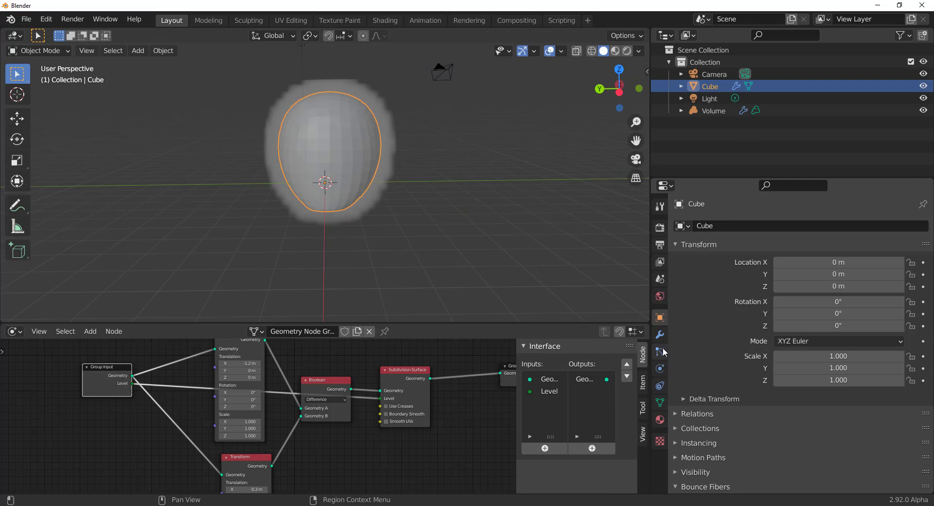
{"action": "left_click", "coordinate": [660, 335]}
{"action": "left_click_drag", "start_coordinate": [842, 280], "coordinate": [842, 280]}
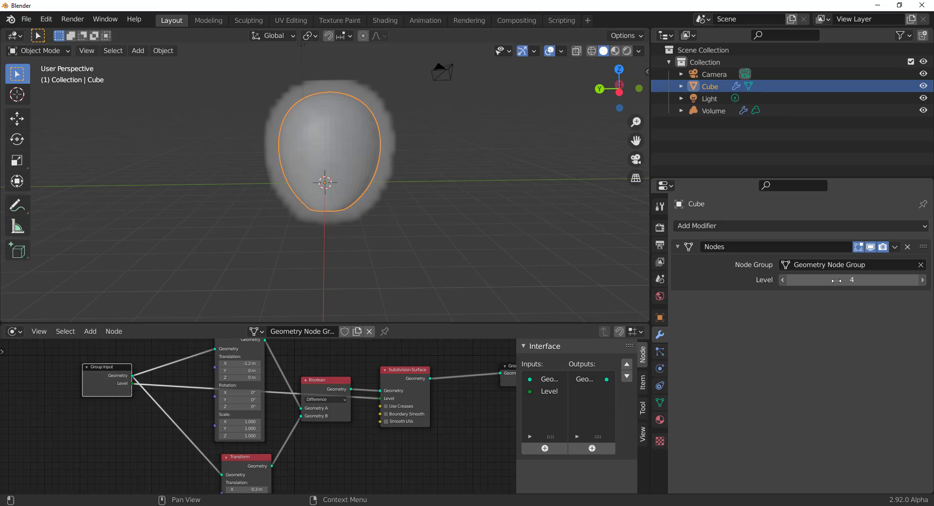
{"action": "key", "text": "h"}
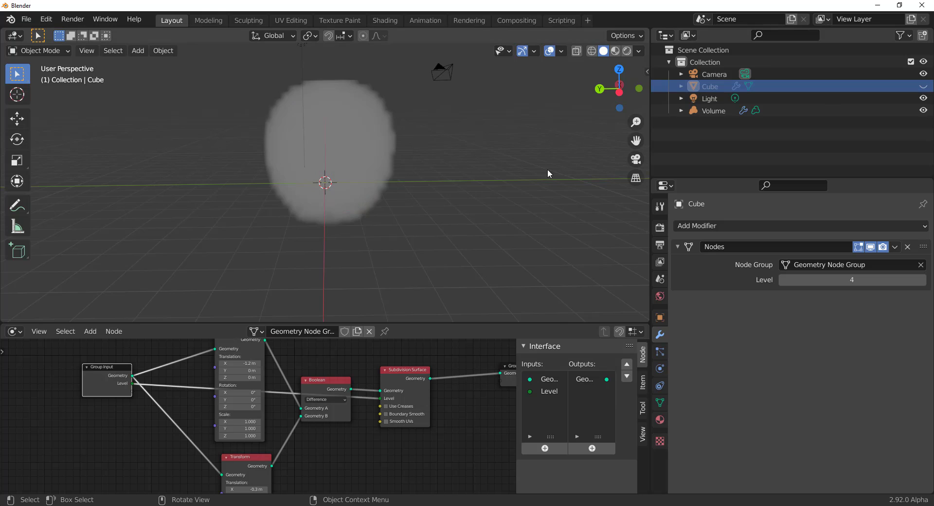
{"action": "mouse_move", "coordinate": [548, 173]}
{"action": "middle_mouse_down"}
{"action": "mouse_move", "coordinate": [406, 171]}
{"action": "mouse_move", "coordinate": [451, 183]}
{"action": "mouse_move", "coordinate": [452, 266]}
{"action": "mouse_move", "coordinate": [559, 146]}
{"action": "middle_mouse_up"}
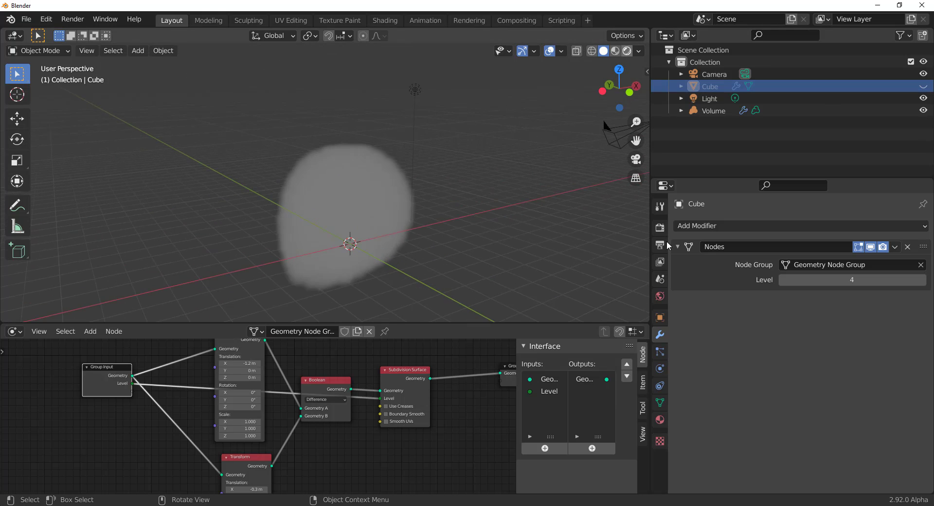
Switch the scene's render engine to Cycles so the volume renders in the viewport.
{"action": "left_click", "coordinate": [660, 228]}
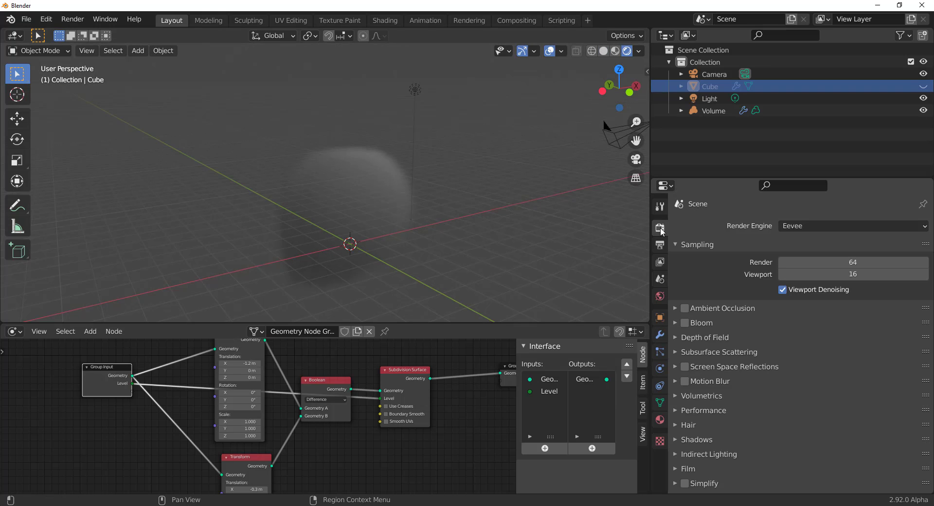
{"action": "left_click", "coordinate": [818, 227]}
{"action": "left_click", "coordinate": [802, 266]}
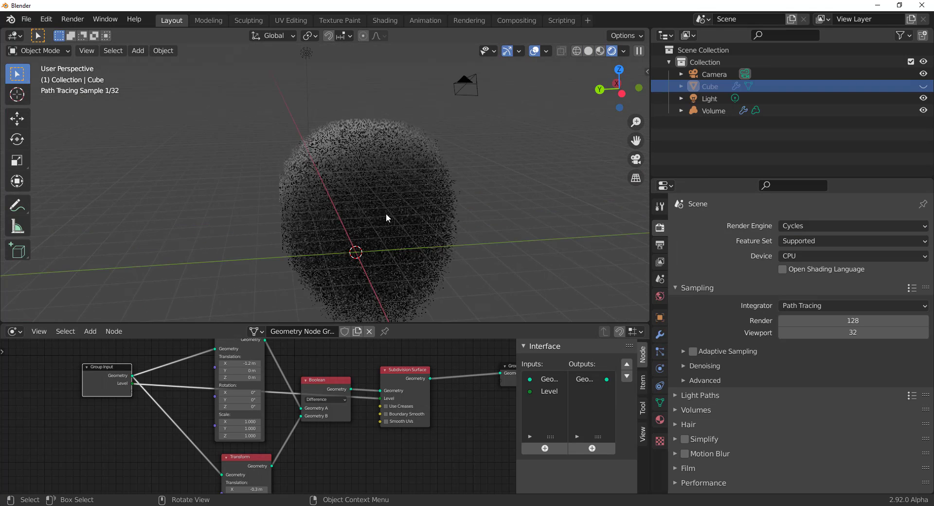
{"action": "scroll", "coordinate": [386, 213], "scroll_direction": "down", "scroll_amount": 2}
{"action": "middle_click_drag", "start_coordinate": [386, 213], "coordinate": [445, 216]}
Duplicate the Light into Light.001 and place it to light the volume.
{"action": "left_click", "coordinate": [231, 87]}
{"action": "middle_click_drag", "start_coordinate": [278, 195], "coordinate": [312, 198]}
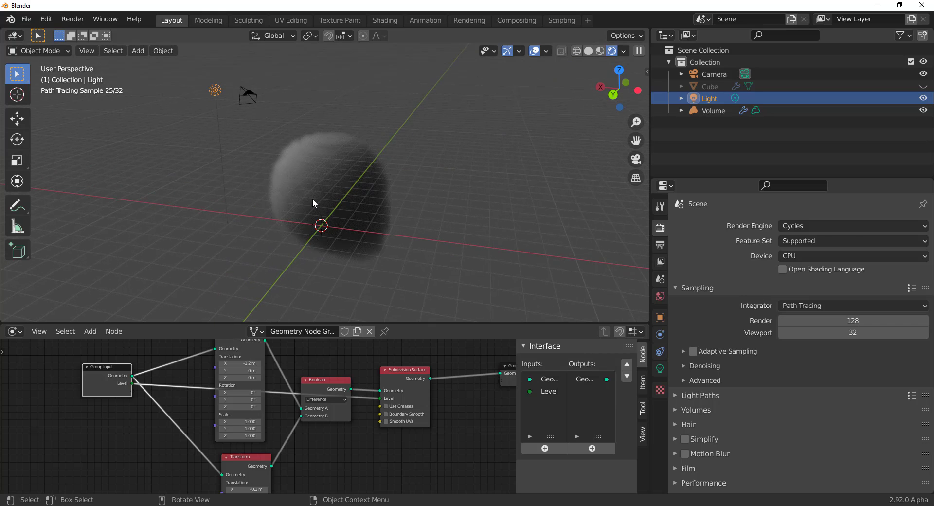
{"action": "key", "text": "shift+d"}
{"action": "left_click", "coordinate": [512, 271]}
{"action": "scroll", "coordinate": [512, 271], "scroll_direction": "up", "scroll_amount": 3}
{"action": "middle_click_drag", "start_coordinate": [512, 271], "coordinate": [435, 248]}
{"action": "scroll", "coordinate": [436, 249], "scroll_direction": "down", "scroll_amount": 2}
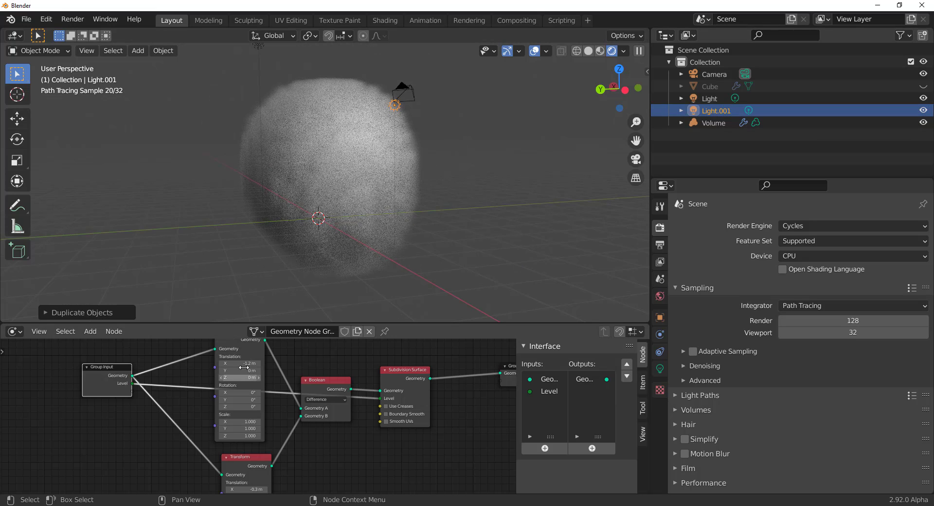
Set the Value node to -0.800 to reshape the fuzzy volume.
{"action": "middle_click_drag", "start_coordinate": [342, 435], "coordinate": [392, 359]}
{"action": "mouse_move", "coordinate": [209, 488]}
{"action": "left_mouse_down"}
{"action": "mouse_move", "coordinate": [225, 488]}
{"action": "mouse_move", "coordinate": [147, 487]}
{"action": "mouse_move", "coordinate": [215, 488]}
{"action": "mouse_move", "coordinate": [191, 488]}
{"action": "left_mouse_up"}
{"action": "middle_click_drag", "start_coordinate": [263, 175], "coordinate": [341, 201]}
{"action": "scroll", "coordinate": [341, 200], "scroll_direction": "up", "scroll_amount": 4}
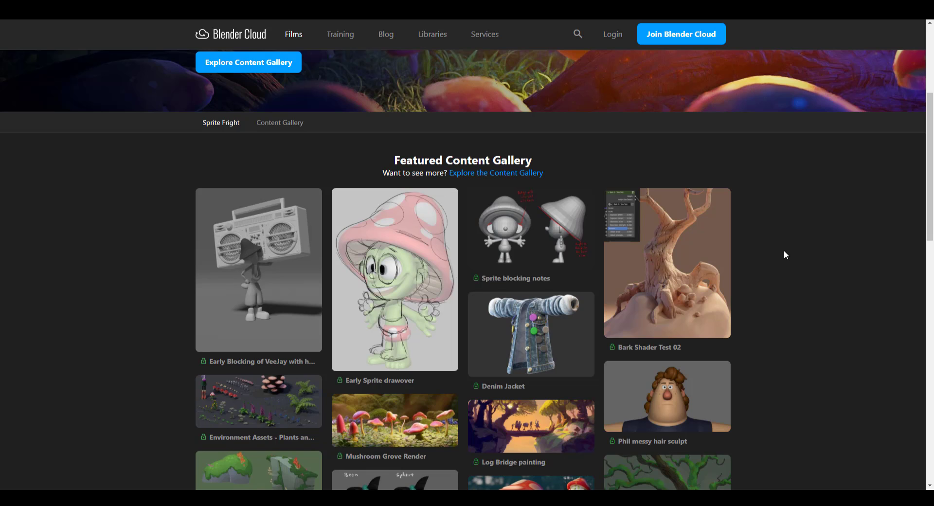
{"action": "scroll", "coordinate": [784, 251], "scroll_direction": "down", "scroll_amount": 3}
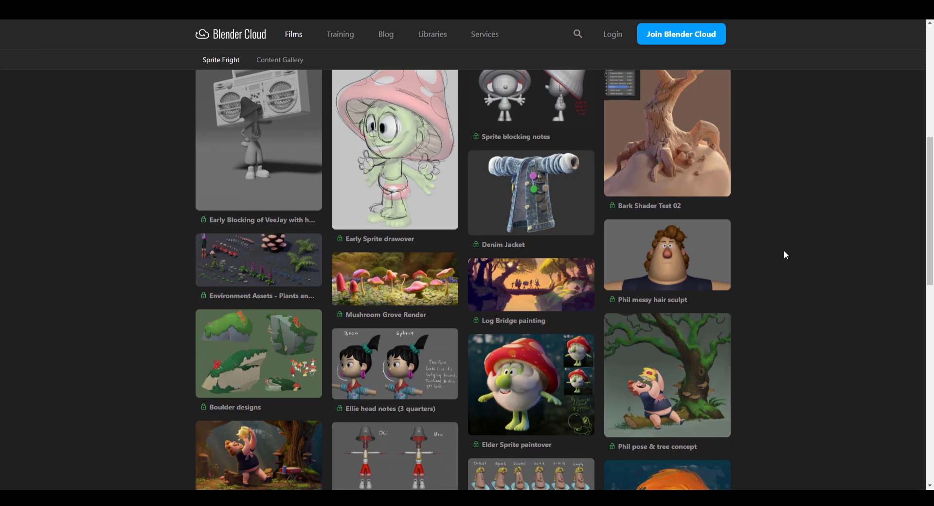
{"action": "scroll", "coordinate": [784, 250], "scroll_direction": "down", "scroll_amount": 7}
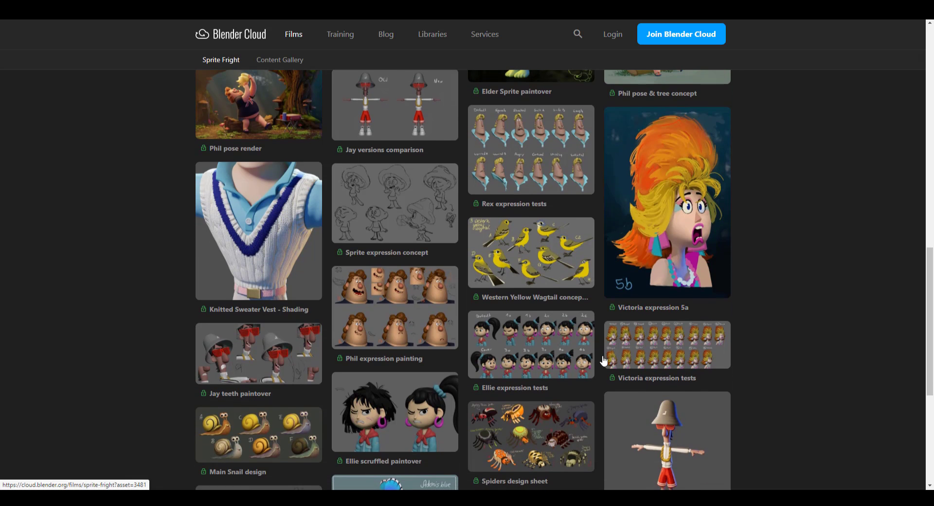
{"action": "scroll", "coordinate": [603, 360], "scroll_direction": "down", "scroll_amount": 5}
{"action": "scroll", "coordinate": [423, 348], "scroll_direction": "up", "scroll_amount": 6}
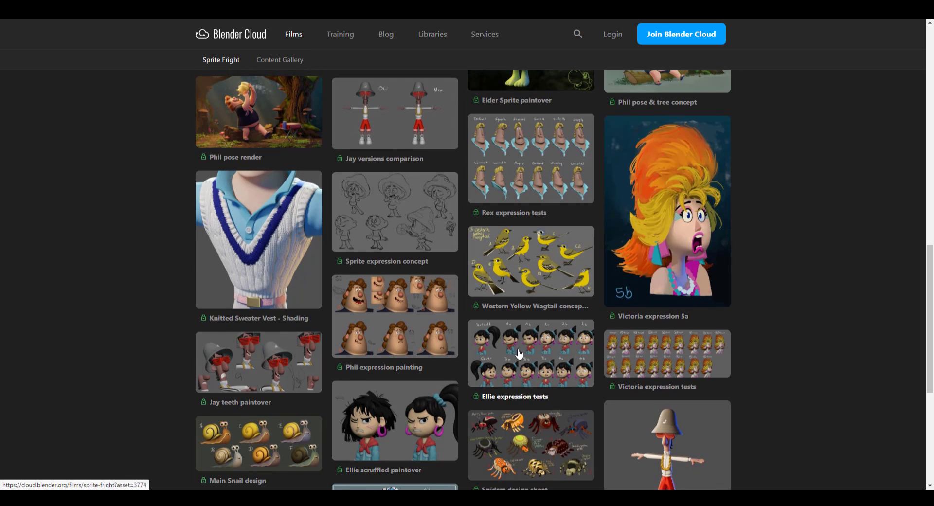
{"action": "scroll", "coordinate": [525, 355], "scroll_direction": "up", "scroll_amount": 3}
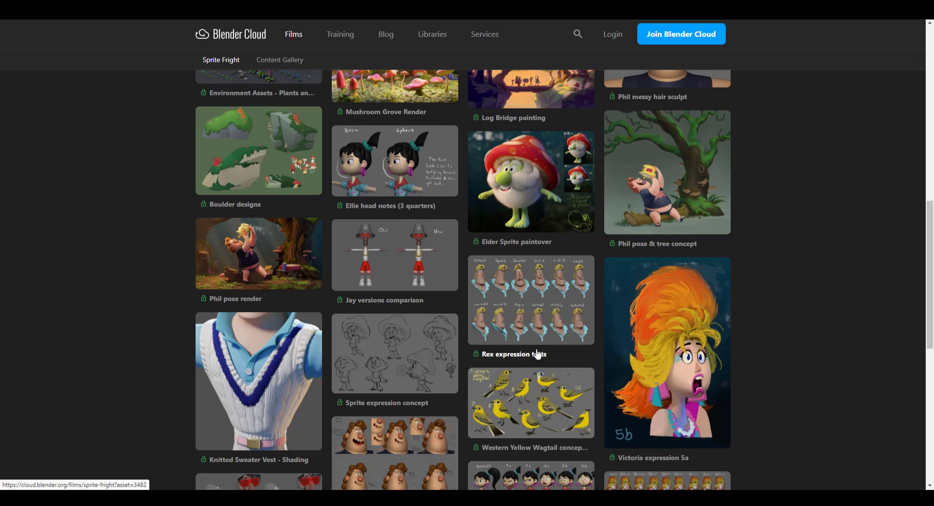
{"action": "scroll", "coordinate": [535, 341], "scroll_direction": "up", "scroll_amount": 4}
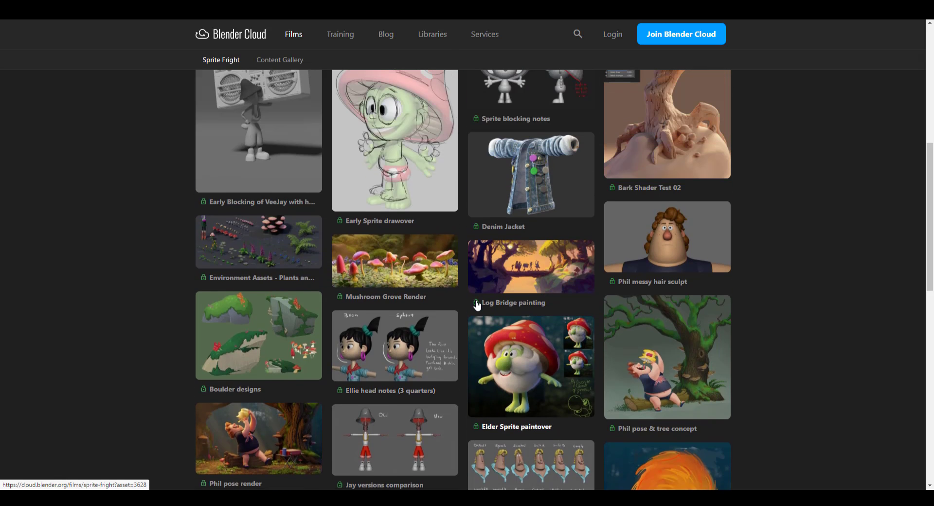
{"action": "scroll", "coordinate": [476, 305], "scroll_direction": "up", "scroll_amount": 2}
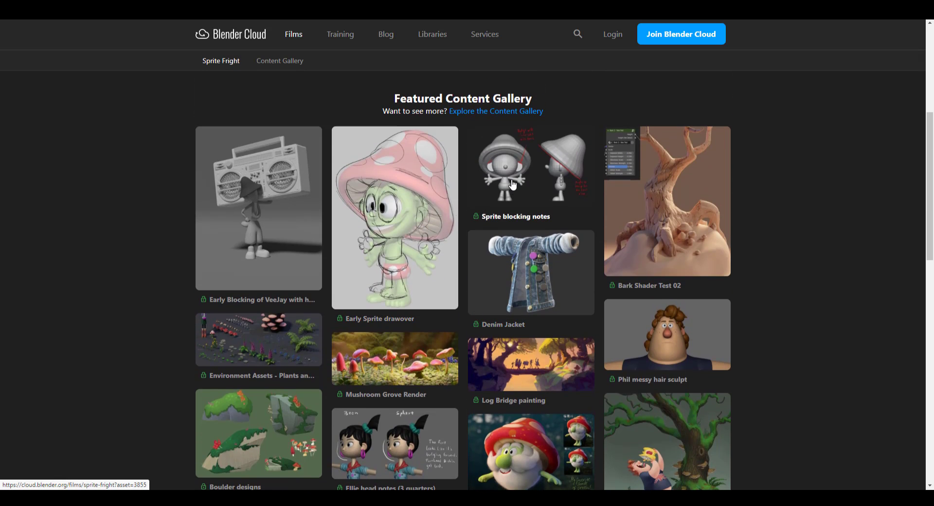
{"action": "scroll", "coordinate": [633, 204], "scroll_direction": "down", "scroll_amount": 15}
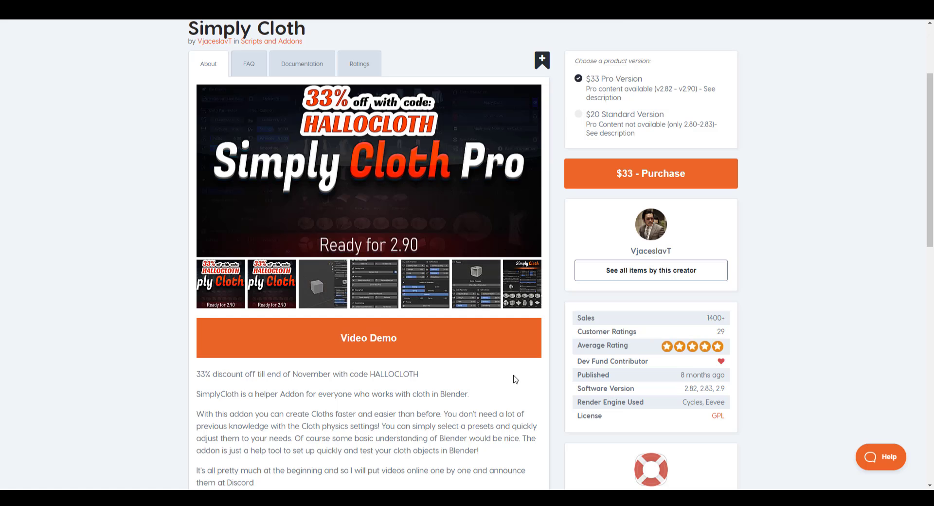
{"action": "scroll", "coordinate": [486, 404], "scroll_direction": "up", "scroll_amount": 4}
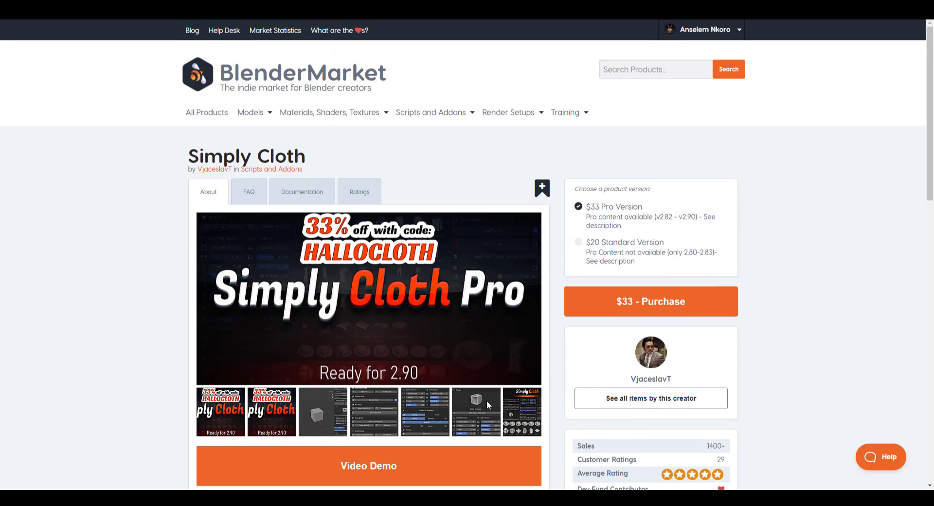
{"action": "scroll", "coordinate": [517, 425], "scroll_direction": "down", "scroll_amount": 4}
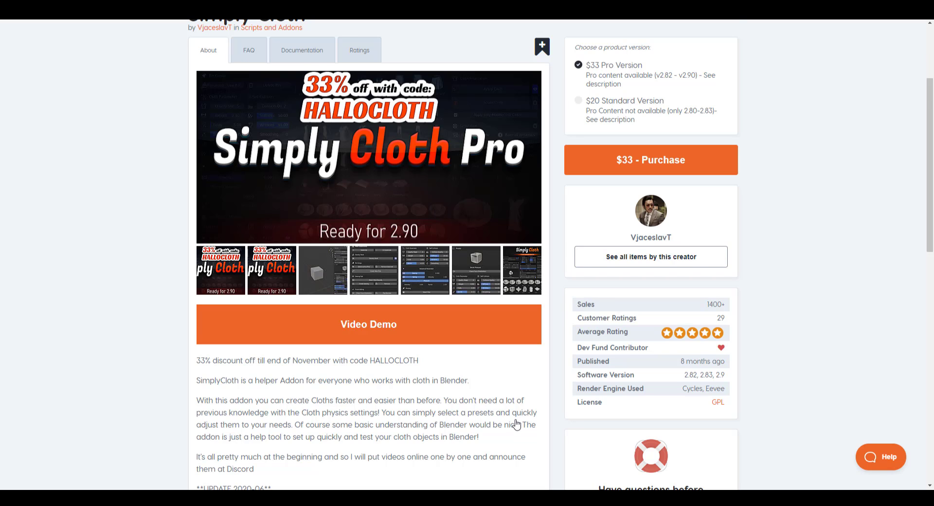
{"action": "scroll", "coordinate": [517, 425], "scroll_direction": "down", "scroll_amount": 2}
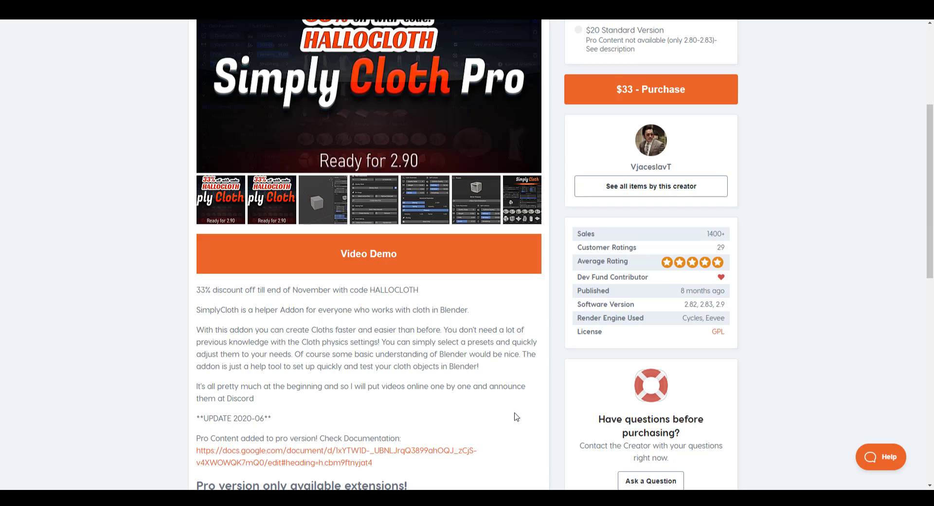
{"action": "left_click_drag", "start_coordinate": [372, 290], "coordinate": [410, 289]}
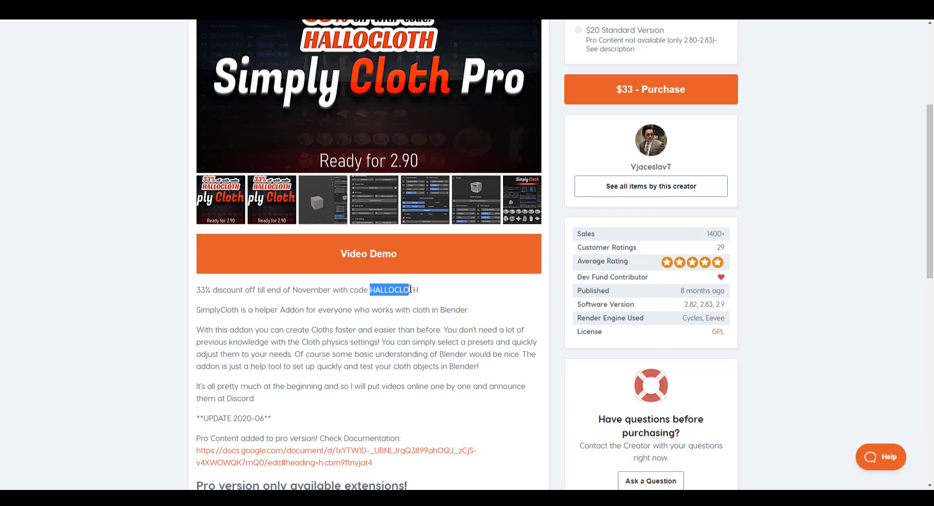
{"action": "left_click", "coordinate": [412, 322]}
{"action": "scroll", "coordinate": [378, 326], "scroll_direction": "down", "scroll_amount": 3}
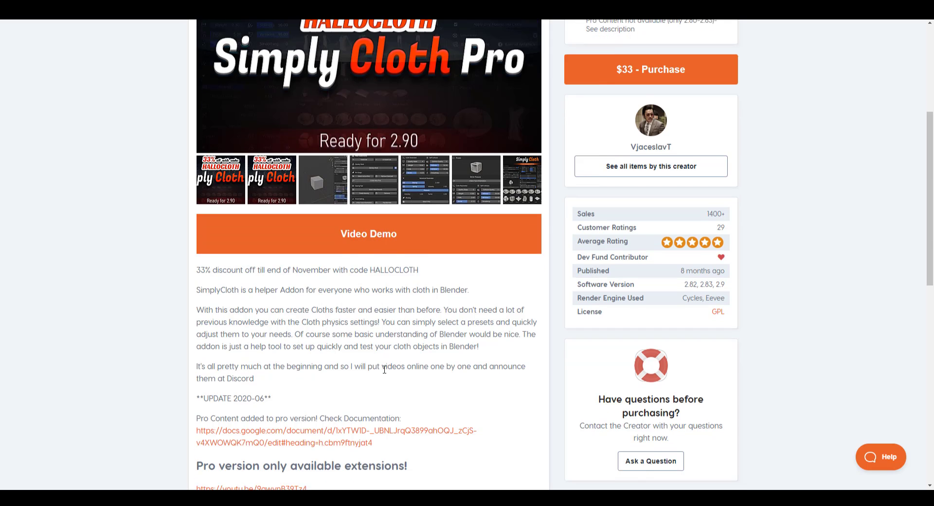
{"action": "scroll", "coordinate": [379, 356], "scroll_direction": "up", "scroll_amount": 7}
{"action": "scroll", "coordinate": [359, 387], "scroll_direction": "down", "scroll_amount": 2}
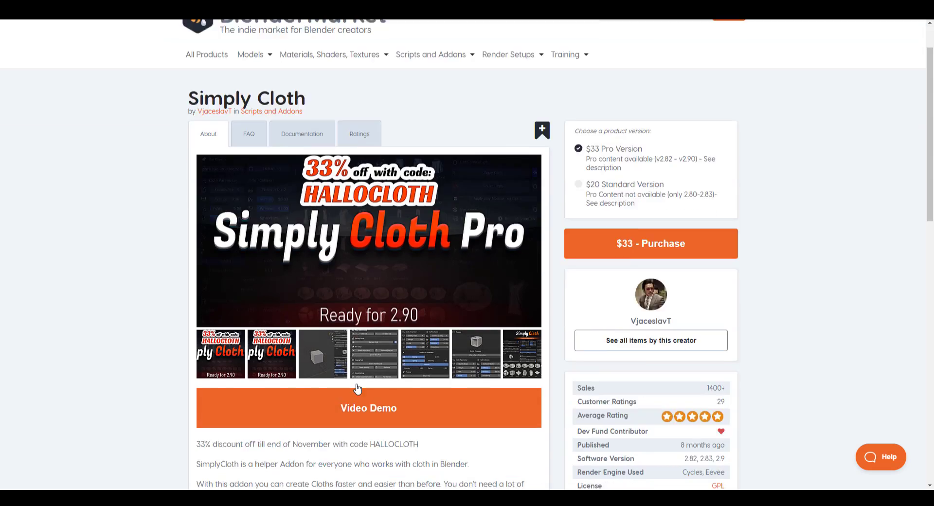
{"action": "scroll", "coordinate": [354, 385], "scroll_direction": "up", "scroll_amount": 2}
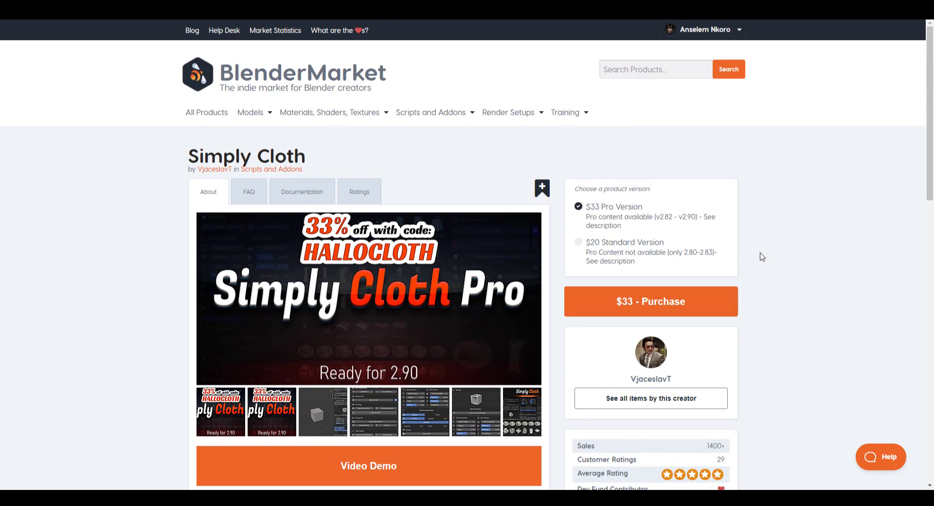
{"action": "scroll", "coordinate": [676, 396], "scroll_direction": "down", "scroll_amount": 7}
{"action": "scroll", "coordinate": [678, 398], "scroll_direction": "up", "scroll_amount": 7}
Switch to the Transportation rigged car and vehicle library product tab with Ctrl+Tab.
{"action": "key", "text": "ctrl+Tab"}
{"action": "scroll", "coordinate": [496, 304], "scroll_direction": "up", "scroll_amount": 20}
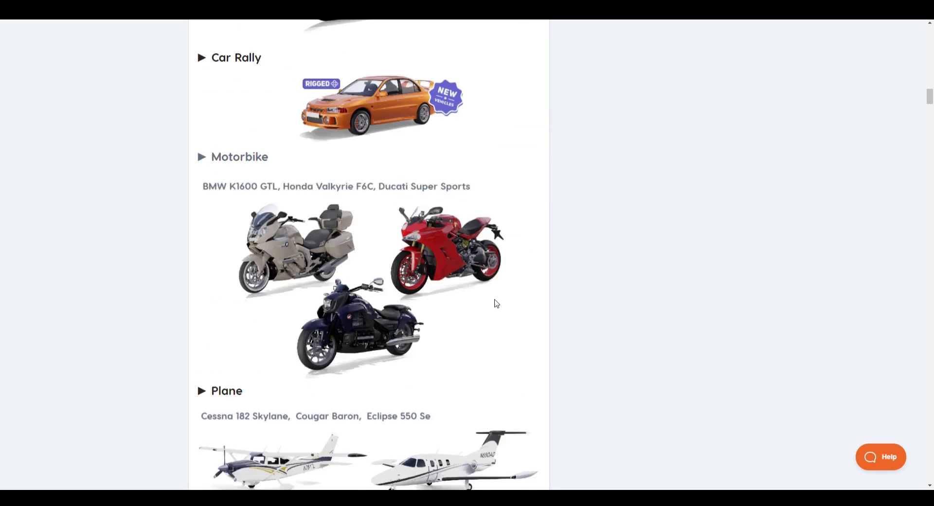
{"action": "scroll", "coordinate": [536, 317], "scroll_direction": "up", "scroll_amount": 8}
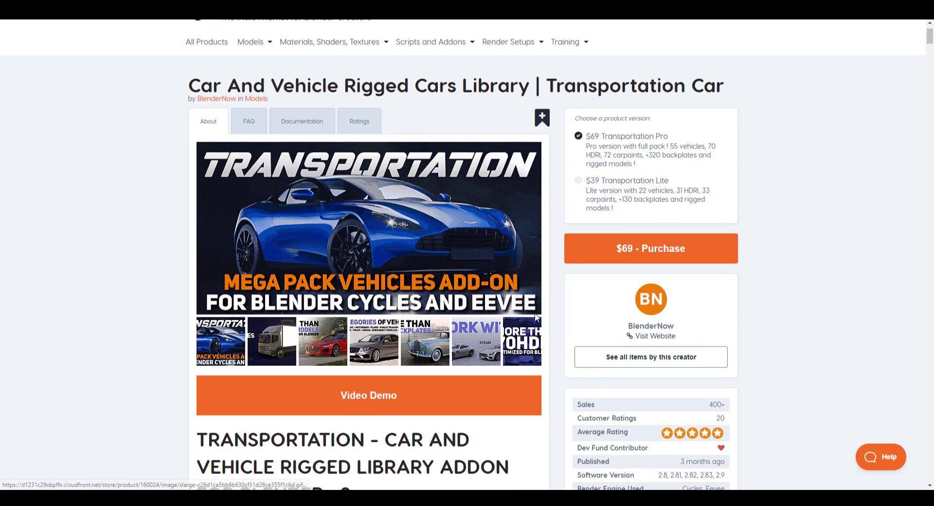
{"action": "scroll", "coordinate": [432, 370], "scroll_direction": "down", "scroll_amount": 7}
{"action": "scroll", "coordinate": [438, 373], "scroll_direction": "up", "scroll_amount": 4}
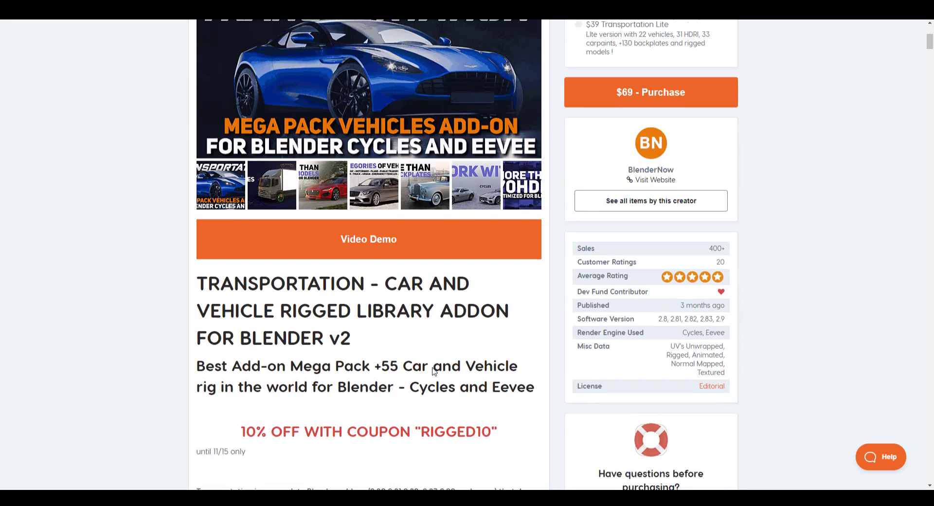
{"action": "scroll", "coordinate": [452, 376], "scroll_direction": "down", "scroll_amount": 4}
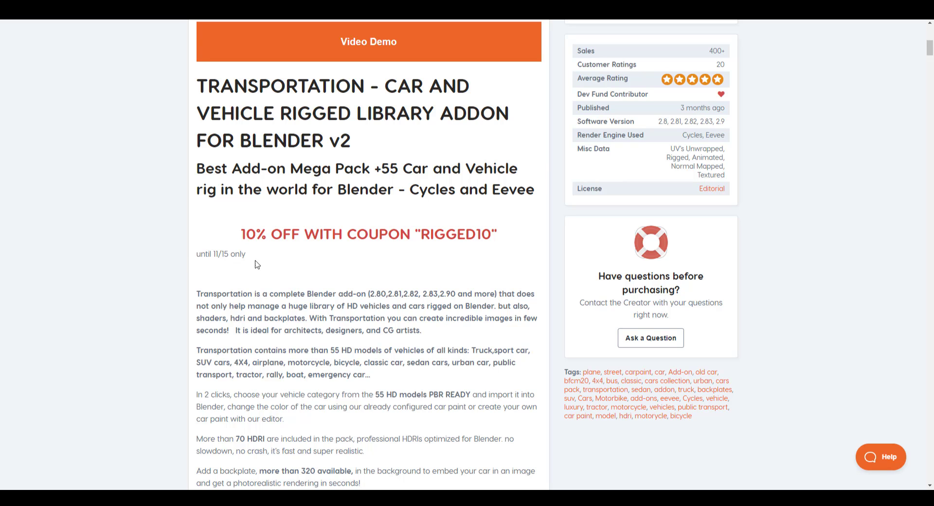
Scroll through the description to the Lite VS Pro Pack section (22 vs 55 models).
{"action": "scroll", "coordinate": [468, 290], "scroll_direction": "down", "scroll_amount": 18}
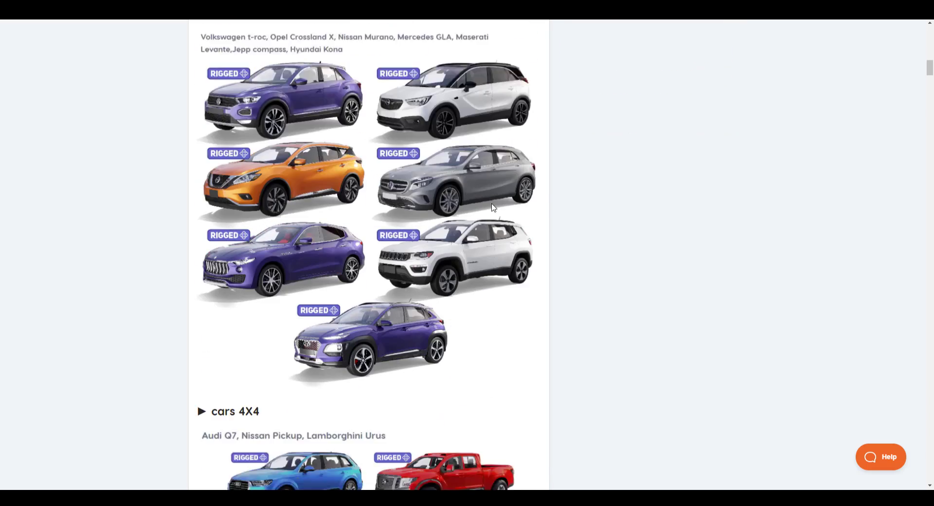
{"action": "scroll", "coordinate": [501, 229], "scroll_direction": "down", "scroll_amount": 20}
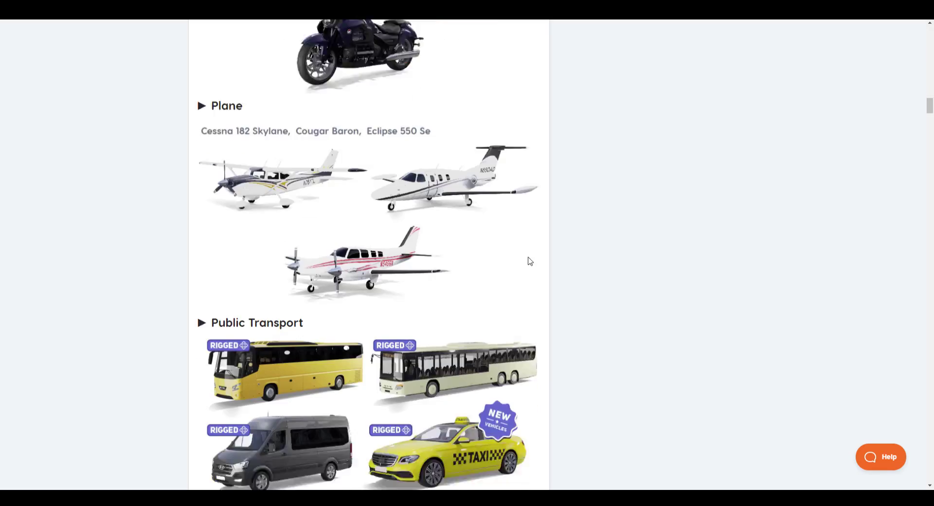
{"action": "scroll", "coordinate": [530, 262], "scroll_direction": "down", "scroll_amount": 20}
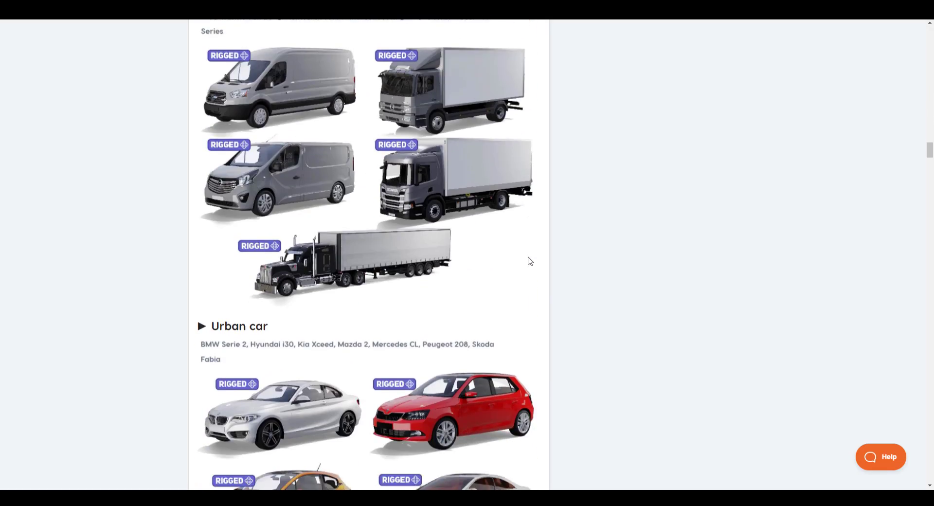
{"action": "scroll", "coordinate": [530, 262], "scroll_direction": "down", "scroll_amount": 4}
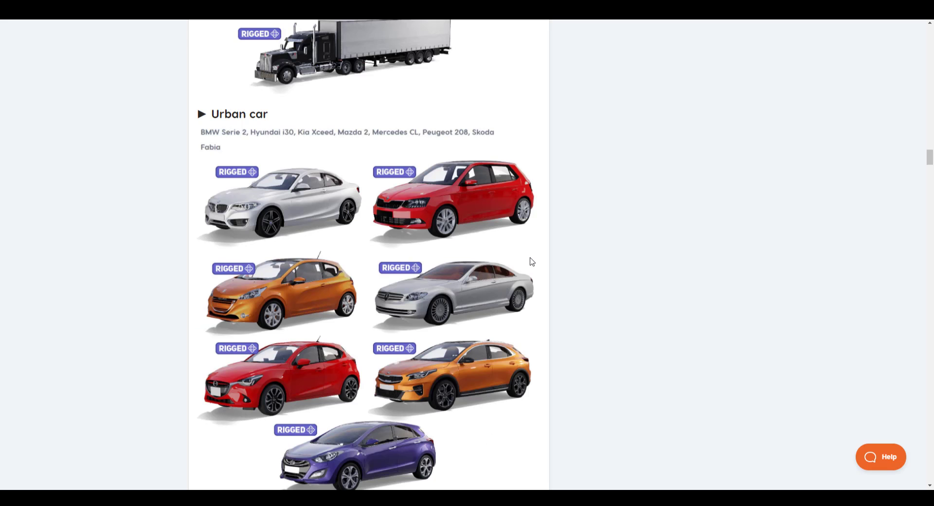
{"action": "scroll", "coordinate": [573, 276], "scroll_direction": "down", "scroll_amount": 15}
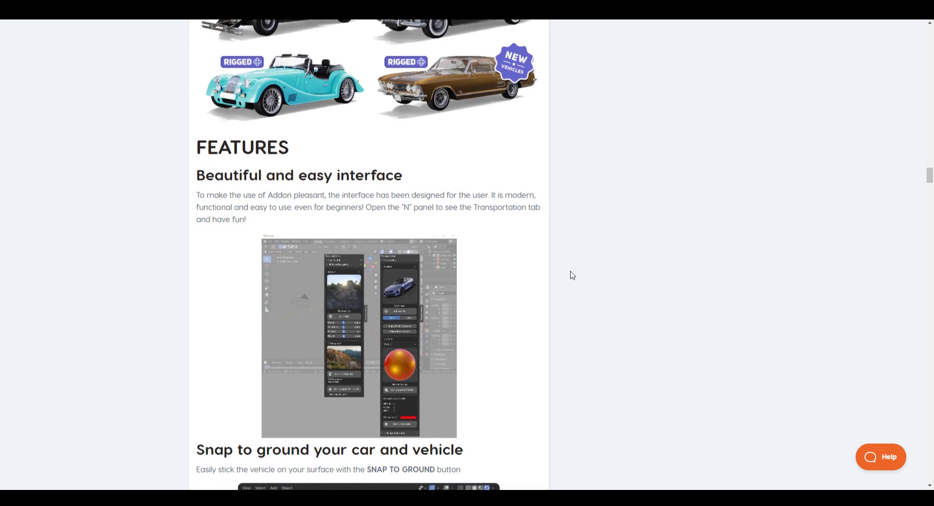
{"action": "scroll", "coordinate": [572, 275], "scroll_direction": "up", "scroll_amount": 1}
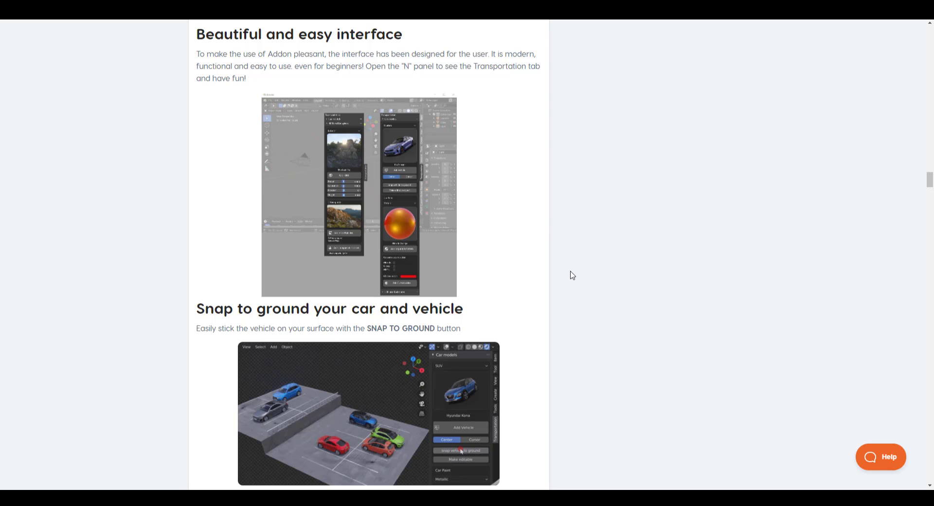
{"action": "scroll", "coordinate": [573, 275], "scroll_direction": "down", "scroll_amount": 18}
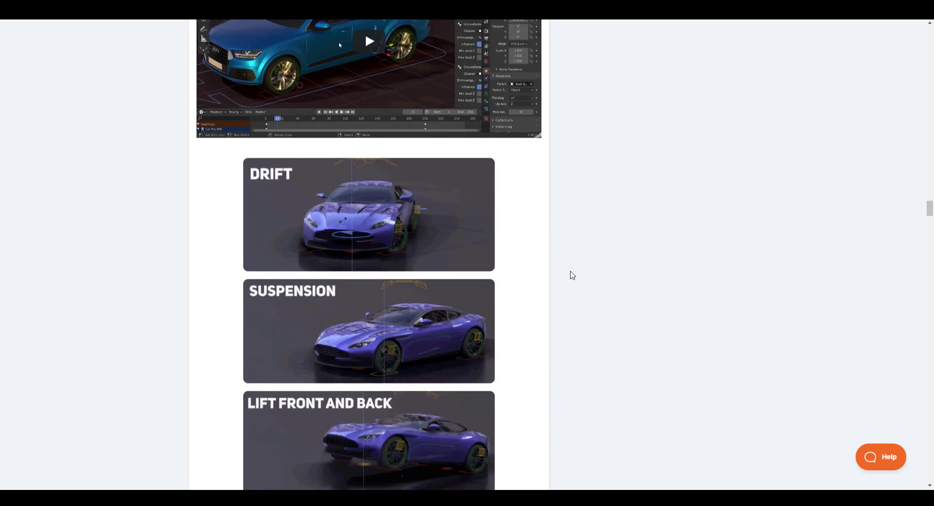
{"action": "scroll", "coordinate": [573, 275], "scroll_direction": "down", "scroll_amount": 6}
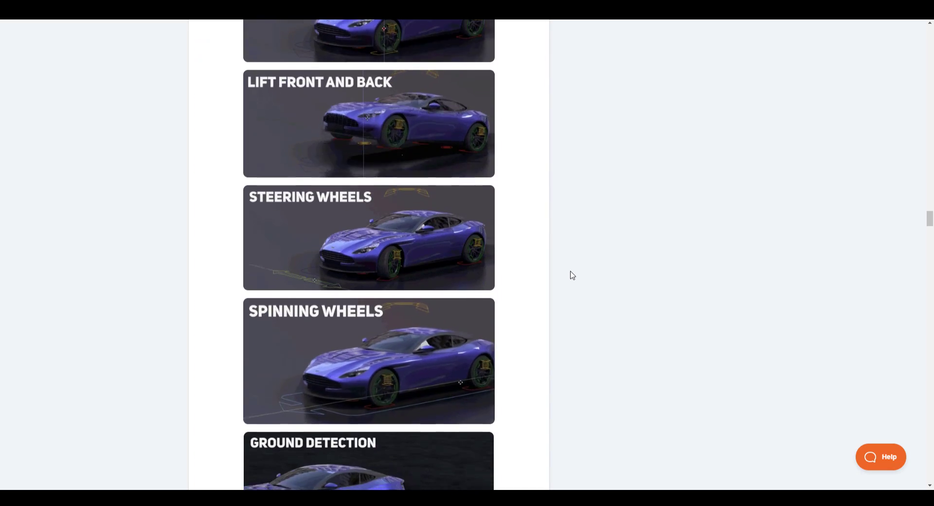
{"action": "scroll", "coordinate": [573, 275], "scroll_direction": "down", "scroll_amount": 10}
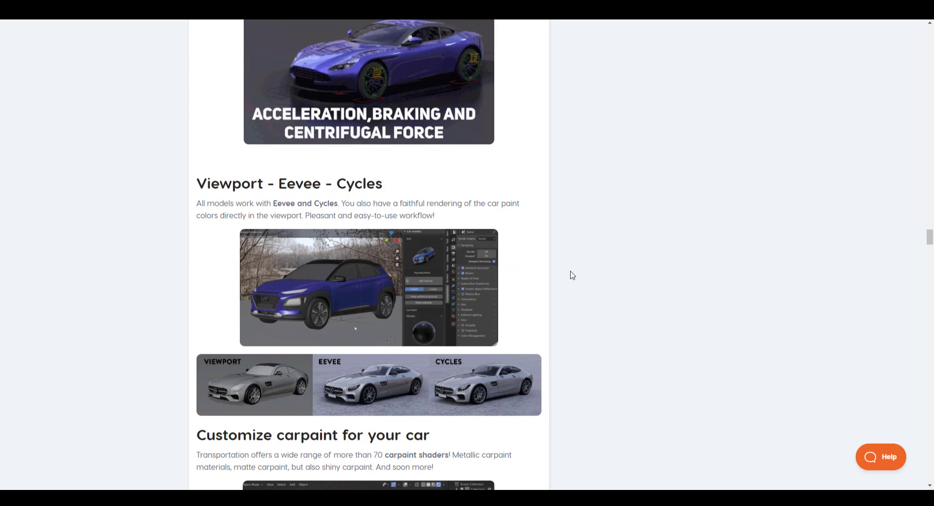
{"action": "scroll", "coordinate": [573, 275], "scroll_direction": "down", "scroll_amount": 5}
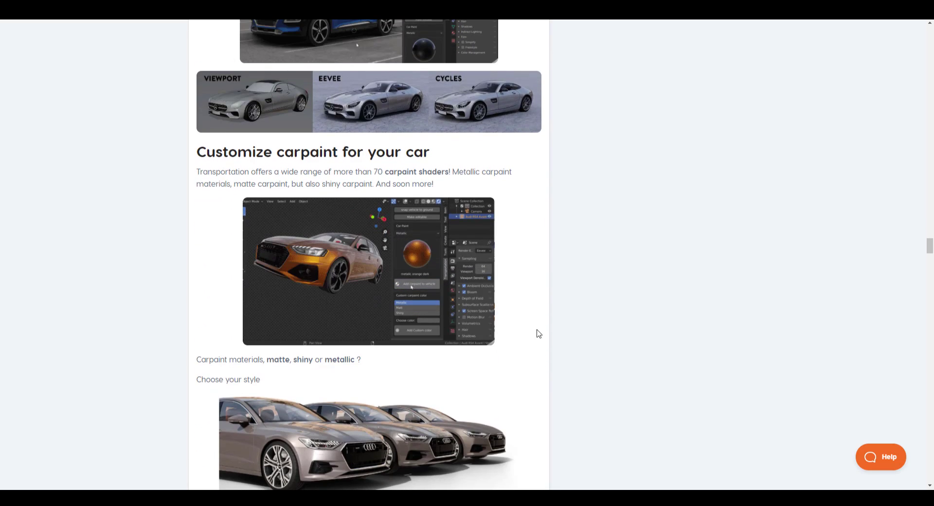
{"action": "scroll", "coordinate": [606, 288], "scroll_direction": "down", "scroll_amount": 5}
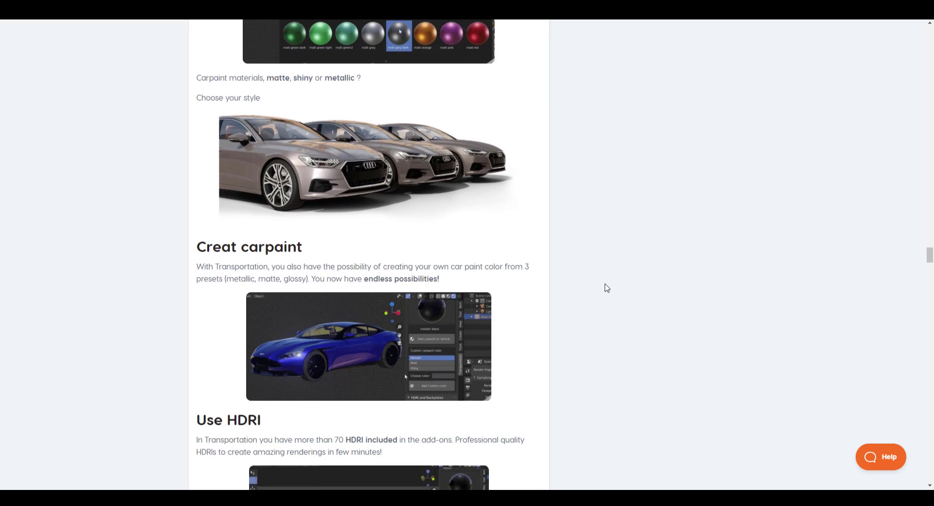
{"action": "scroll", "coordinate": [606, 288], "scroll_direction": "down", "scroll_amount": 5}
{"action": "scroll", "coordinate": [380, 275], "scroll_direction": "down", "scroll_amount": 5}
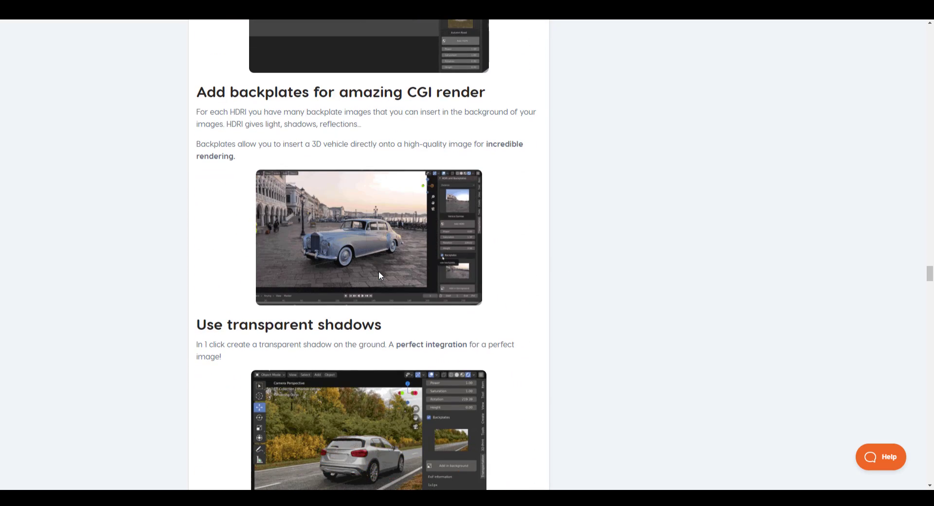
{"action": "scroll", "coordinate": [379, 275], "scroll_direction": "down", "scroll_amount": 13}
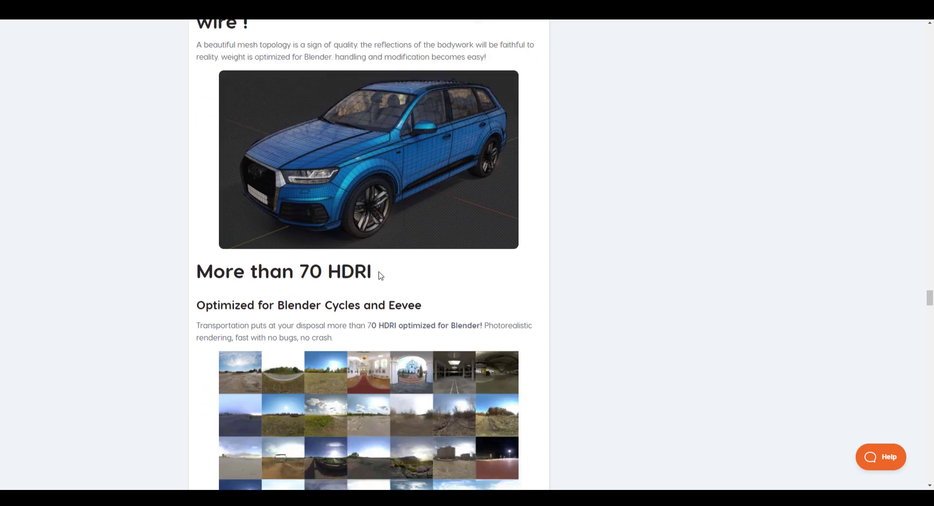
{"action": "scroll", "coordinate": [381, 275], "scroll_direction": "down", "scroll_amount": 13}
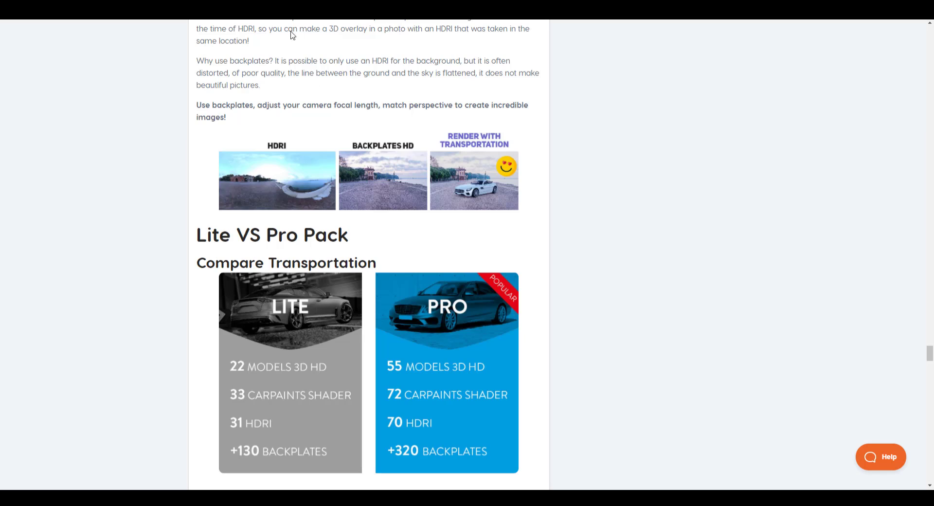